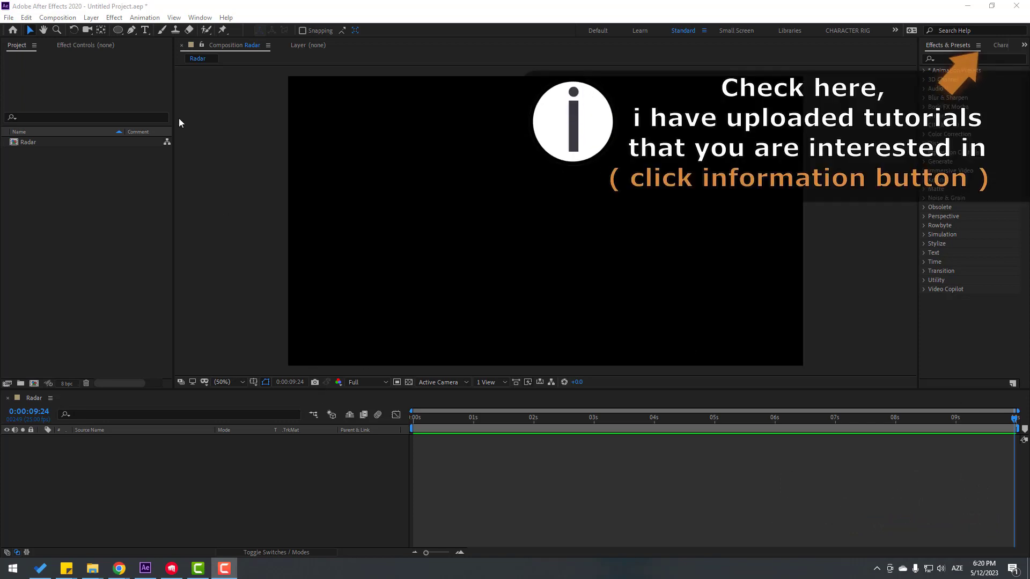
- Pick the Ellipse Tool from the shape tool flyout in the toolbar
{"action": "left_click_drag", "start_coordinate": [119, 30], "coordinate": [172, 55]}
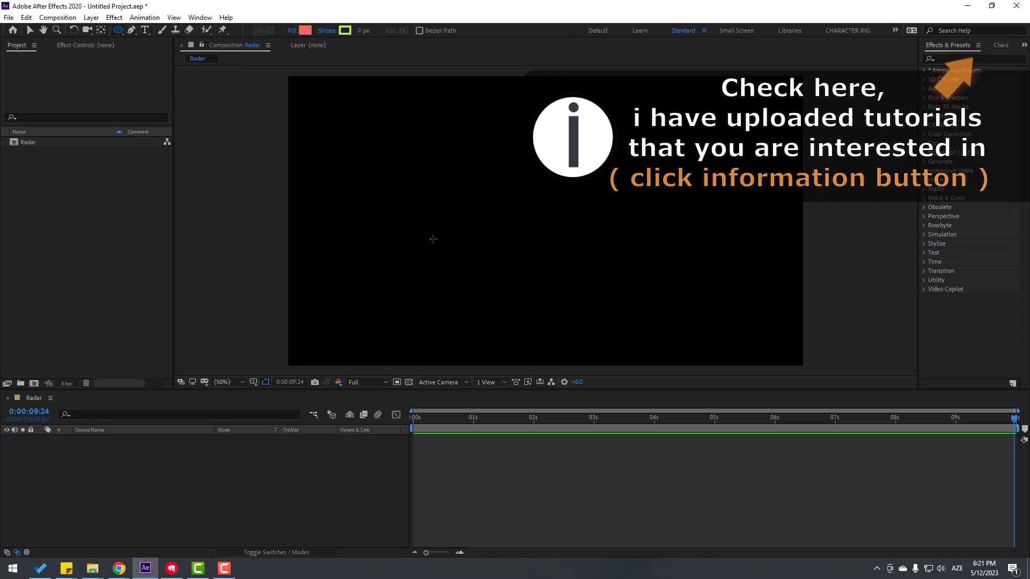
- Turn on the Title/Action Safe guides and draw a red circle near the composition centre
{"action": "left_click", "coordinate": [253, 382]}
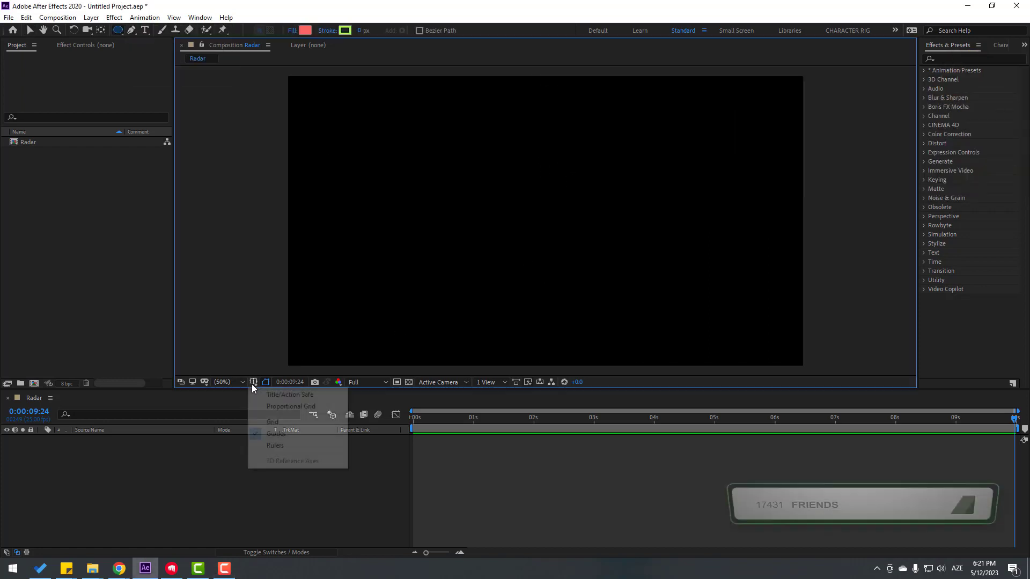
{"action": "left_click", "coordinate": [297, 395]}
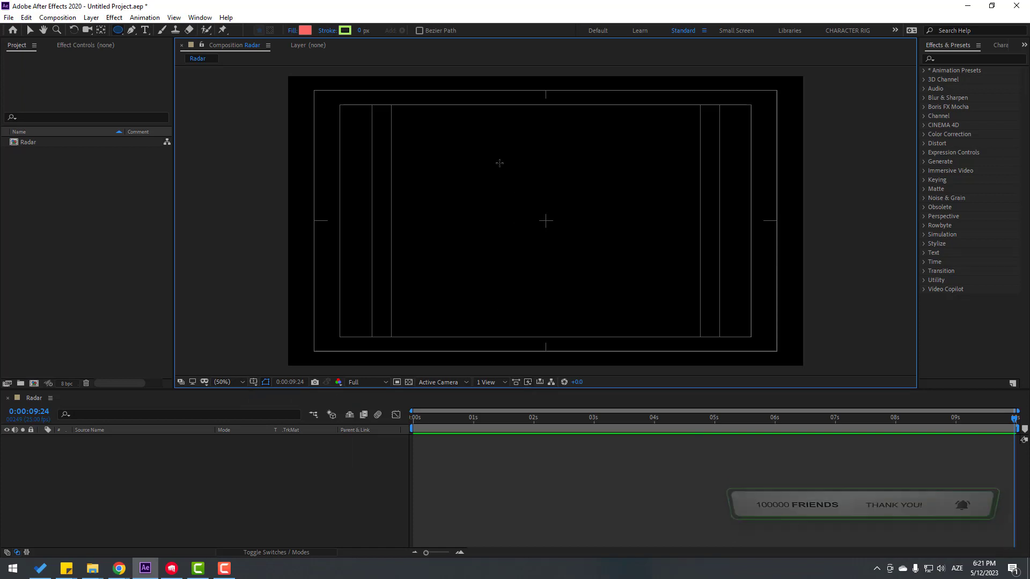
{"action": "left_click_drag", "start_coordinate": [463, 144], "coordinate": [643, 324]}
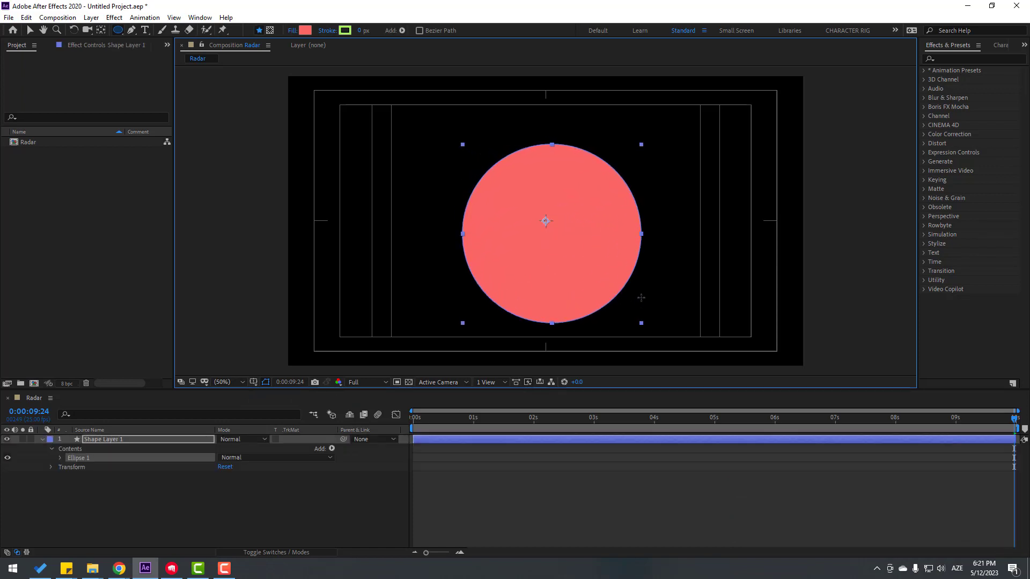
- Select the new Shape Layer 1 and rename it line_1
{"action": "left_click", "coordinate": [30, 30]}
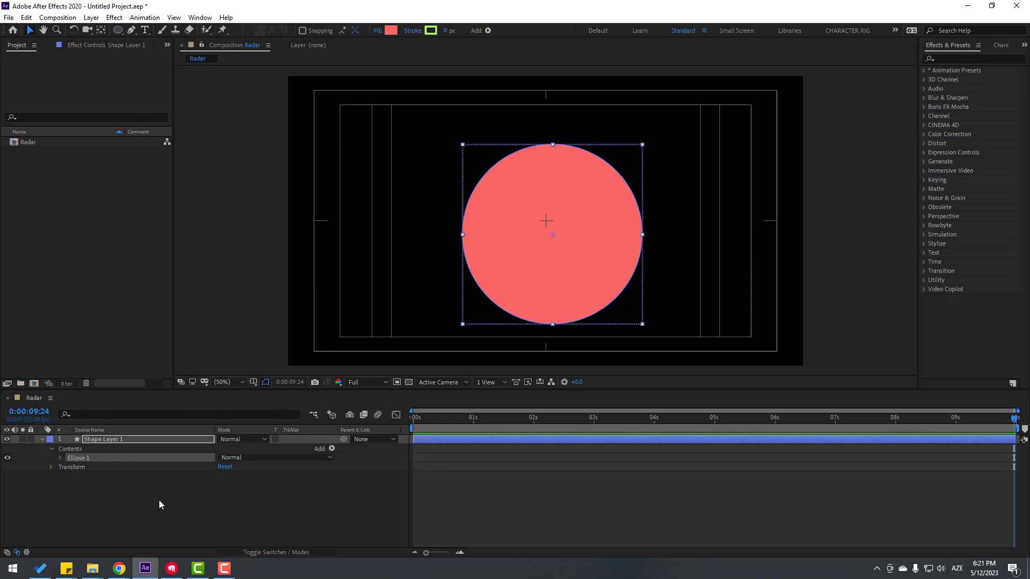
{"action": "left_click", "coordinate": [109, 503]}
{"action": "left_click", "coordinate": [107, 438]}
{"action": "left_click", "coordinate": [107, 438]}
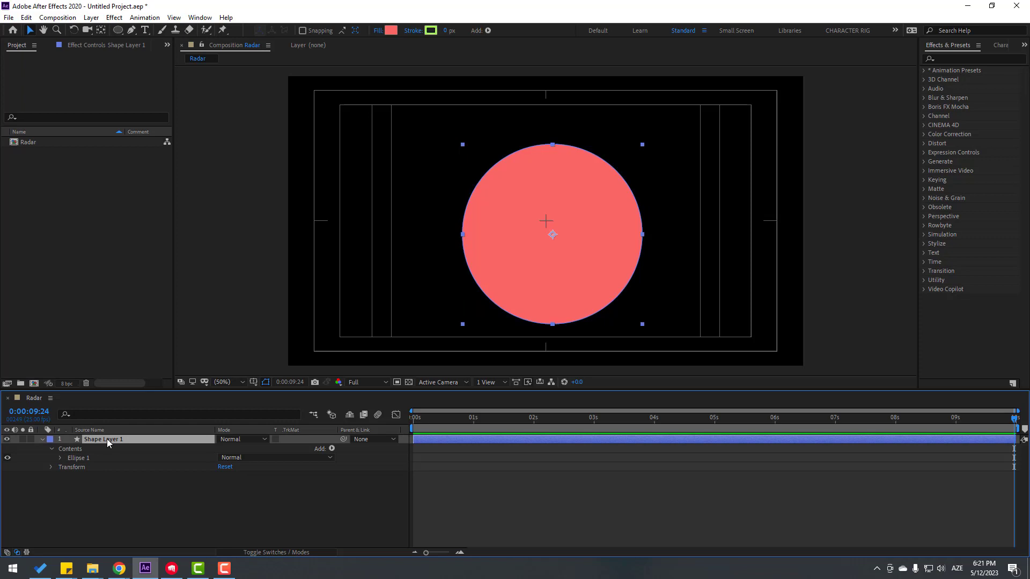
{"action": "left_click", "coordinate": [102, 33]}
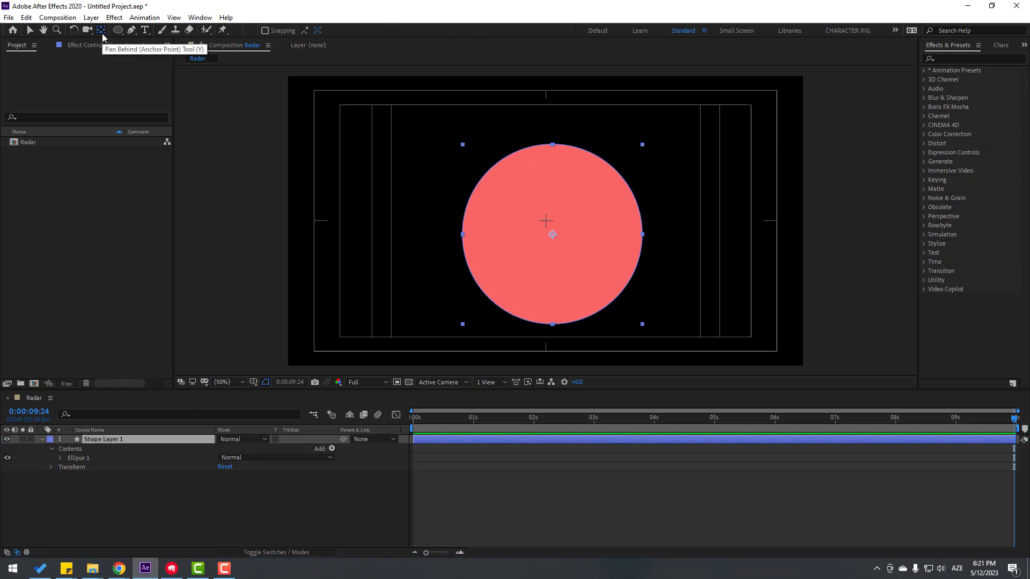
{"action": "left_click", "coordinate": [31, 30]}
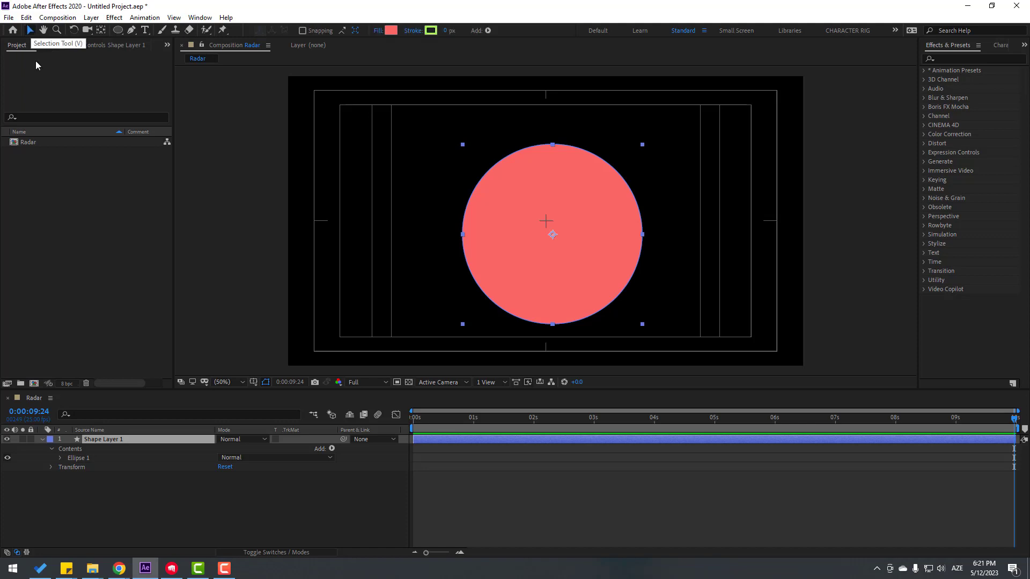
{"action": "left_click", "coordinate": [97, 440]}
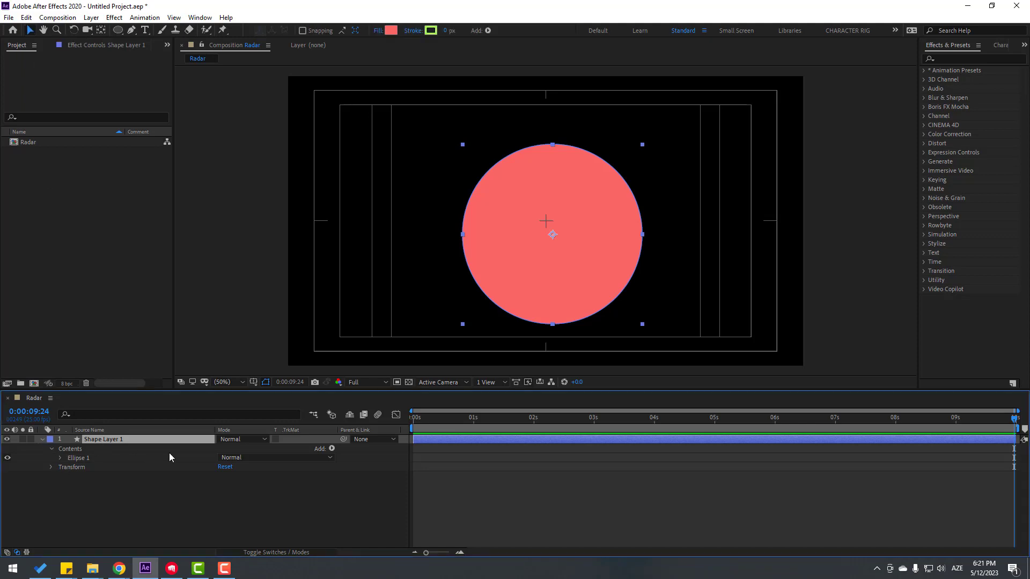
{"action": "key", "text": "Return"}
{"action": "type", "text": "line_1"}
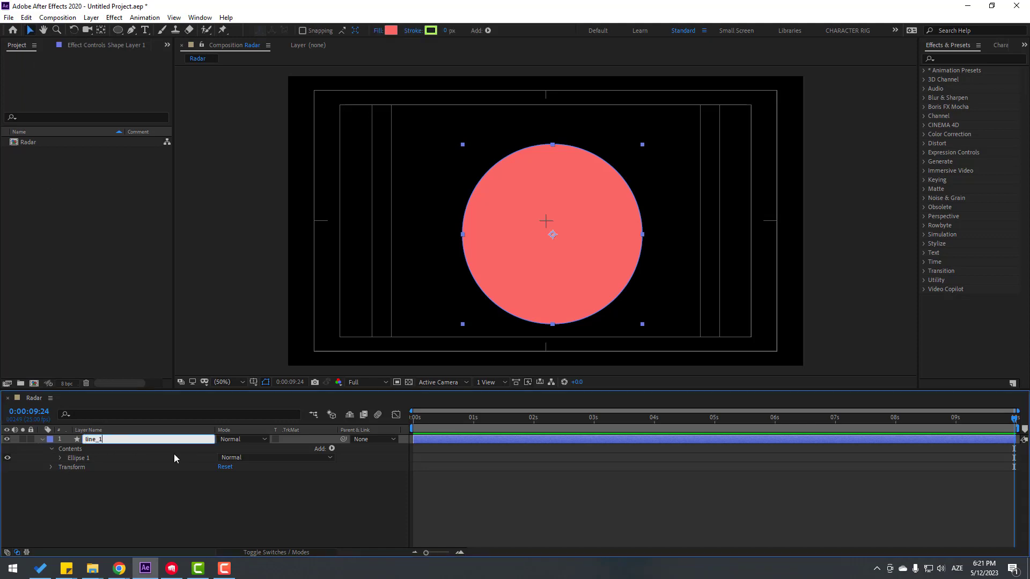
{"action": "key", "text": "Return"}
- Set the circle's fill to None and give it a 10 px stroke
{"action": "left_click", "coordinate": [42, 439]}
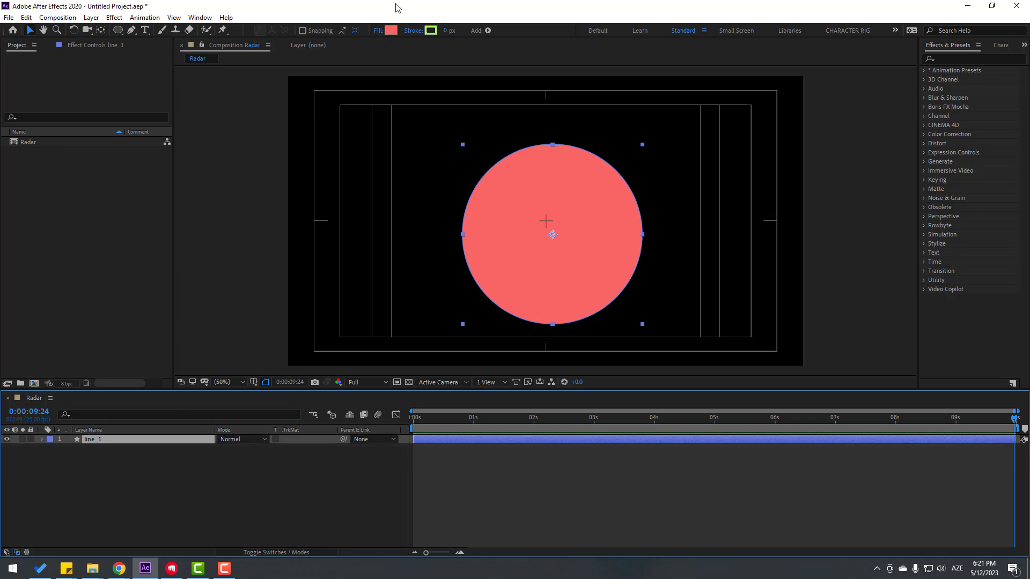
{"action": "left_click", "coordinate": [377, 31]}
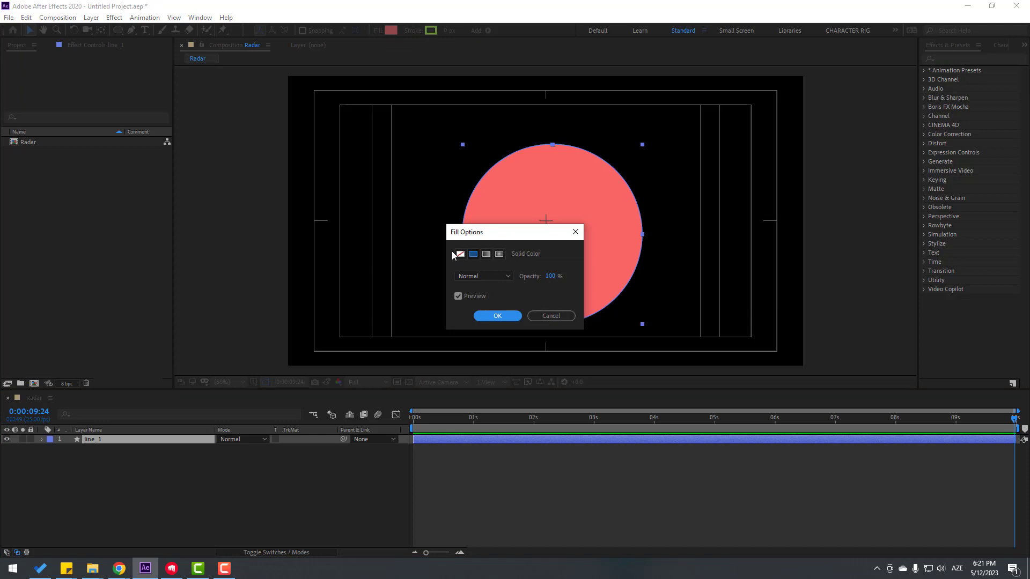
{"action": "left_click", "coordinate": [457, 254]}
{"action": "left_click", "coordinate": [486, 316]}
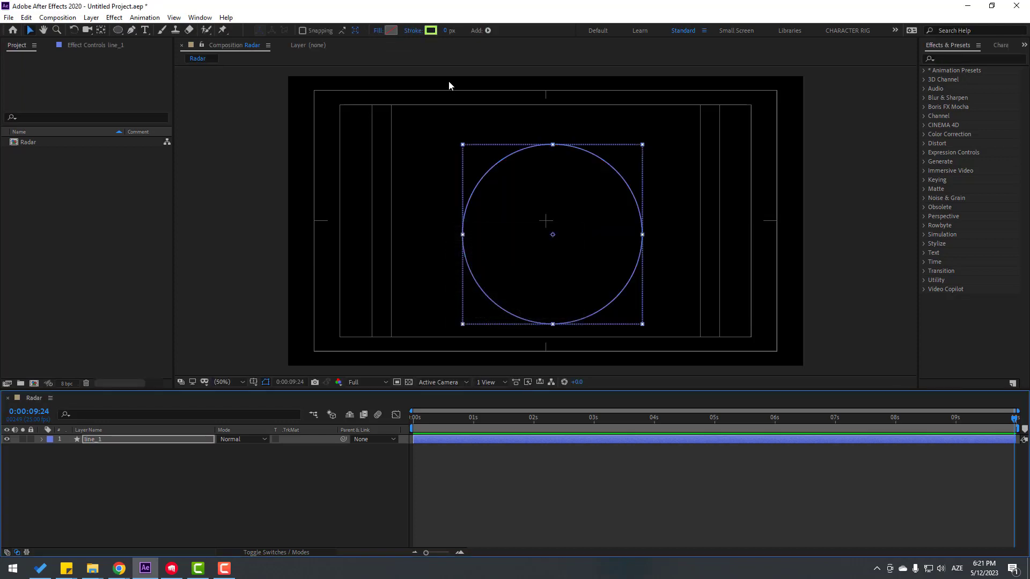
{"action": "left_click", "coordinate": [447, 31]}
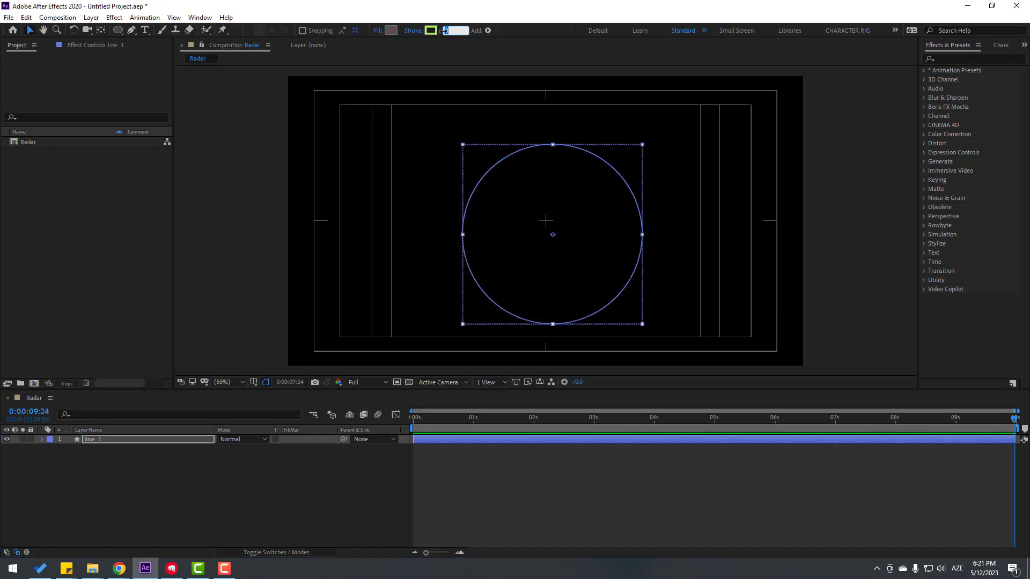
{"action": "type", "text": "10"}
{"action": "key", "text": "Return"}
- Change the line_1 stroke colour to bright green 58FF3C
{"action": "left_click", "coordinate": [295, 497]}
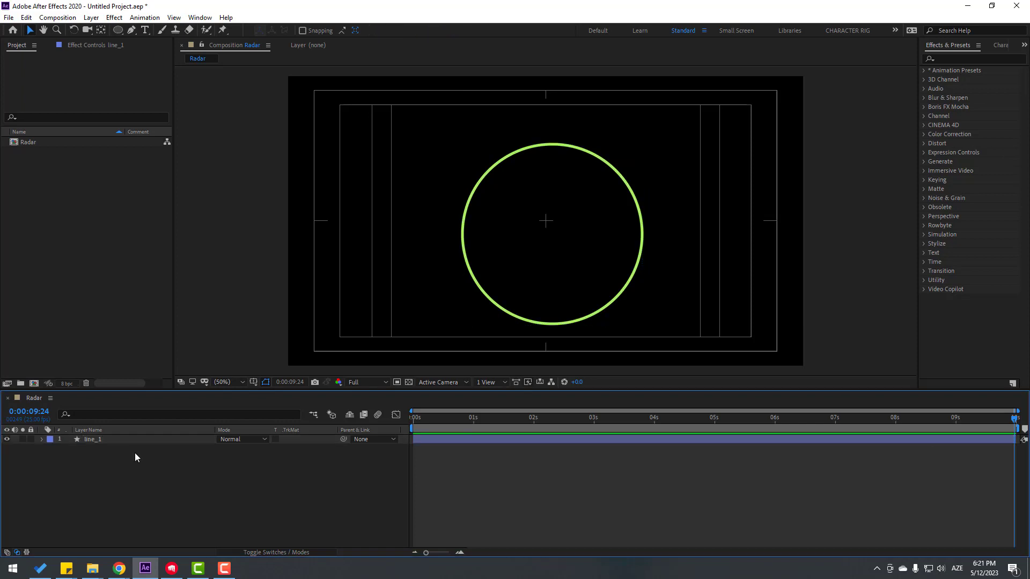
{"action": "left_click", "coordinate": [105, 440]}
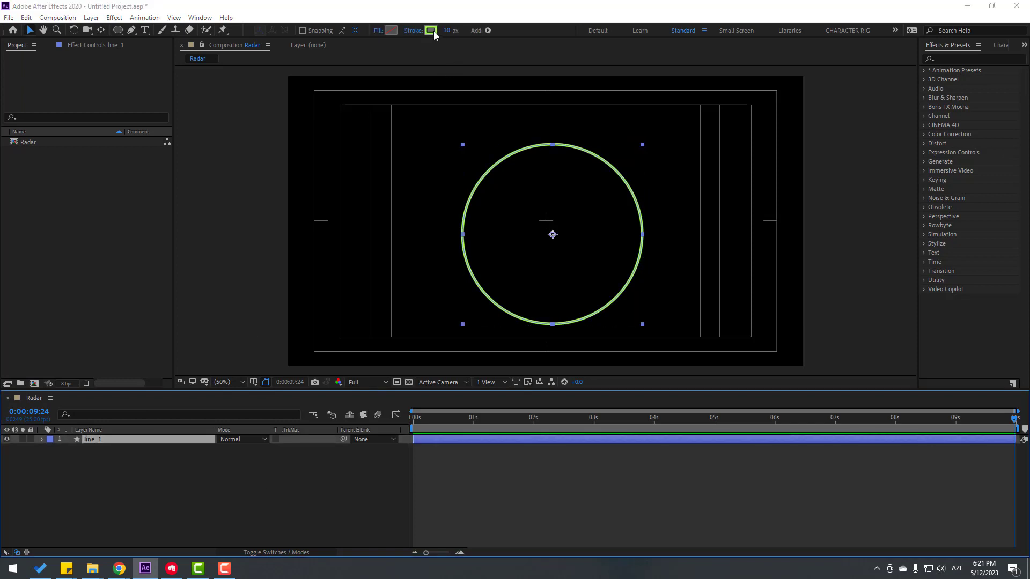
{"action": "left_click", "coordinate": [433, 30]}
{"action": "left_click_drag", "start_coordinate": [569, 487], "coordinate": [569, 479]}
{"action": "left_click_drag", "start_coordinate": [507, 394], "coordinate": [526, 385]}
{"action": "left_click", "coordinate": [655, 387]}
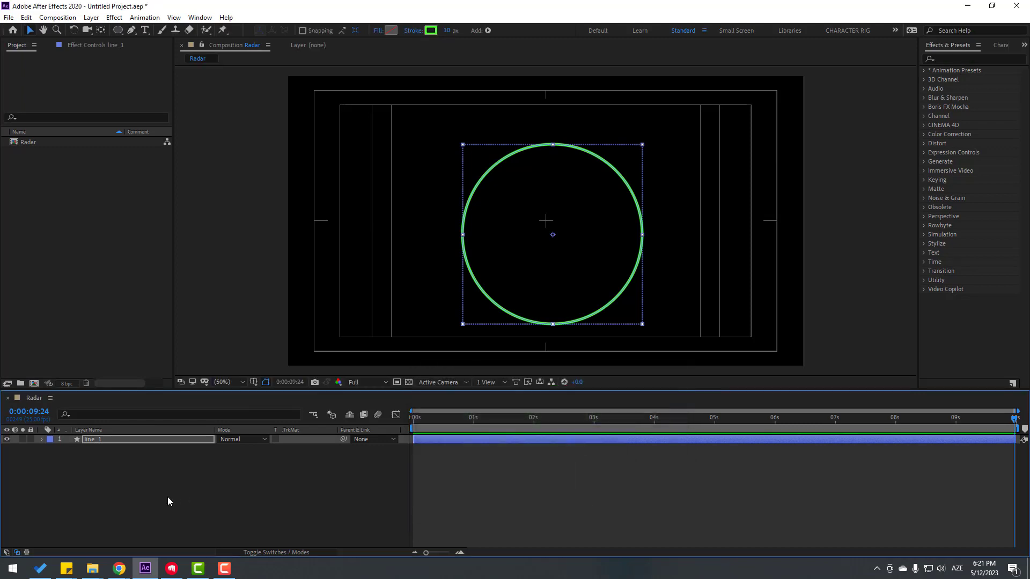
- Centre line_1 horizontally and vertically in the composition using the Align panel
{"action": "left_click", "coordinate": [166, 497]}
{"action": "left_click", "coordinate": [206, 18]}
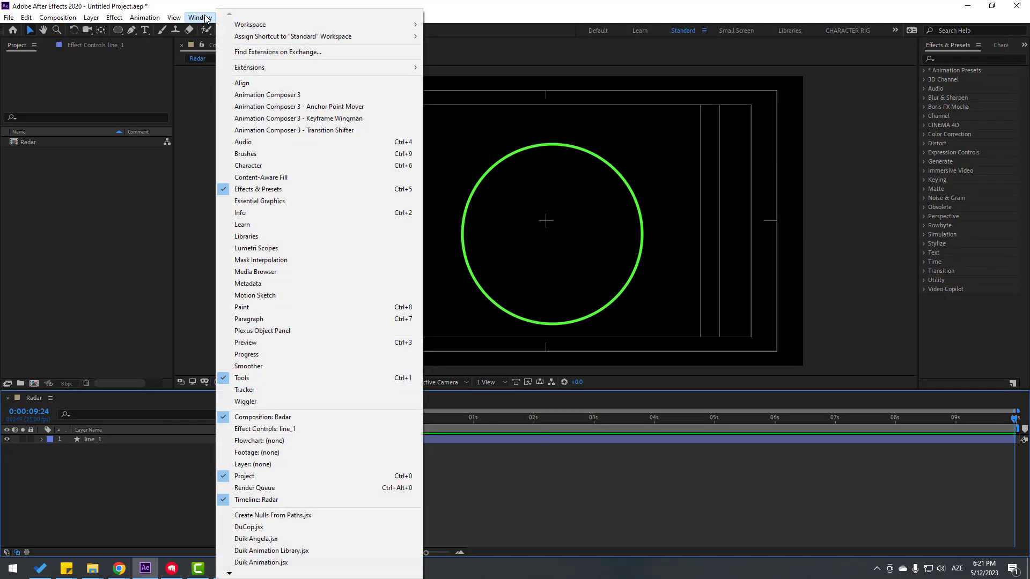
{"action": "left_click", "coordinate": [262, 83]}
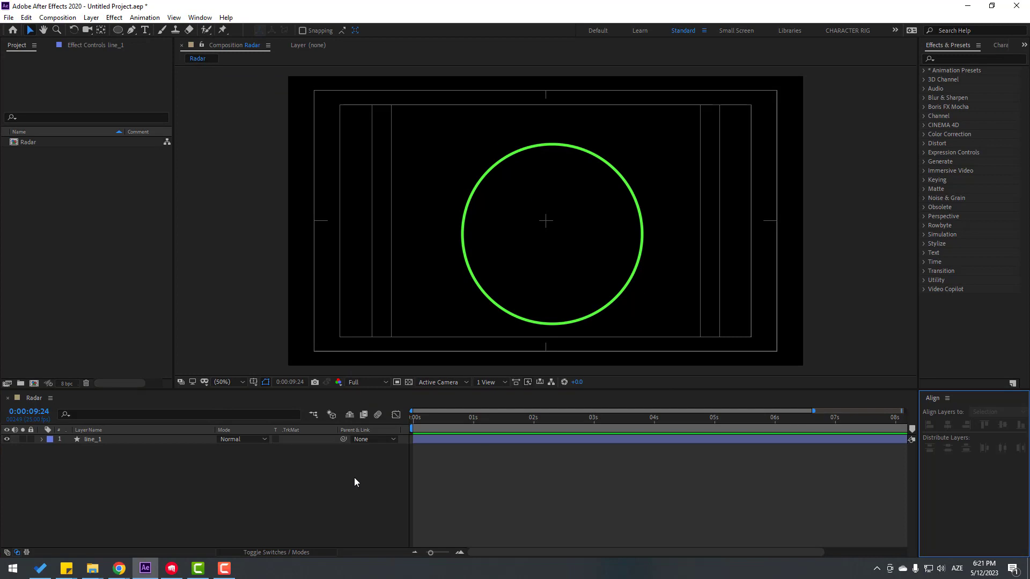
{"action": "left_click", "coordinate": [97, 439]}
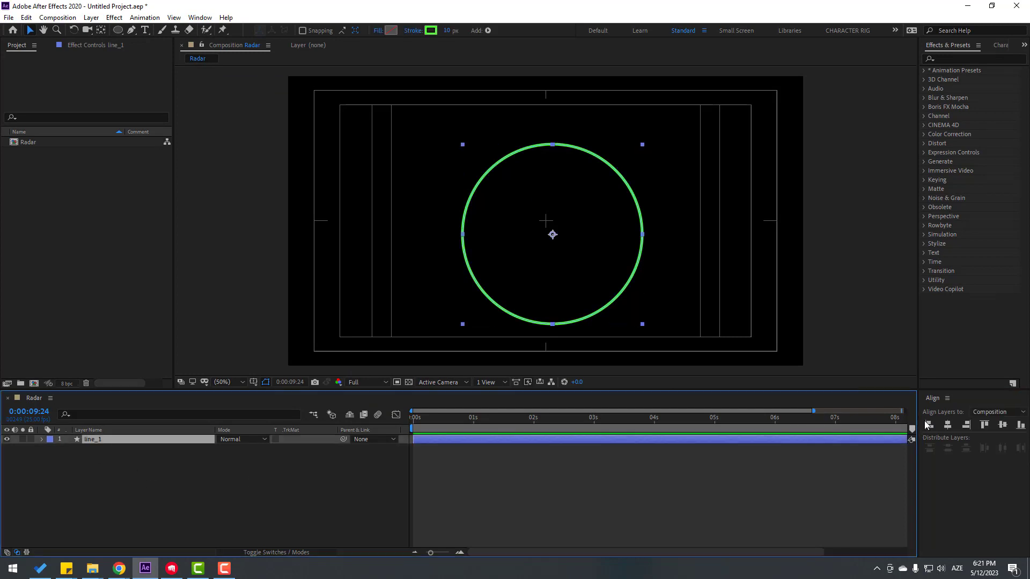
{"action": "left_click", "coordinate": [947, 425]}
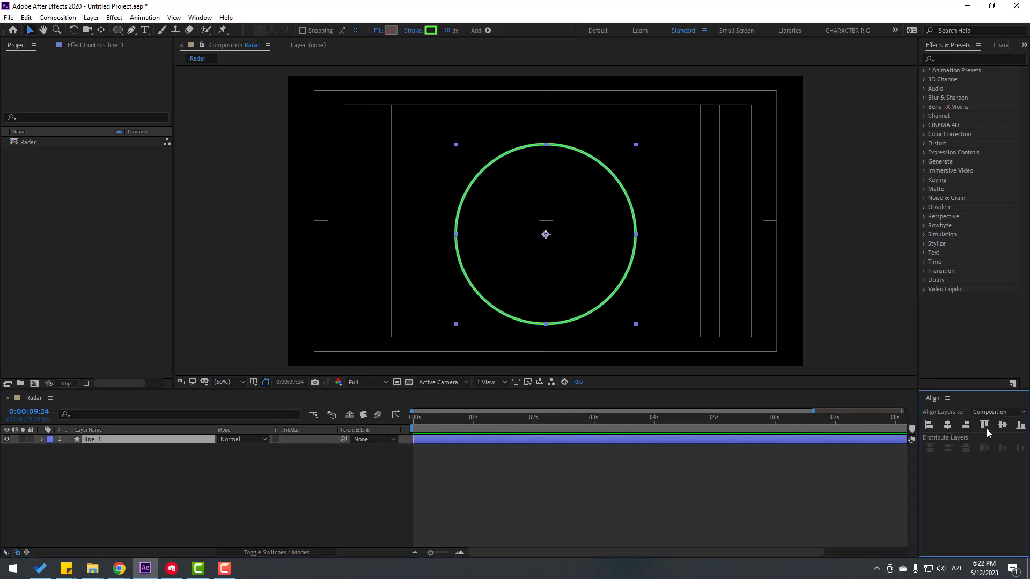
{"action": "left_click", "coordinate": [1002, 426]}
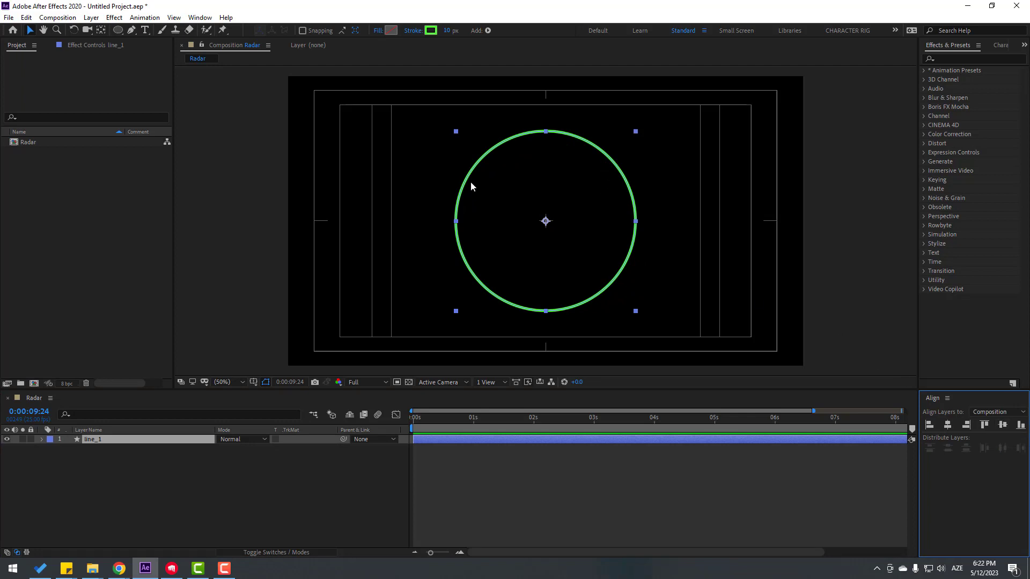
{"action": "left_click", "coordinate": [86, 452]}
{"action": "left_click", "coordinate": [94, 441]}
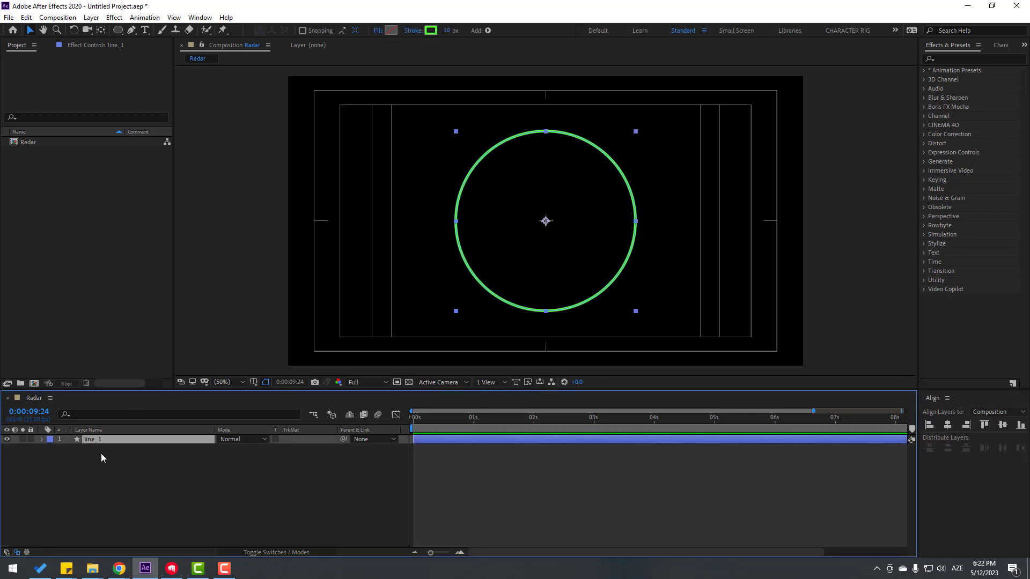
- Duplicate the ring as line_2 and scale it to 80%
{"action": "key", "text": "ctrl+d"}
{"action": "key", "text": "s"}
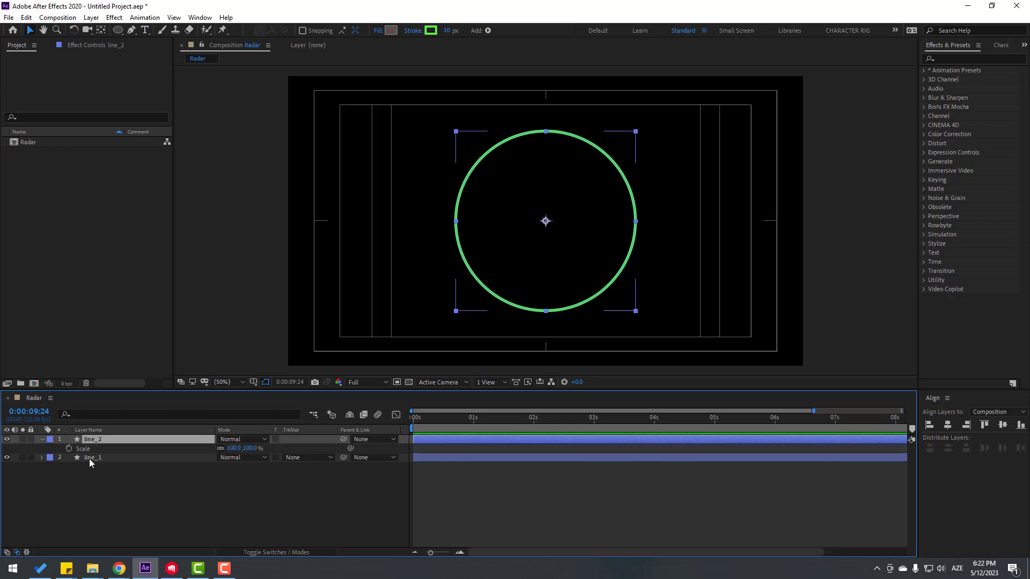
{"action": "left_click", "coordinate": [235, 448]}
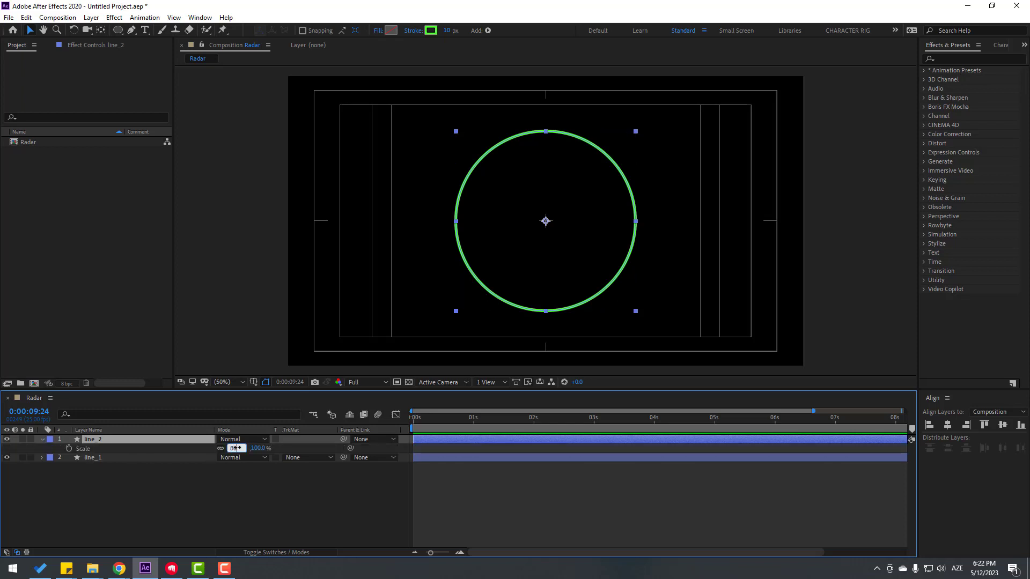
{"action": "type", "text": "80"}
{"action": "key", "text": "Return"}
{"action": "left_click", "coordinate": [147, 490]}
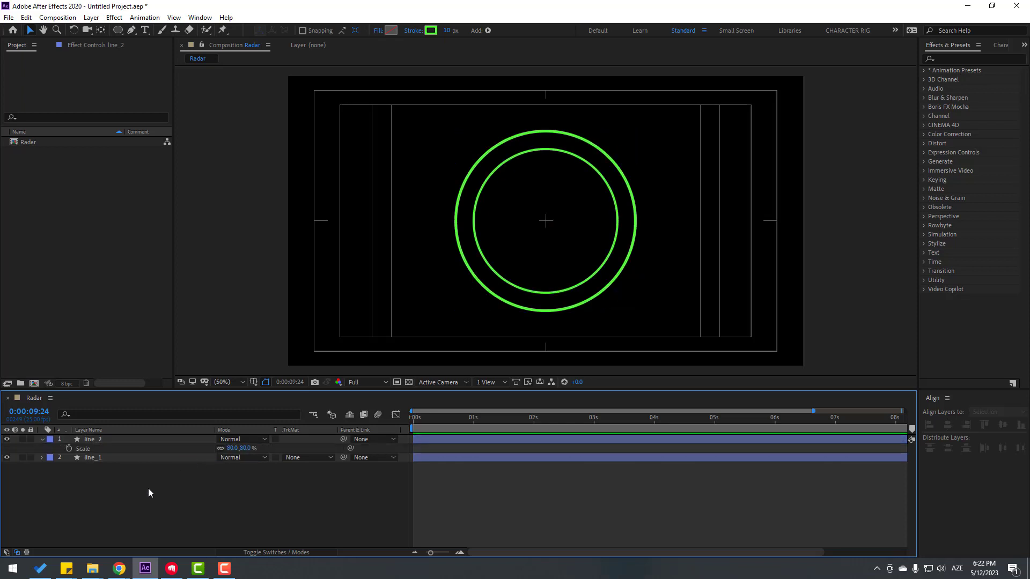
{"action": "left_click", "coordinate": [42, 439]}
{"action": "left_click", "coordinate": [94, 440]}
- Duplicate line_2 as line_3 and scale it to 60%
{"action": "key", "text": "ctrl+d"}
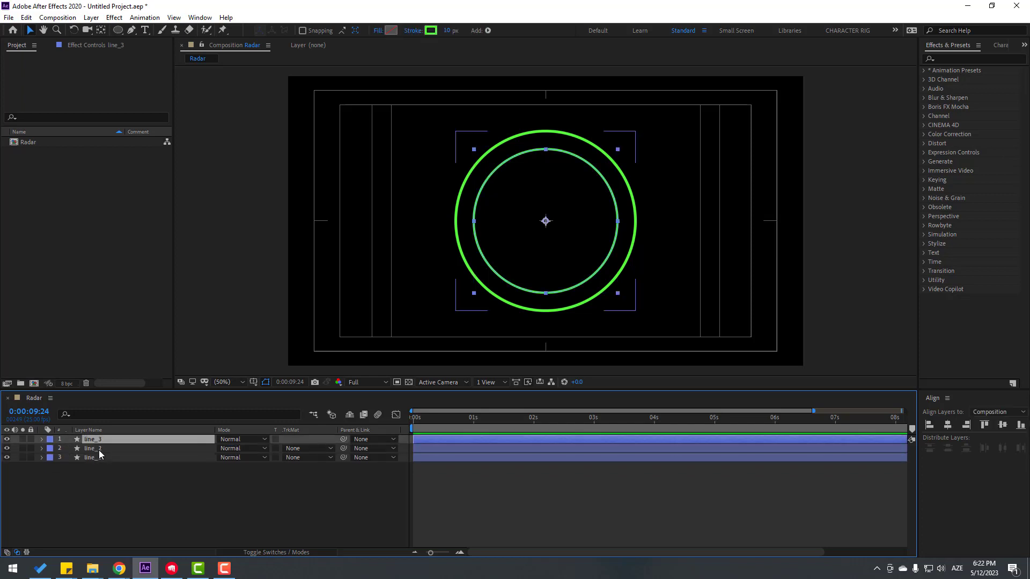
{"action": "key", "text": "s"}
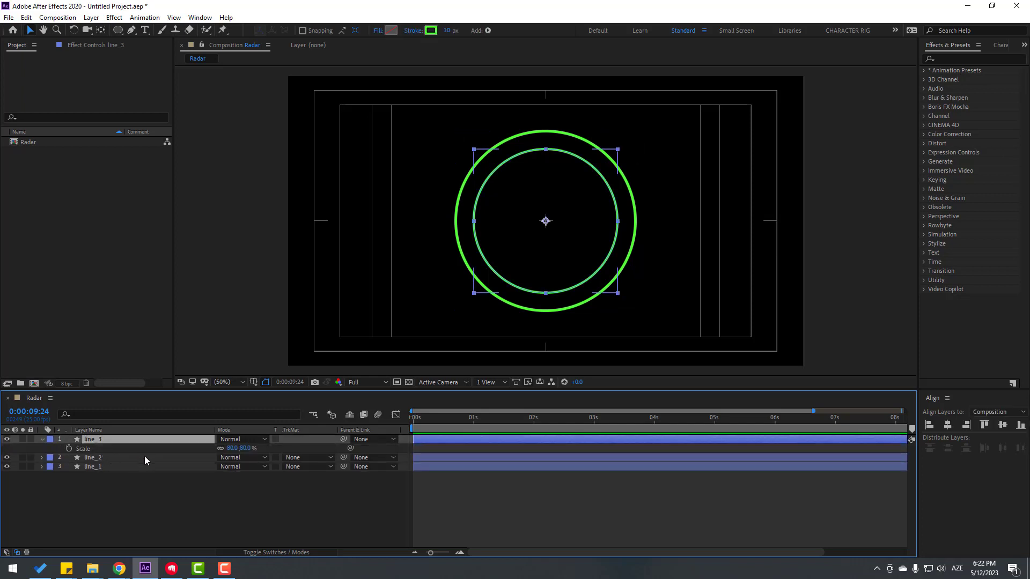
{"action": "left_click", "coordinate": [231, 448]}
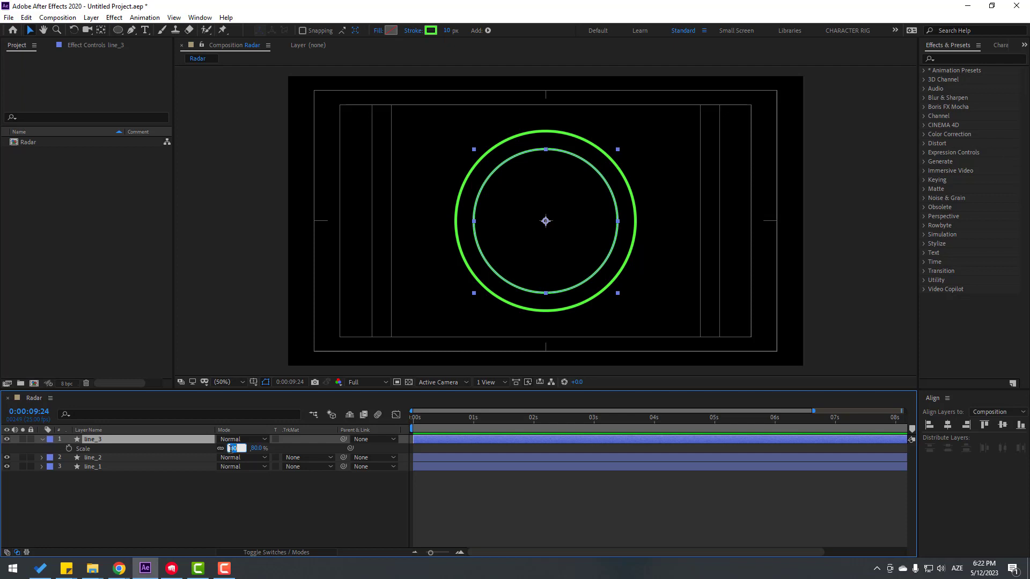
{"action": "left_click", "coordinate": [116, 511]}
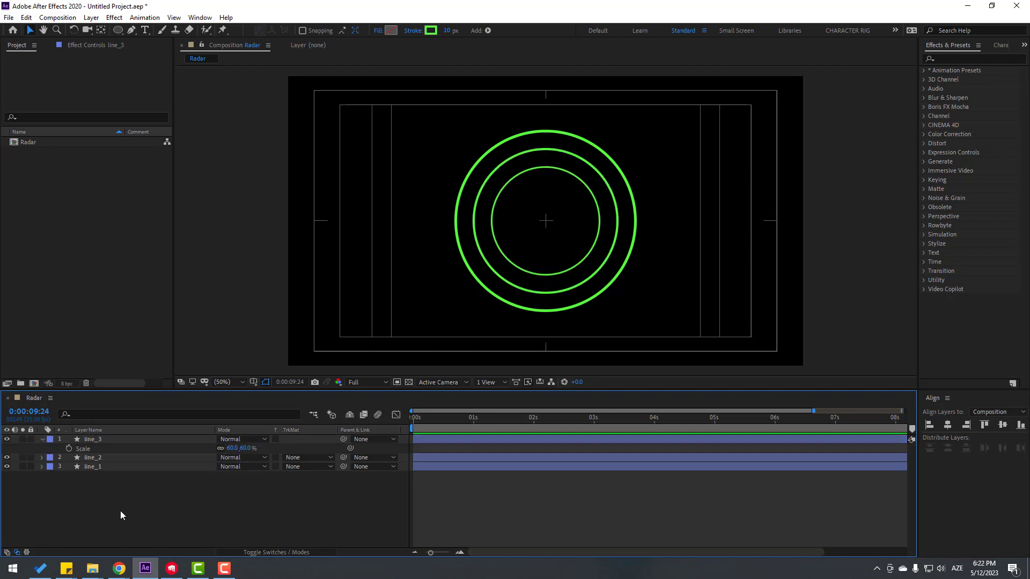
{"action": "left_click", "coordinate": [43, 441]}
{"action": "left_click", "coordinate": [94, 442]}
- Duplicate line_3 as line_4 and scale it to 40%
{"action": "key", "text": "ctrl+d"}
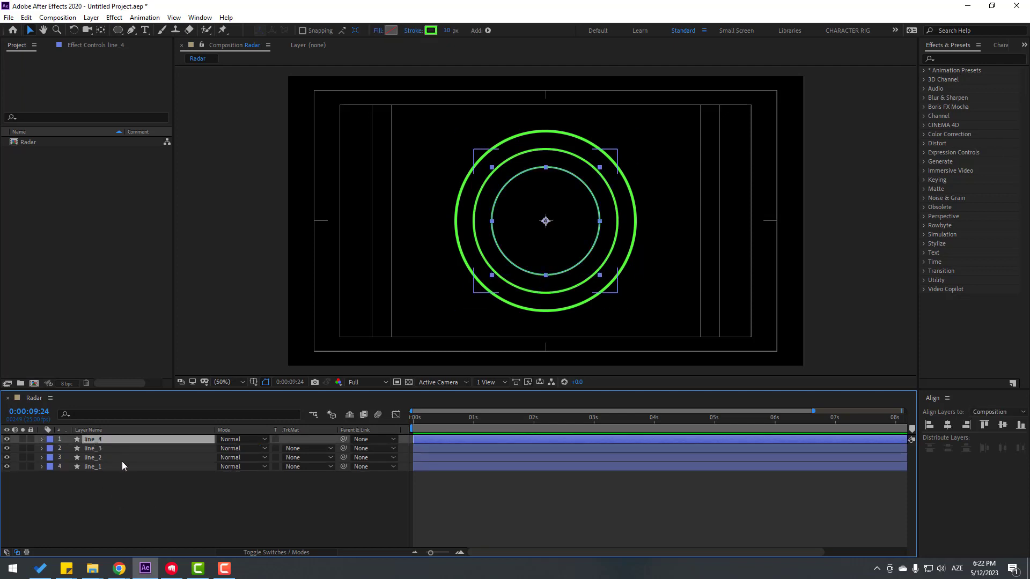
{"action": "key", "text": "s"}
{"action": "left_click", "coordinate": [234, 448]}
{"action": "type", "text": "40"}
{"action": "key", "text": "Return"}
{"action": "left_click", "coordinate": [202, 510]}
{"action": "left_click", "coordinate": [40, 441]}
{"action": "left_click", "coordinate": [42, 440]}
{"action": "left_click", "coordinate": [120, 507]}
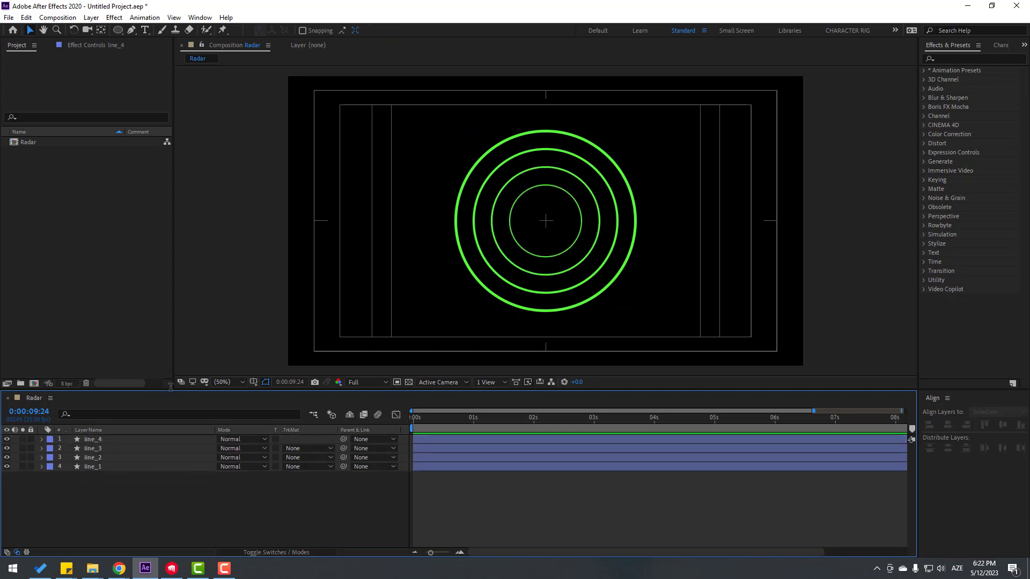
- Draw a small circle with the Ellipse tool at the centre of the rings
{"action": "left_click", "coordinate": [118, 30]}
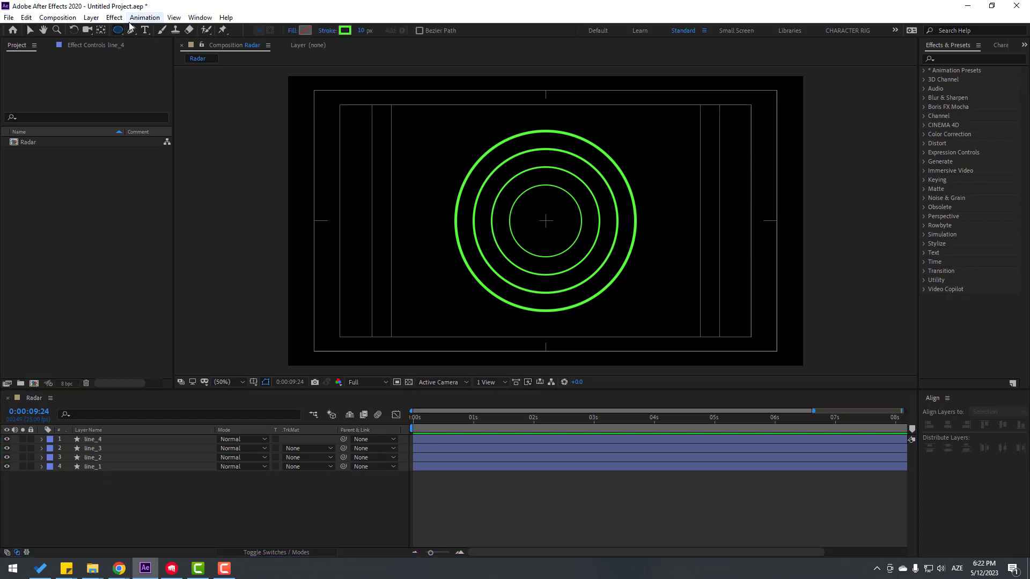
{"action": "scroll", "coordinate": [560, 230], "scroll_direction": "up", "scroll_amount": 4}
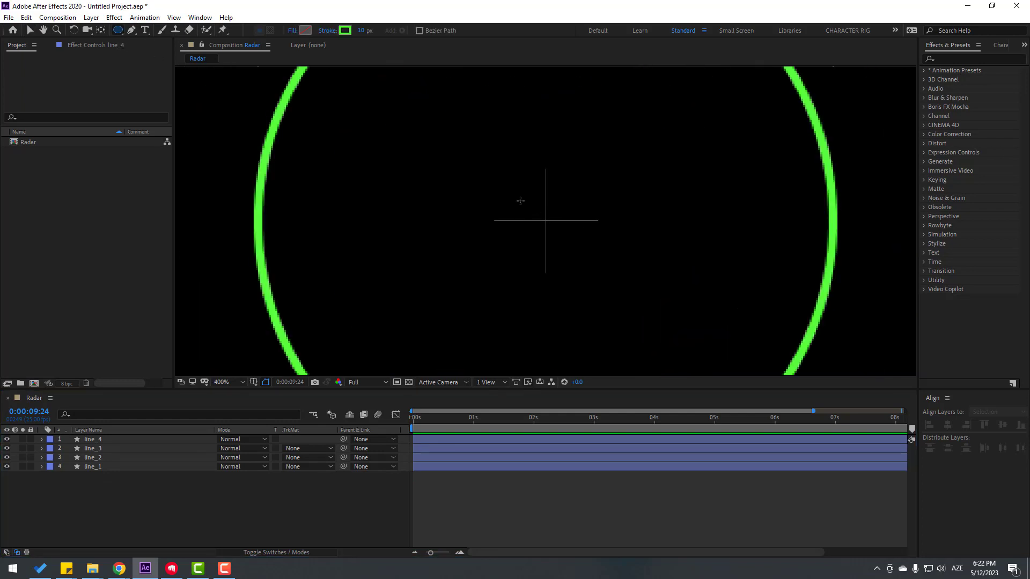
{"action": "left_click_drag", "start_coordinate": [518, 198], "coordinate": [572, 252]}
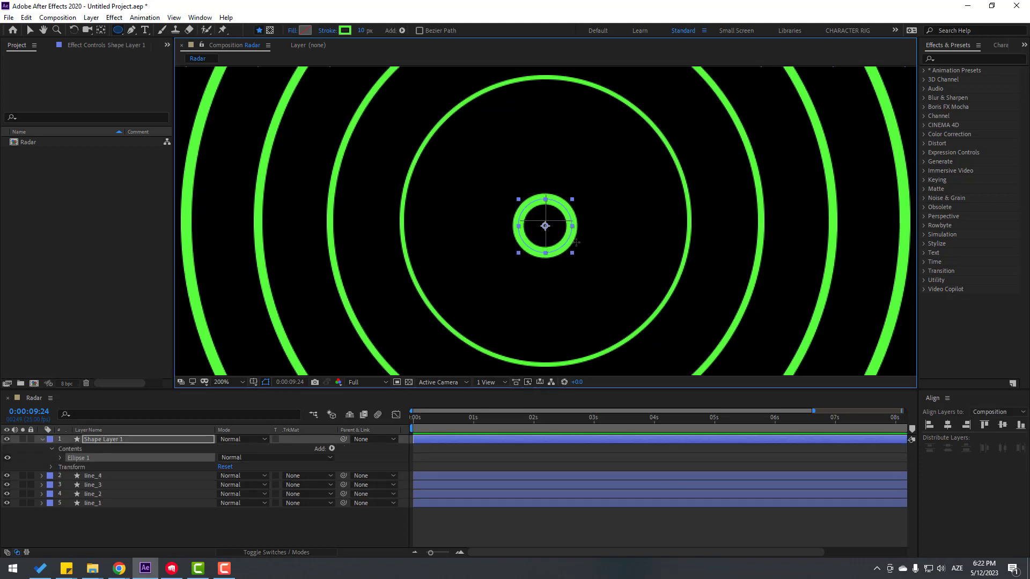
{"action": "left_click", "coordinate": [30, 31]}
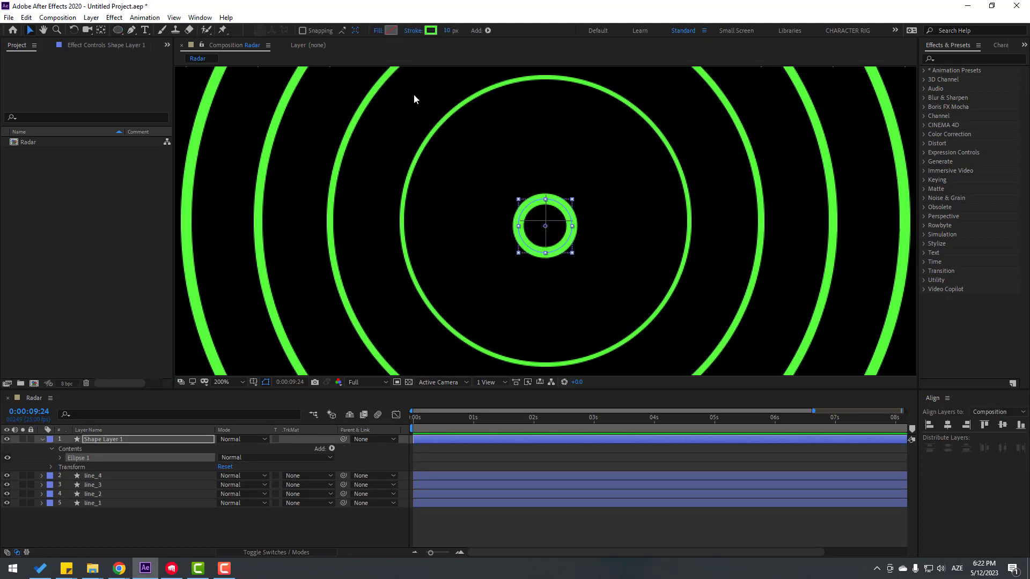
- Give the small circle a 0 px stroke and a fill sampled from the rings' green
{"action": "left_click", "coordinate": [445, 30]}
{"action": "type", "text": "0"}
{"action": "key", "text": "Return"}
{"action": "left_click", "coordinate": [391, 30]}
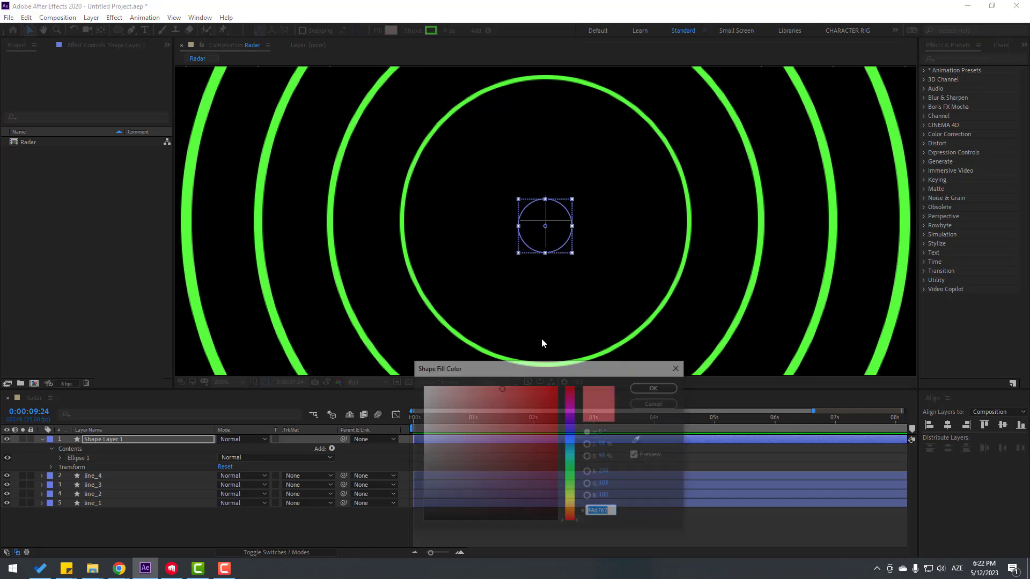
{"action": "left_click", "coordinate": [638, 439]}
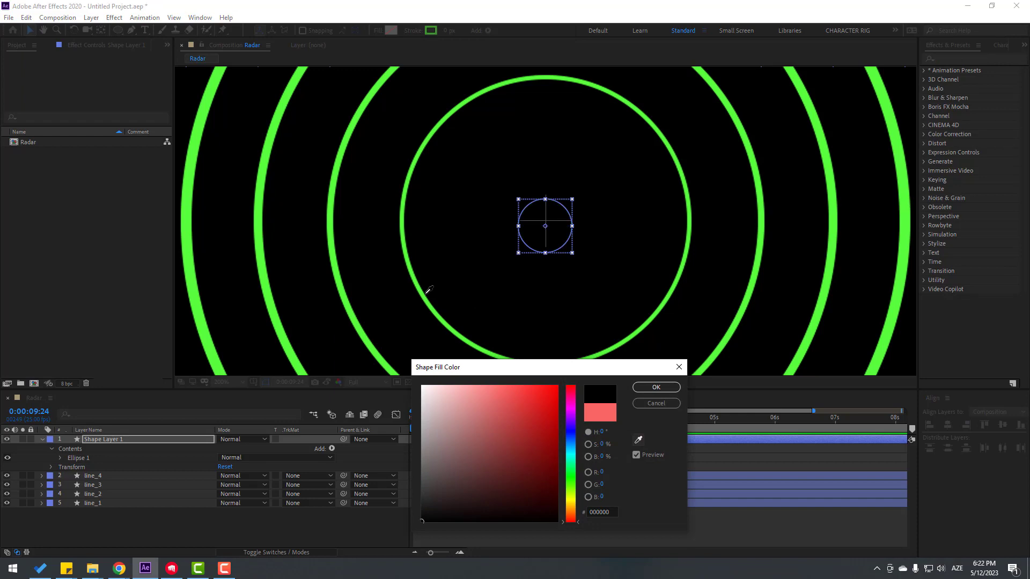
{"action": "left_click", "coordinate": [423, 291]}
{"action": "left_click", "coordinate": [656, 387]}
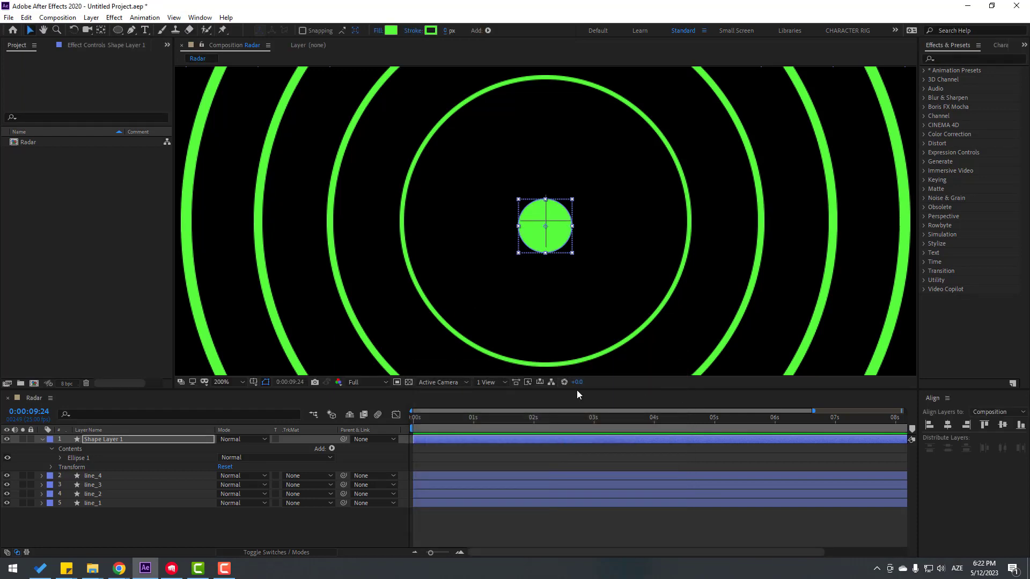
- Centre the dot horizontally and vertically in the composition
{"action": "left_click", "coordinate": [99, 443]}
{"action": "left_click", "coordinate": [98, 443]}
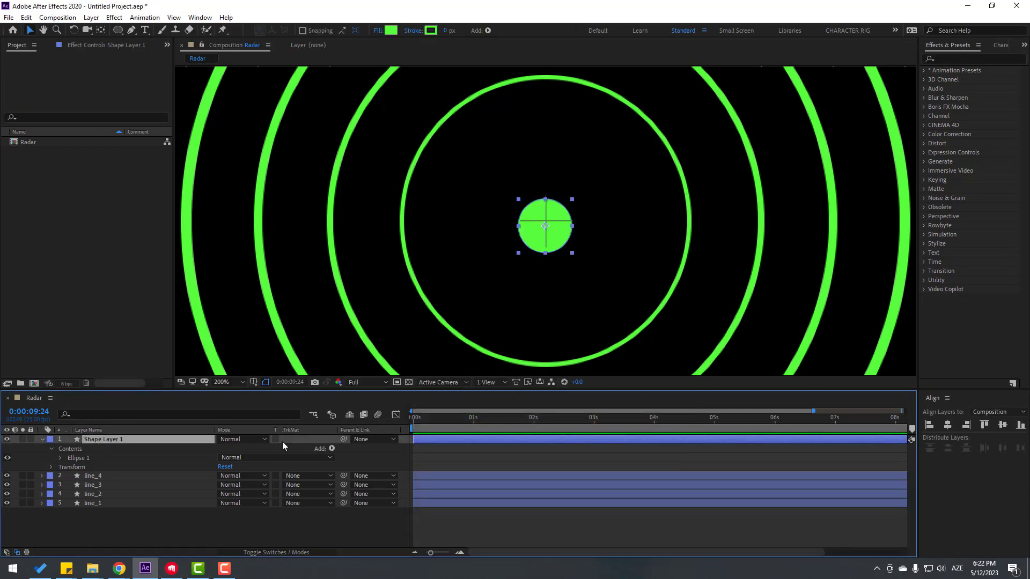
{"action": "left_click", "coordinate": [946, 427]}
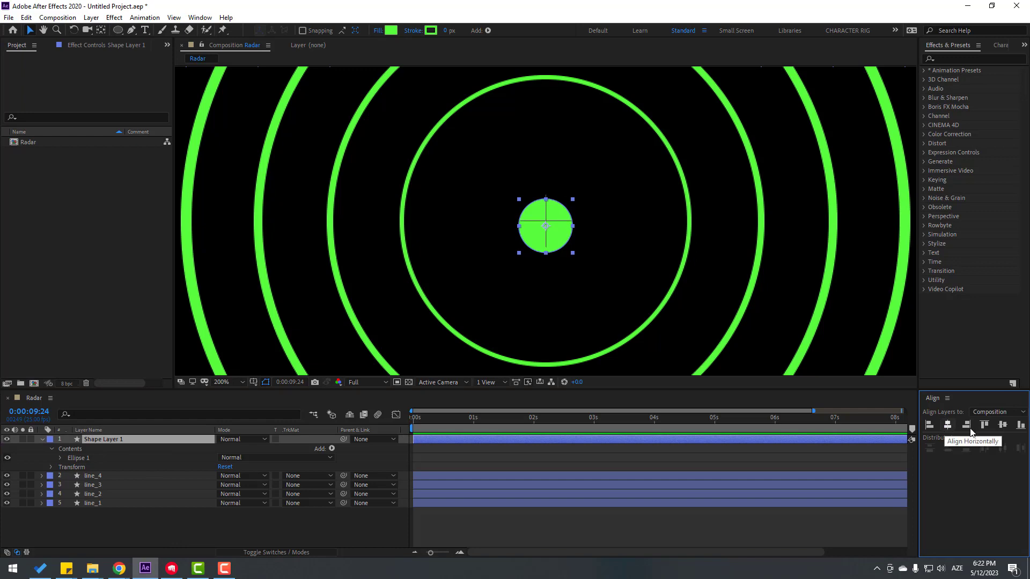
{"action": "left_click", "coordinate": [1001, 426]}
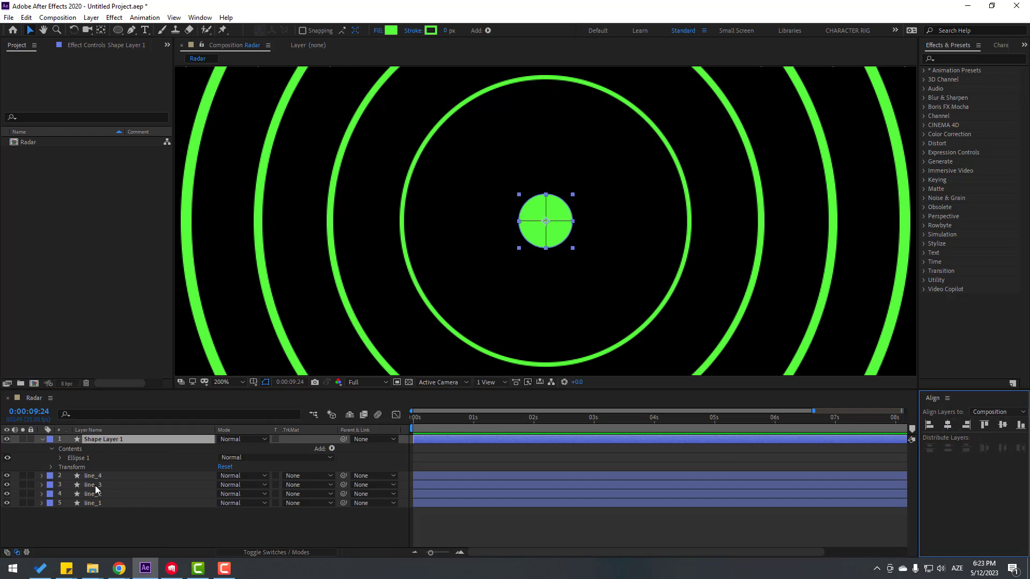
- Rename the centre dot's layer to radar_main_dot
{"action": "key", "text": "Return"}
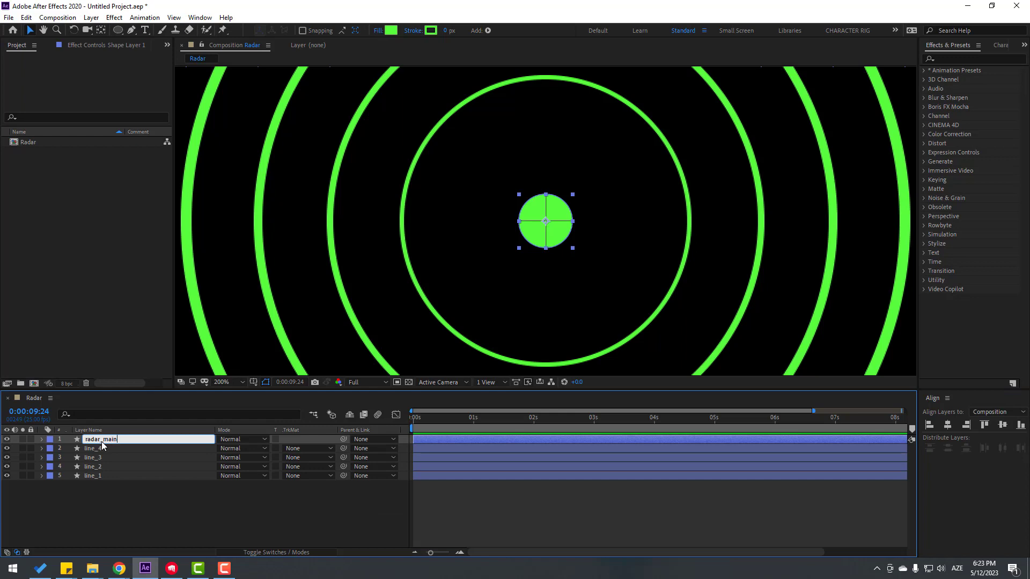
{"action": "type", "text": "radar_main_dot"}
{"action": "key", "text": "Return"}
{"action": "scroll", "coordinate": [625, 283], "scroll_direction": "down", "scroll_amount": 2}
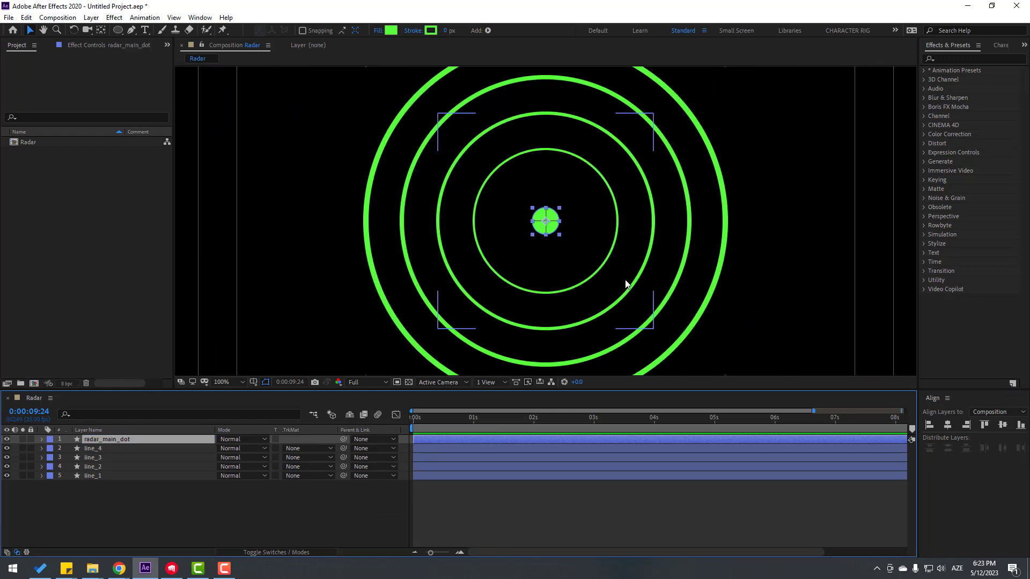
{"action": "left_click", "coordinate": [265, 505]}
{"action": "left_click", "coordinate": [106, 440]}
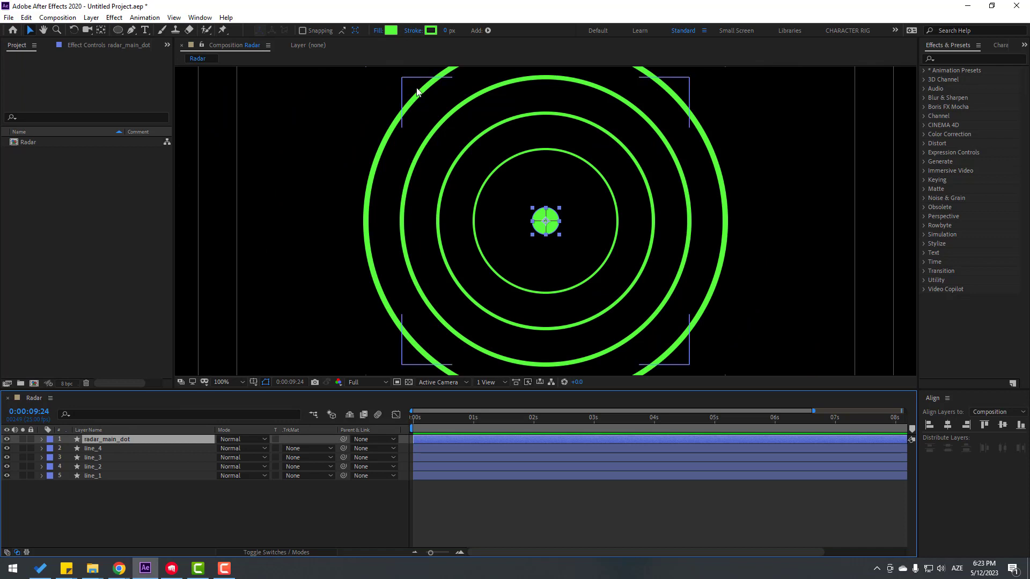
- Change the dot's fill colour to yellow B0BE17
{"action": "left_click", "coordinate": [391, 30]}
{"action": "left_click", "coordinate": [422, 386]}
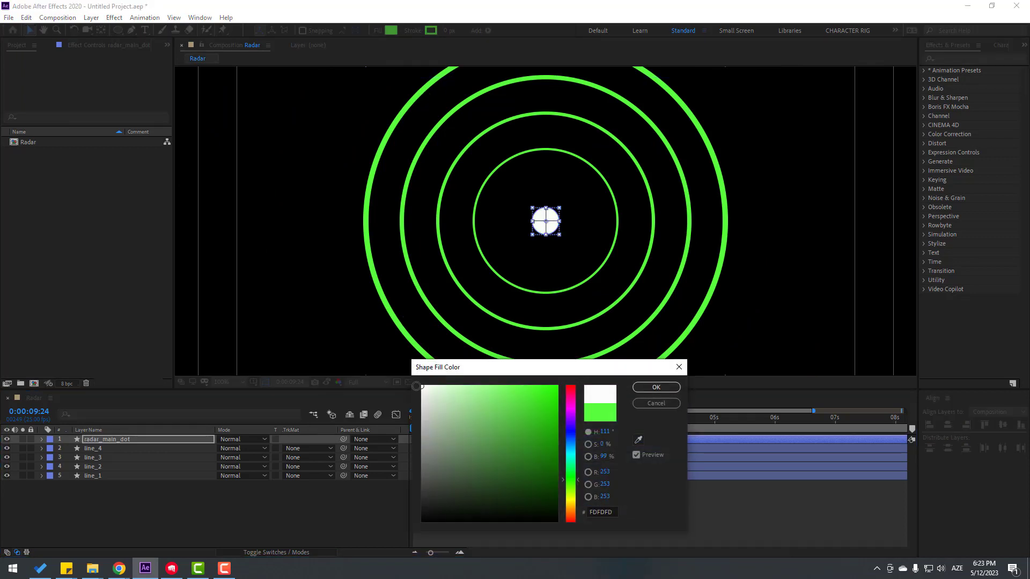
{"action": "left_click_drag", "start_coordinate": [576, 499], "coordinate": [573, 504]}
{"action": "left_click", "coordinate": [549, 394]}
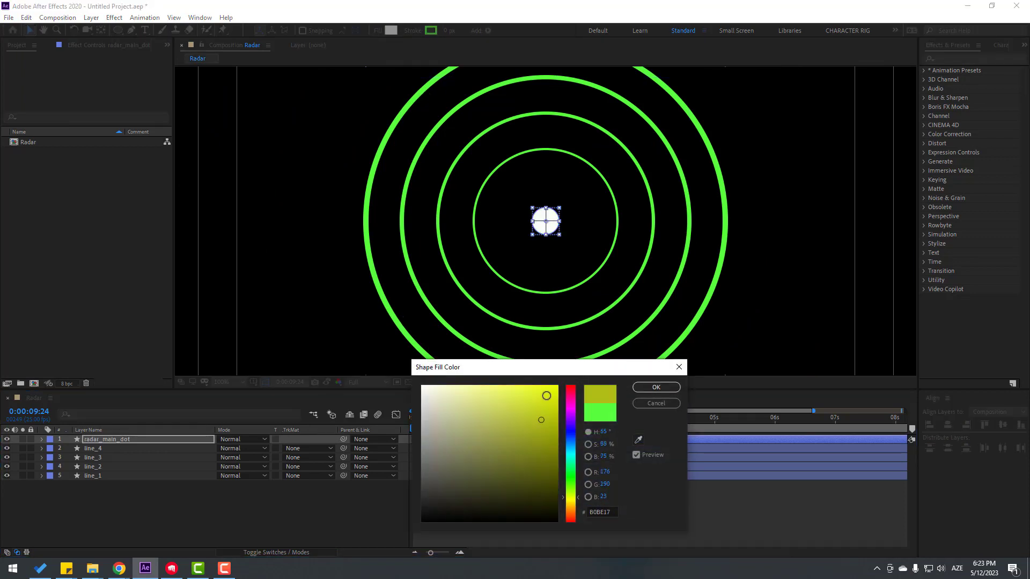
{"action": "left_click", "coordinate": [656, 387]}
{"action": "left_click", "coordinate": [301, 490]}
{"action": "scroll", "coordinate": [466, 274], "scroll_direction": "down", "scroll_amount": 4}
{"action": "scroll", "coordinate": [466, 274], "scroll_direction": "up", "scroll_amount": 2}
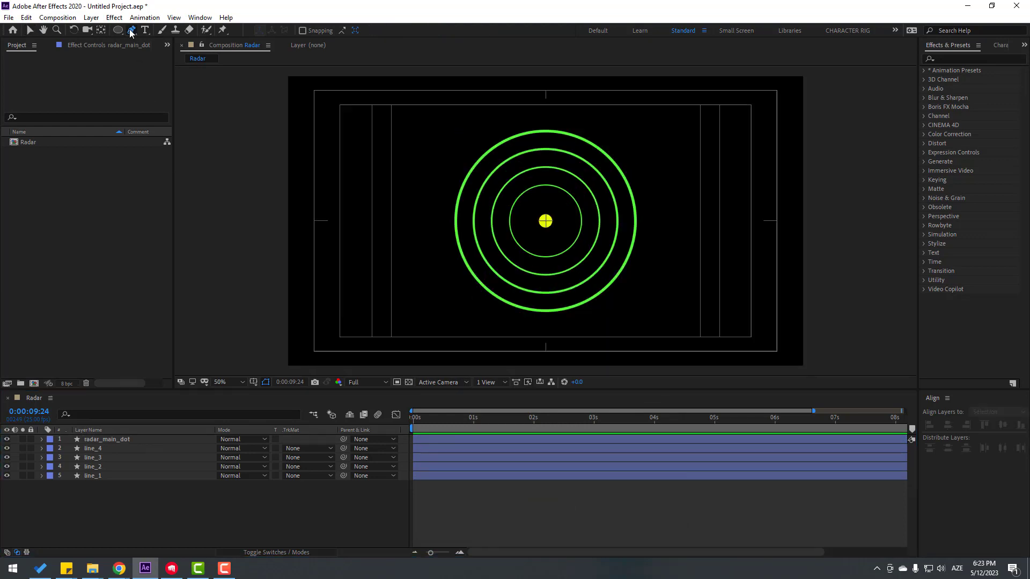
{"action": "key", "text": "h"}
{"action": "key", "text": "period"}
{"action": "key", "text": "period"}
{"action": "key", "text": "period"}
{"action": "key", "text": "period"}
- Draw a closed triangle with the Pen tool fanning down from the yellow dot, adjusting its lower corners
{"action": "left_click_drag", "start_coordinate": [526, 301], "coordinate": [524, 252]}
{"action": "key", "text": "comma"}
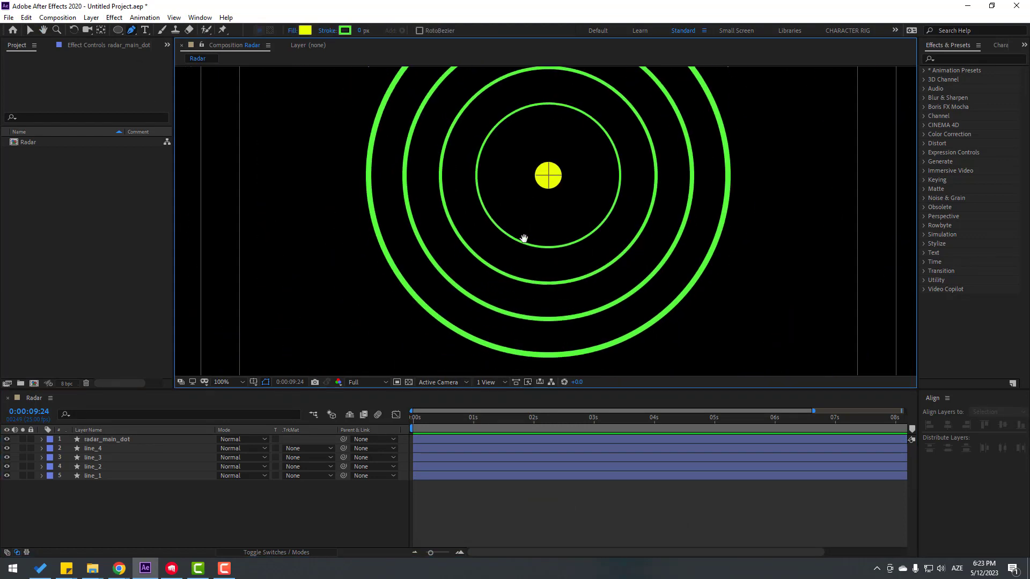
{"action": "key", "text": "g"}
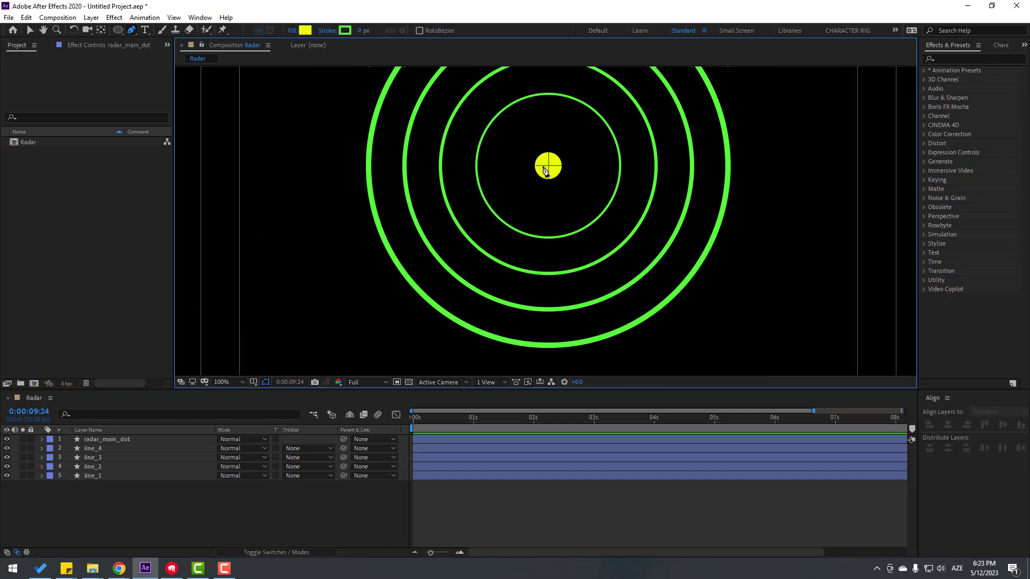
{"action": "left_click", "coordinate": [548, 166]}
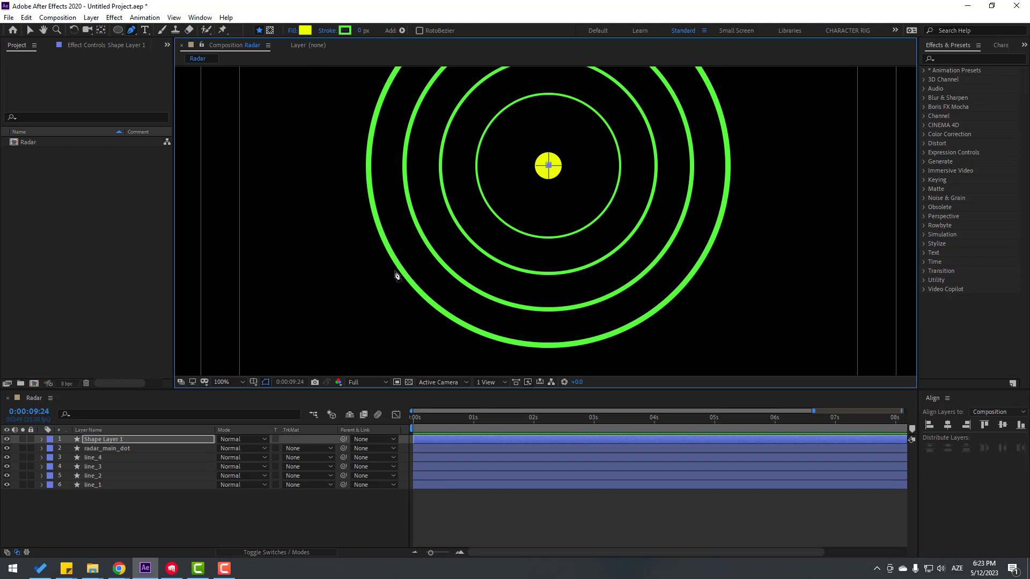
{"action": "left_click", "coordinate": [381, 280]}
{"action": "left_click", "coordinate": [659, 336]}
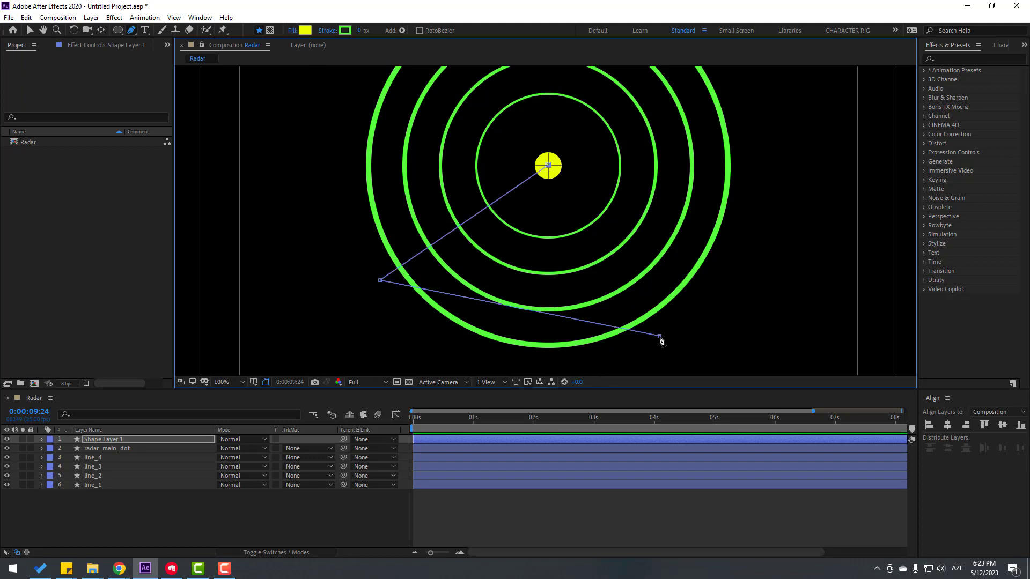
{"action": "left_click", "coordinate": [549, 166]}
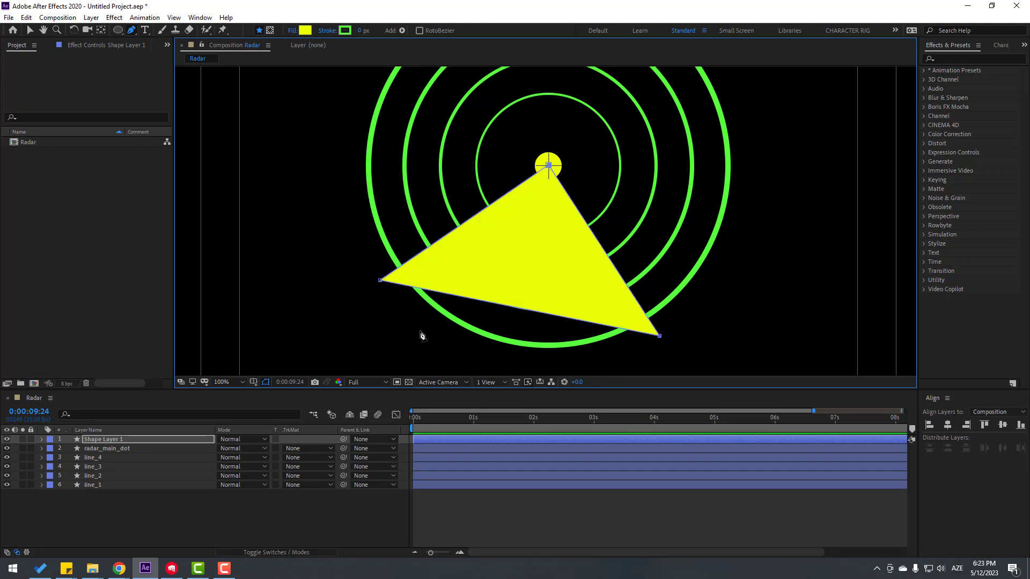
{"action": "left_click_drag", "start_coordinate": [380, 280], "coordinate": [364, 311]}
{"action": "left_click_drag", "start_coordinate": [660, 336], "coordinate": [664, 373]}
{"action": "left_click_drag", "start_coordinate": [391, 308], "coordinate": [369, 293]}
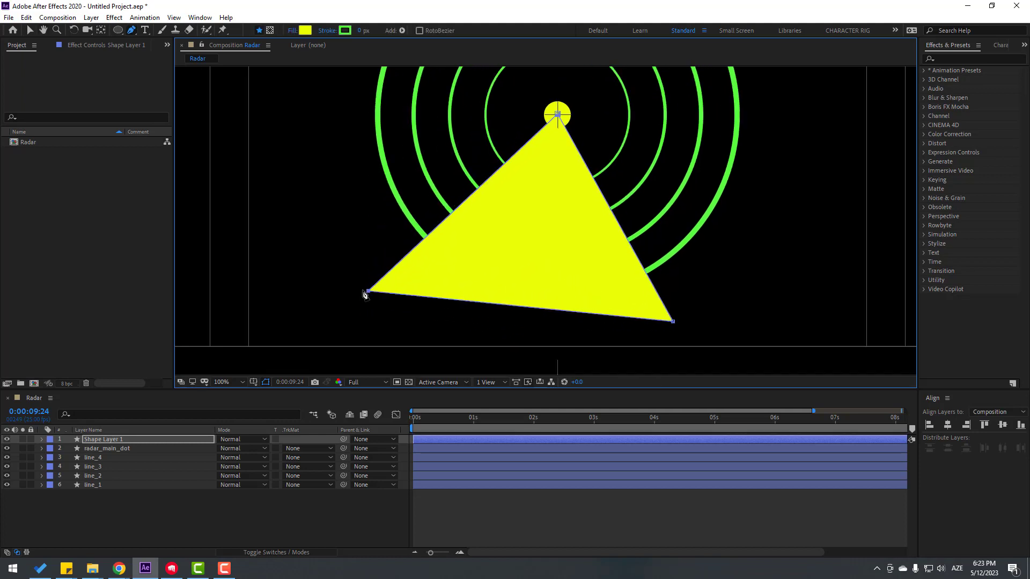
{"action": "left_click_drag", "start_coordinate": [673, 322], "coordinate": [678, 316]}
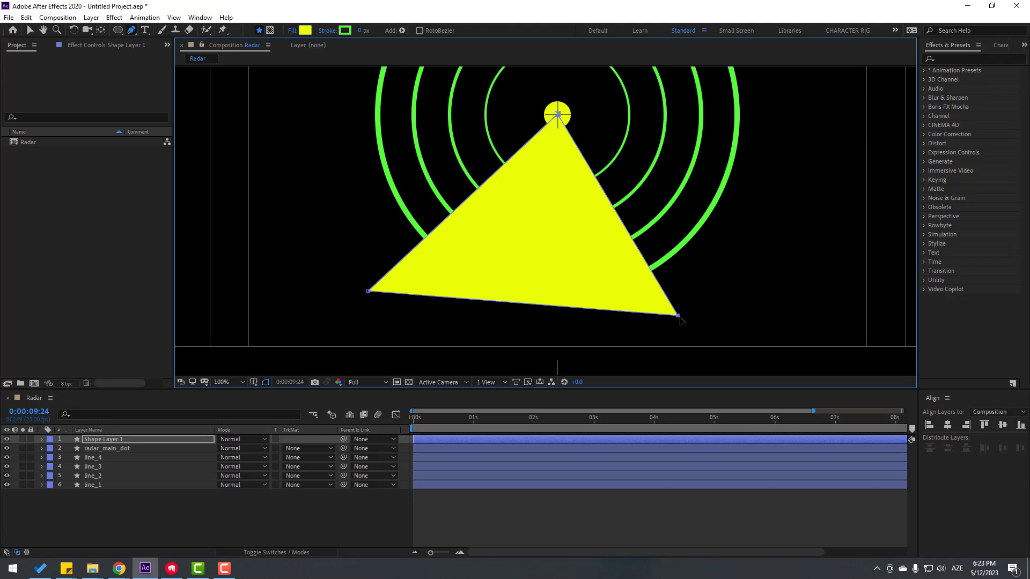
- Fill the triangle with the rings' green 58FF3C using the eyedropper
{"action": "left_click", "coordinate": [29, 31]}
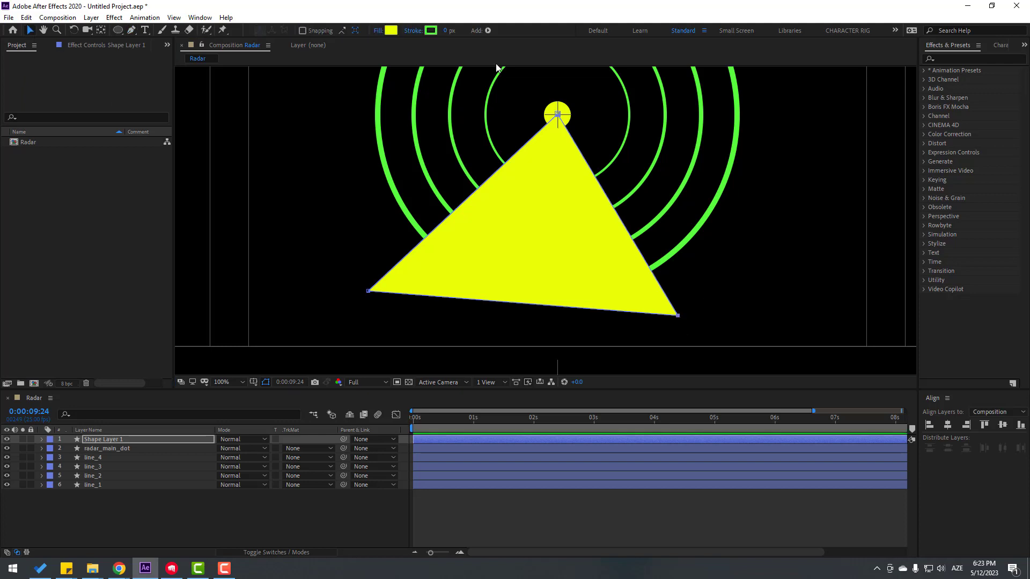
{"action": "left_click", "coordinate": [391, 31]}
{"action": "left_click", "coordinate": [638, 440]}
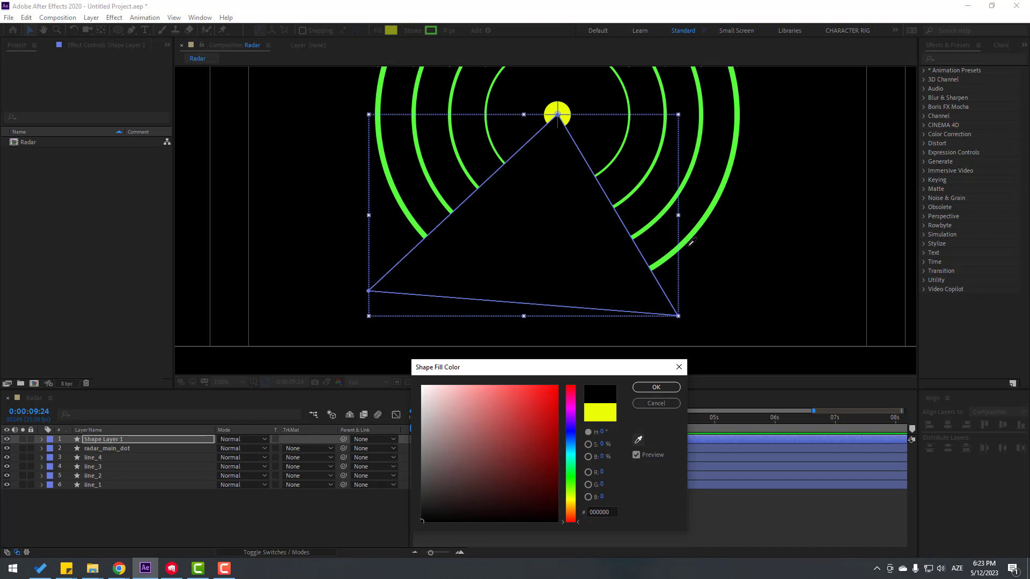
{"action": "left_click", "coordinate": [697, 229]}
{"action": "left_click", "coordinate": [639, 392]}
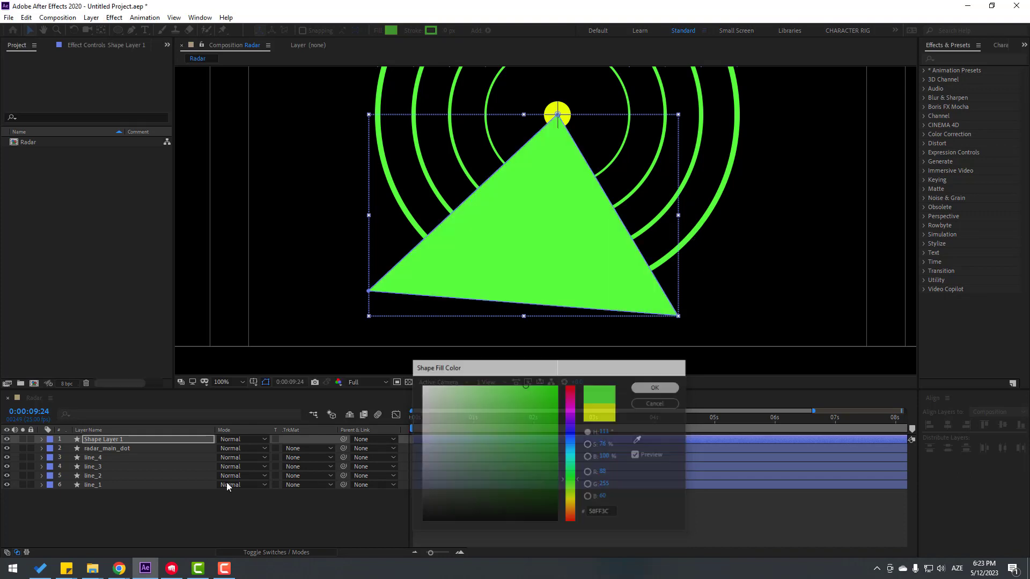
- Rename the triangle's layer to wave
{"action": "left_click", "coordinate": [144, 508]}
{"action": "left_click", "coordinate": [107, 441]}
{"action": "key", "text": "Return"}
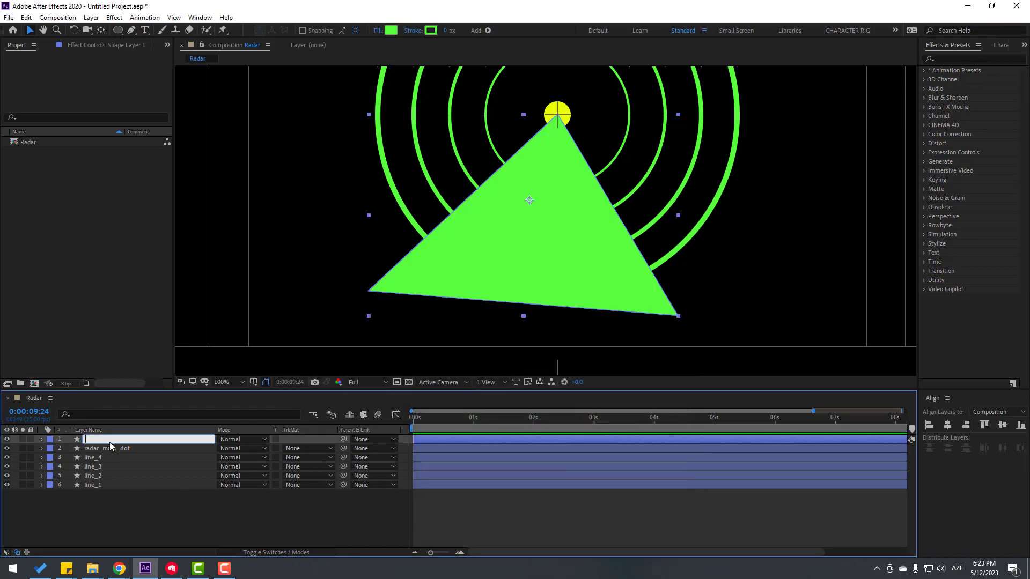
{"action": "type", "text": "wave"}
{"action": "key", "text": "Return"}
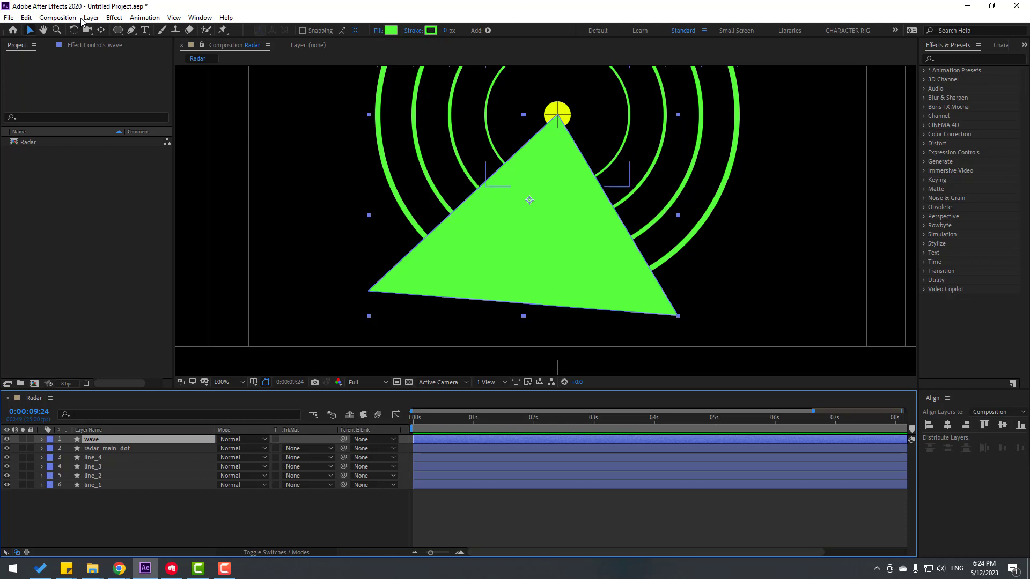
- Move the wave layer's anchor point to the triangle's top corner at the centre dot
{"action": "left_click", "coordinate": [101, 30]}
{"action": "left_click_drag", "start_coordinate": [531, 201], "coordinate": [557, 117]}
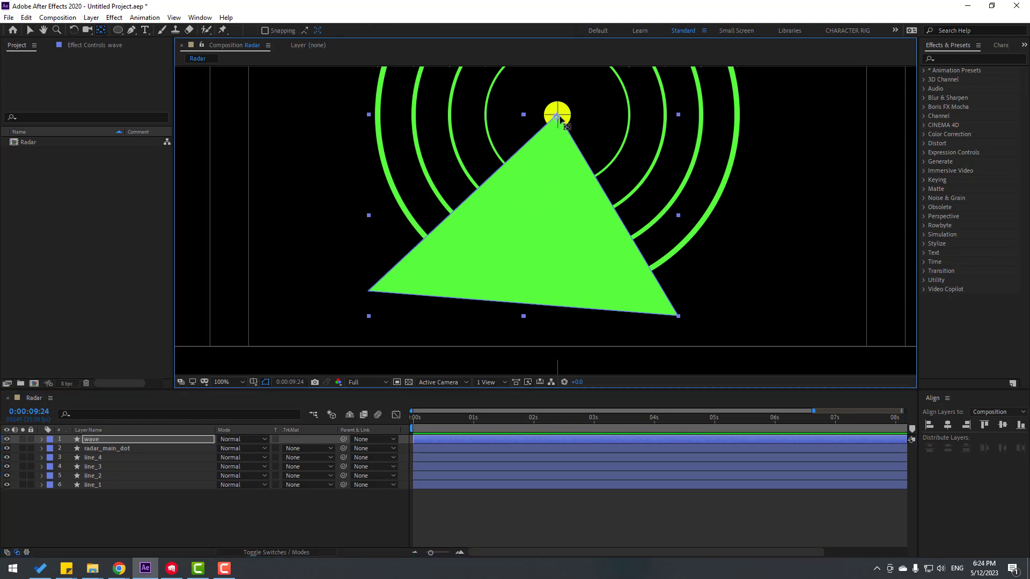
{"action": "left_click", "coordinate": [30, 30]}
{"action": "left_click", "coordinate": [209, 497]}
{"action": "scroll", "coordinate": [329, 358], "scroll_direction": "down", "scroll_amount": 2}
{"action": "left_click", "coordinate": [97, 439]}
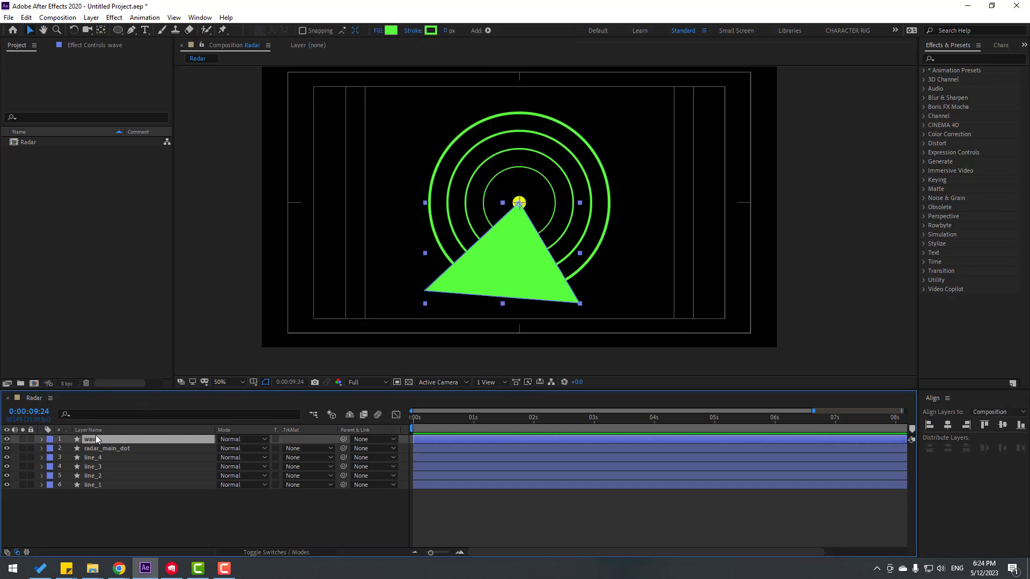
- Keyframe the wave's Rotation from 0 at the start to 2 turns at the last frame
{"action": "key", "text": "minus"}
{"action": "left_click_drag", "start_coordinate": [558, 417], "coordinate": [353, 423]}
{"action": "key", "text": "r"}
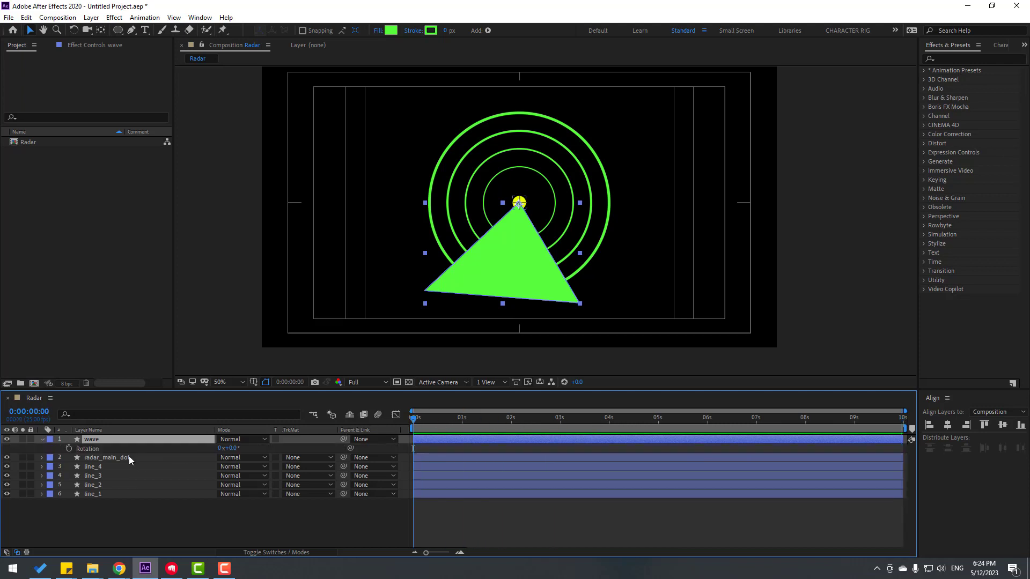
{"action": "left_click", "coordinate": [69, 449]}
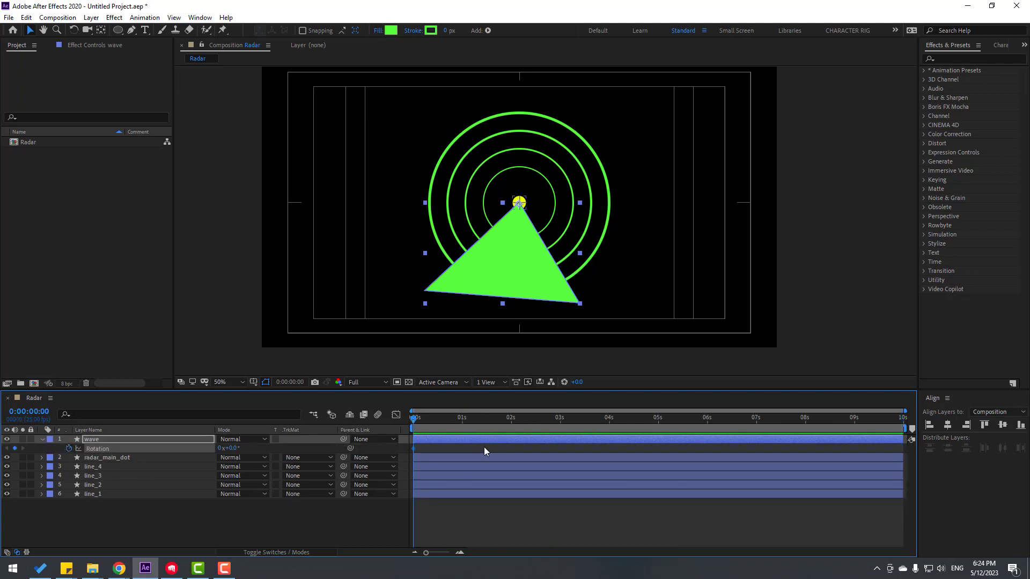
{"action": "left_click_drag", "start_coordinate": [742, 422], "coordinate": [902, 423]}
{"action": "left_click", "coordinate": [220, 448]}
{"action": "type", "text": "2"}
{"action": "key", "text": "Return"}
{"action": "key", "text": "space"}
- Raise the final Rotation keyframe to 3x+0.0° and preview the spin from the first frame
{"action": "key", "text": "space"}
{"action": "key", "text": "End"}
{"action": "left_click", "coordinate": [221, 448]}
{"action": "type", "text": "3"}
{"action": "key", "text": "Return"}
{"action": "key", "text": "space"}
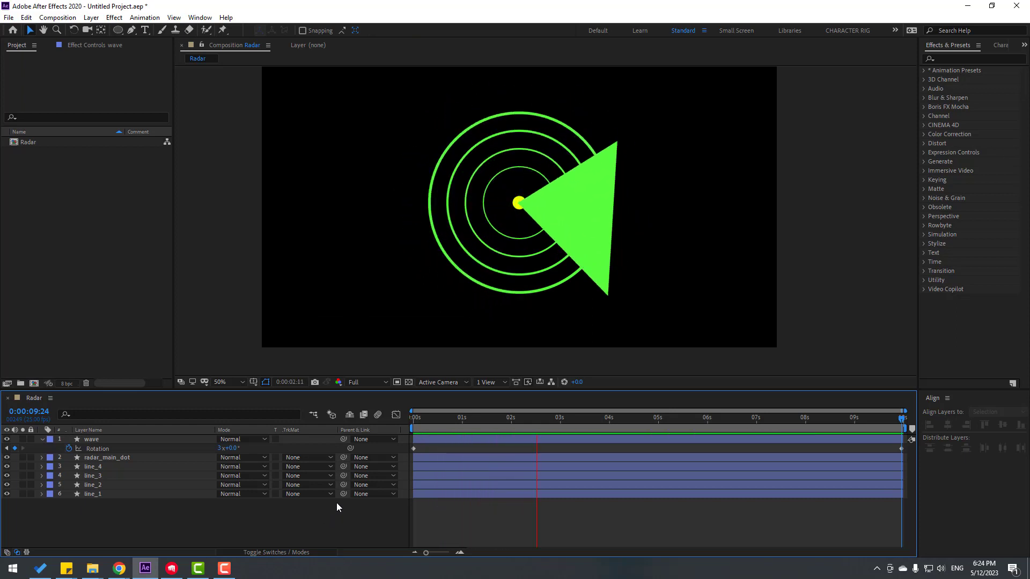
{"action": "left_click", "coordinate": [464, 418]}
{"action": "left_click", "coordinate": [431, 418]}
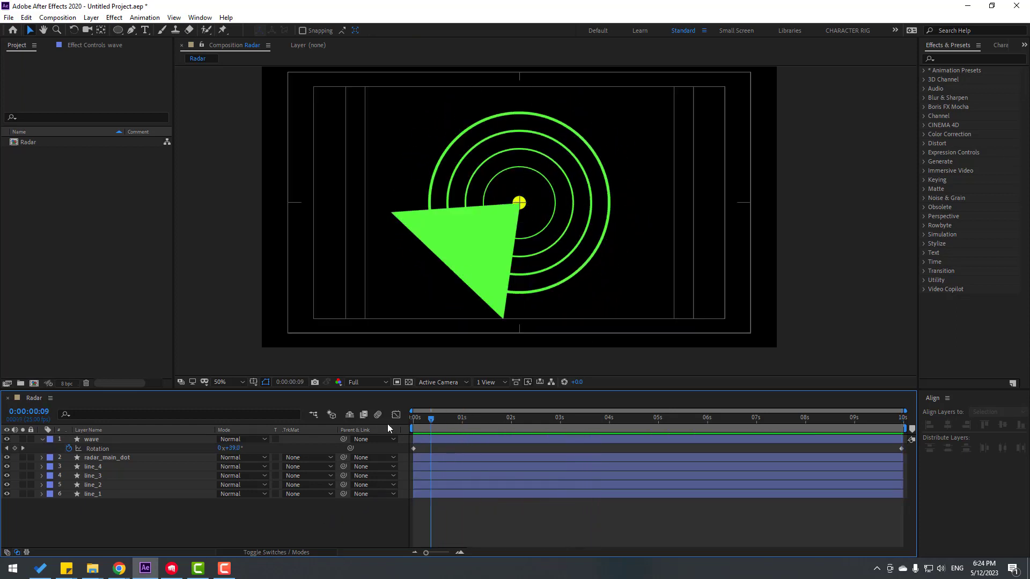
{"action": "key", "text": "space"}
{"action": "key", "text": "Home"}
- Duplicate line_1 as line_5, move it to the top, and make it wave's Alpha Matte
{"action": "left_click", "coordinate": [98, 494]}
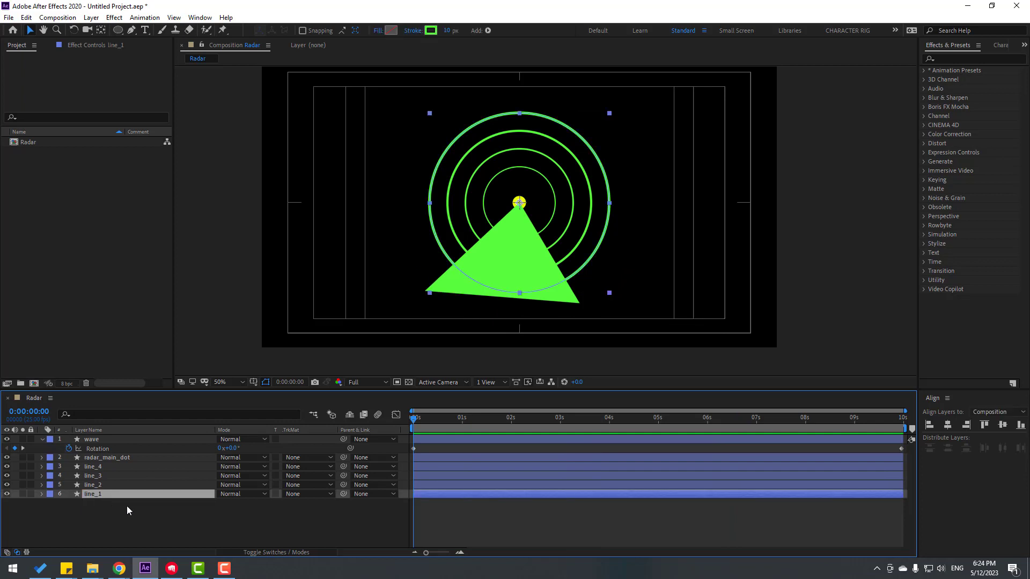
{"action": "key", "text": "ctrl+d"}
{"action": "left_click_drag", "start_coordinate": [140, 494], "coordinate": [118, 443]}
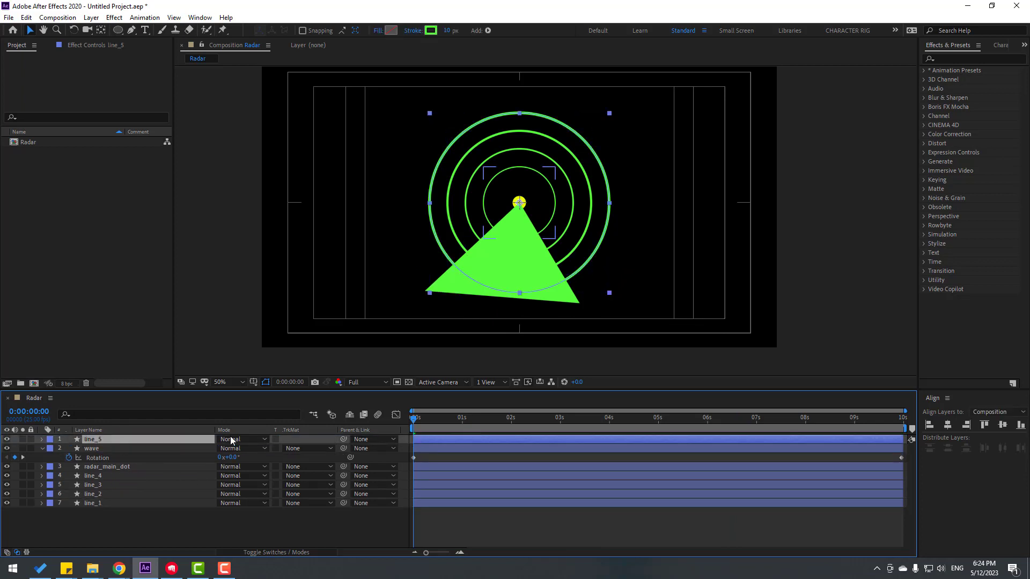
{"action": "left_click", "coordinate": [94, 450]}
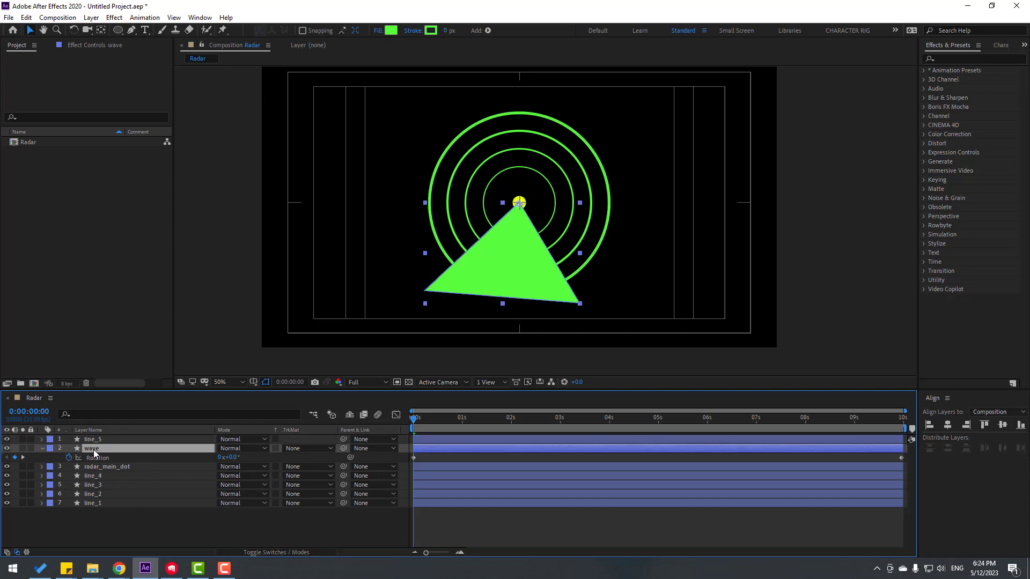
{"action": "left_click", "coordinate": [273, 553]}
{"action": "left_click", "coordinate": [268, 553]}
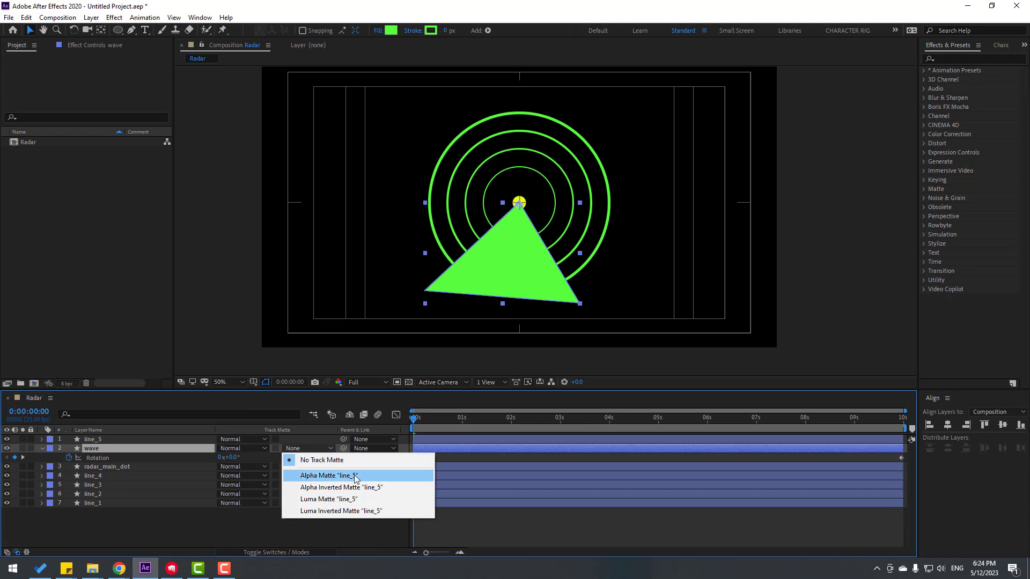
{"action": "left_click", "coordinate": [360, 477]}
{"action": "left_click_drag", "start_coordinate": [423, 423], "coordinate": [376, 432]}
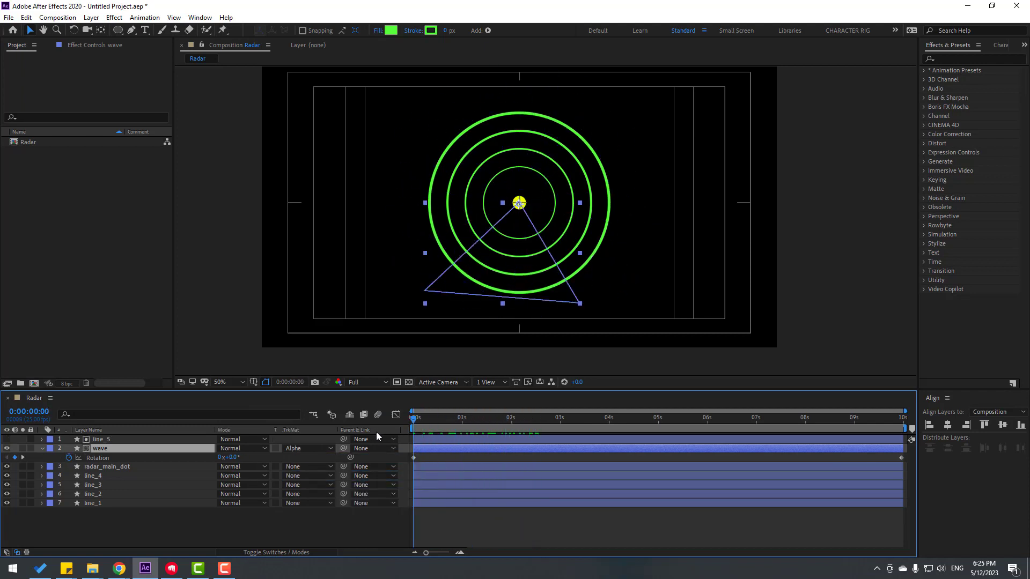
- Give line_5 a 0 px stroke and a 58FF3C green fill, then preview the clipped sweep
{"action": "left_click", "coordinate": [104, 440]}
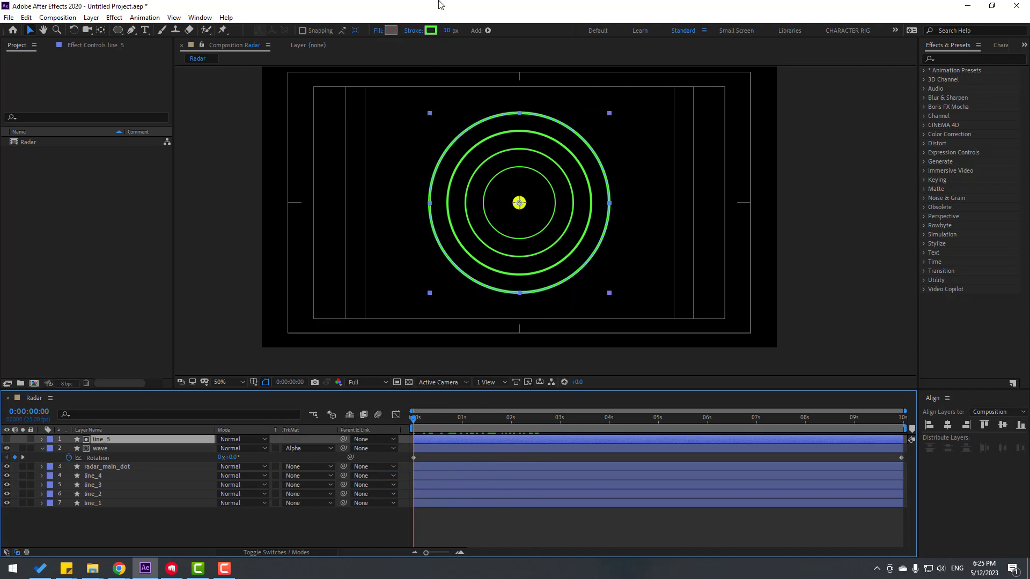
{"action": "left_click", "coordinate": [450, 31]}
{"action": "type", "text": "0"}
{"action": "key", "text": "Return"}
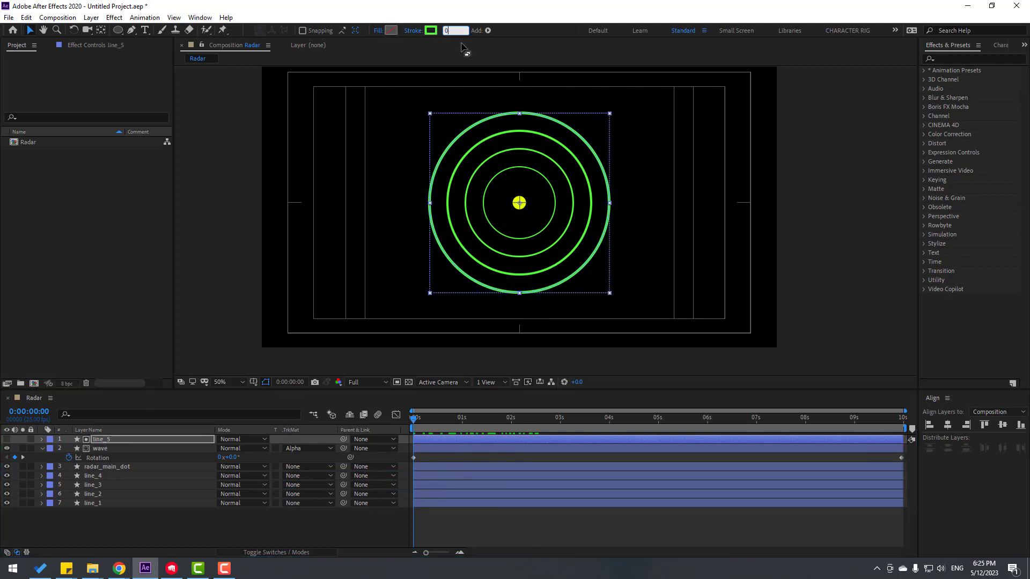
{"action": "left_click", "coordinate": [394, 33]}
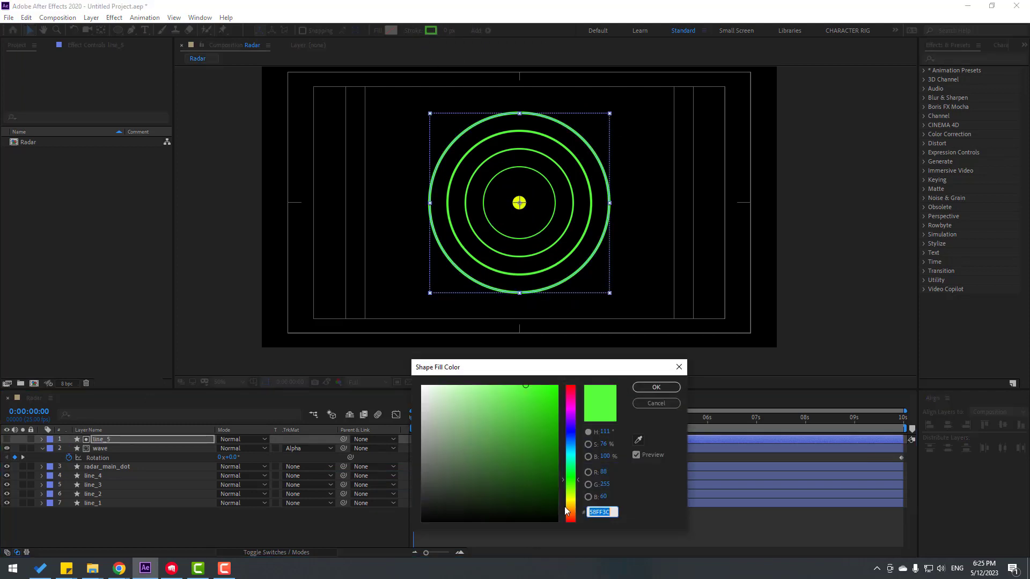
{"action": "left_click", "coordinate": [638, 388]}
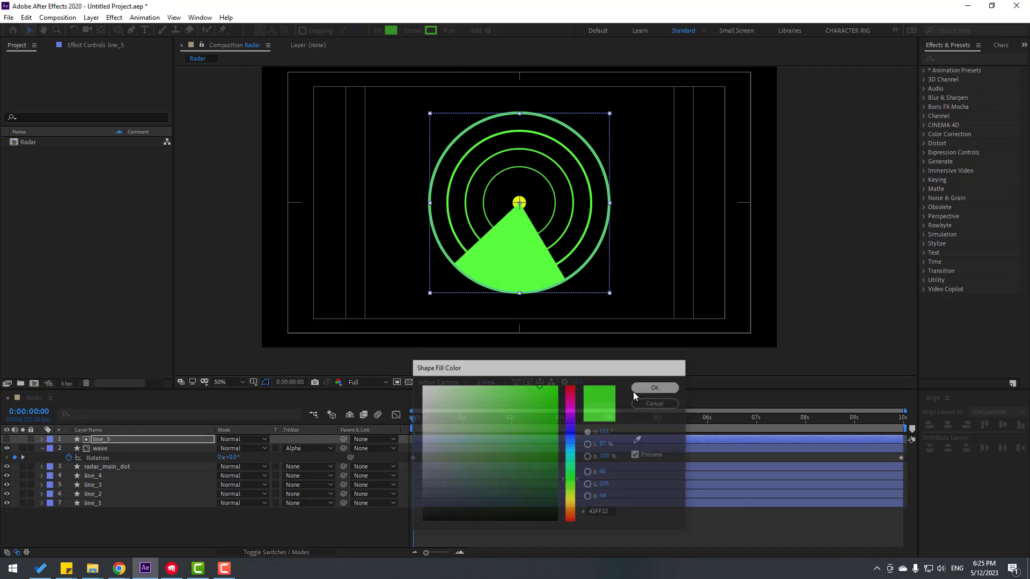
{"action": "left_click", "coordinate": [504, 535]}
{"action": "key", "text": "space"}
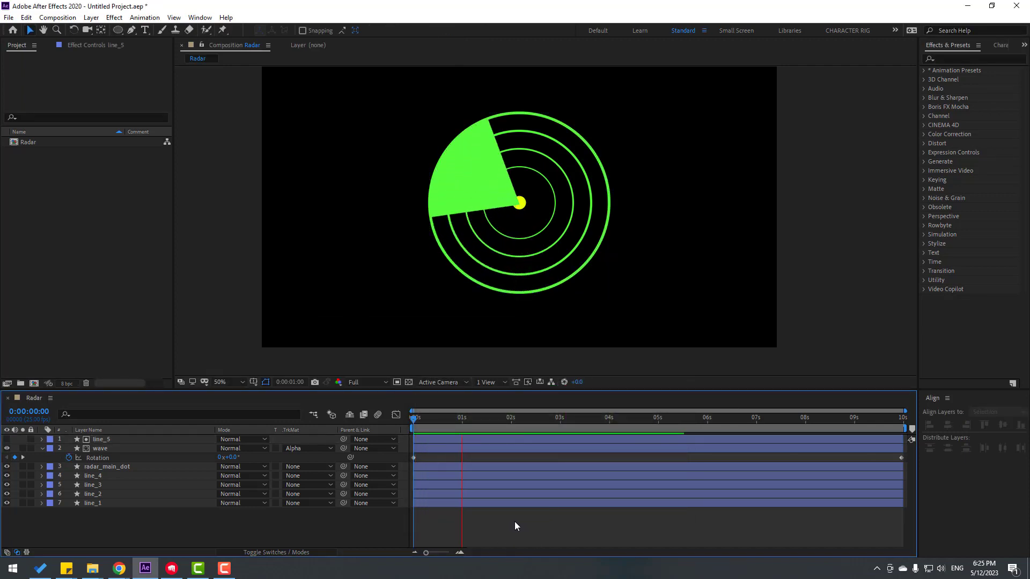
- Duplicate radar_main_dot and place the copy at the top of the layer stack
{"action": "left_click", "coordinate": [100, 450]}
{"action": "left_click", "coordinate": [101, 449]}
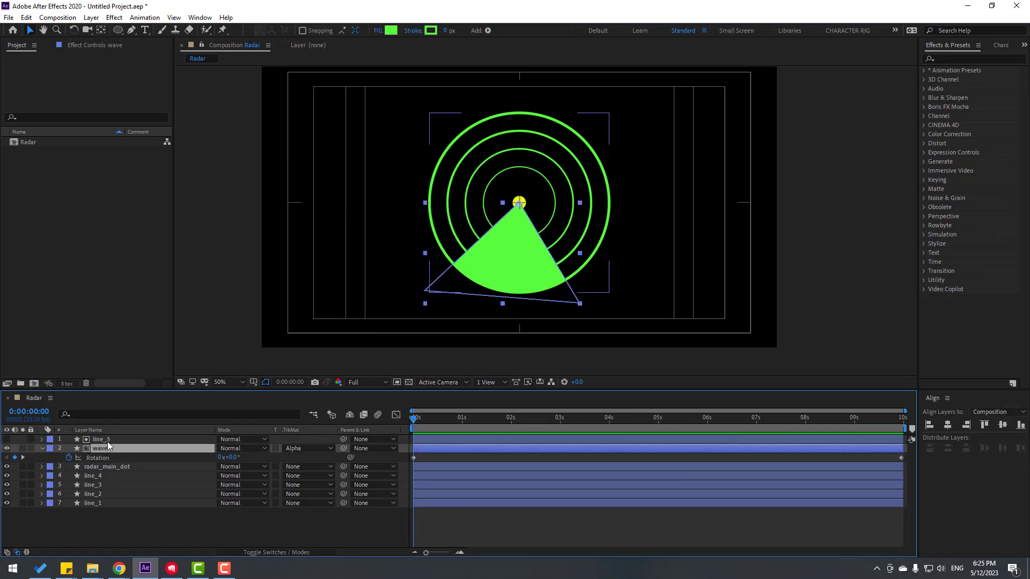
{"action": "left_click", "coordinate": [107, 440]}
{"action": "left_click", "coordinate": [220, 538]}
{"action": "key", "text": "space"}
{"action": "left_click", "coordinate": [105, 446]}
{"action": "left_click", "coordinate": [112, 467]}
{"action": "key", "text": "ctrl+d"}
{"action": "left_click_drag", "start_coordinate": [88, 468], "coordinate": [111, 439]}
{"action": "left_click", "coordinate": [204, 530]}
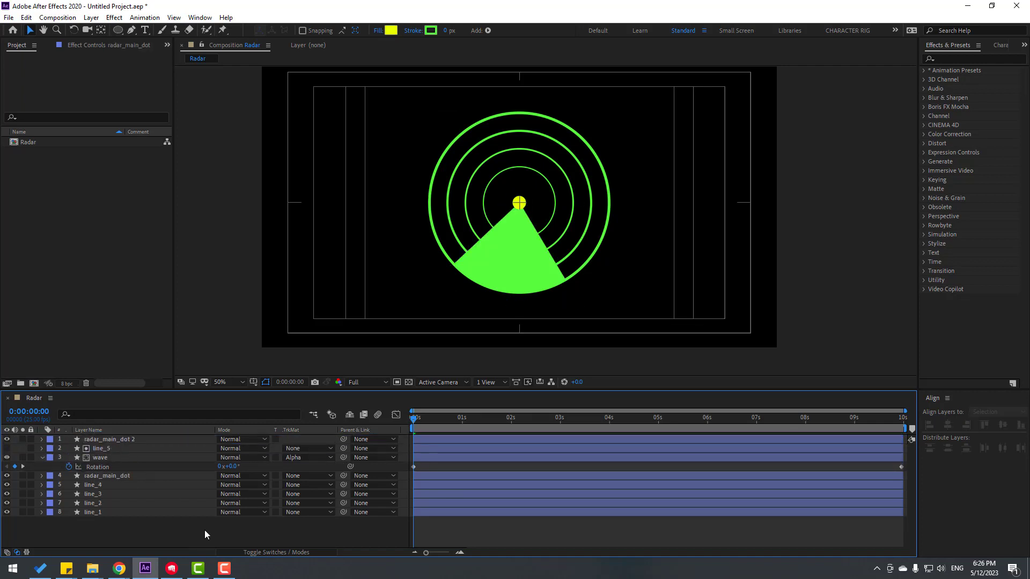
{"action": "key", "text": "space"}
{"action": "key", "text": "space"}
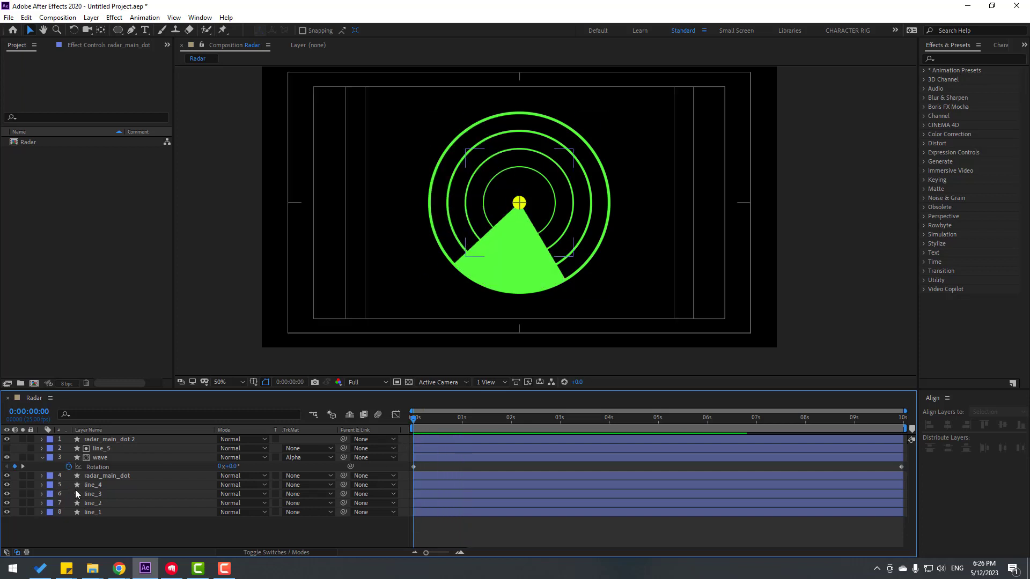
- Lower the wave layer's opacity to 83% and preview the dimmed sweep
{"action": "left_click", "coordinate": [94, 478]}
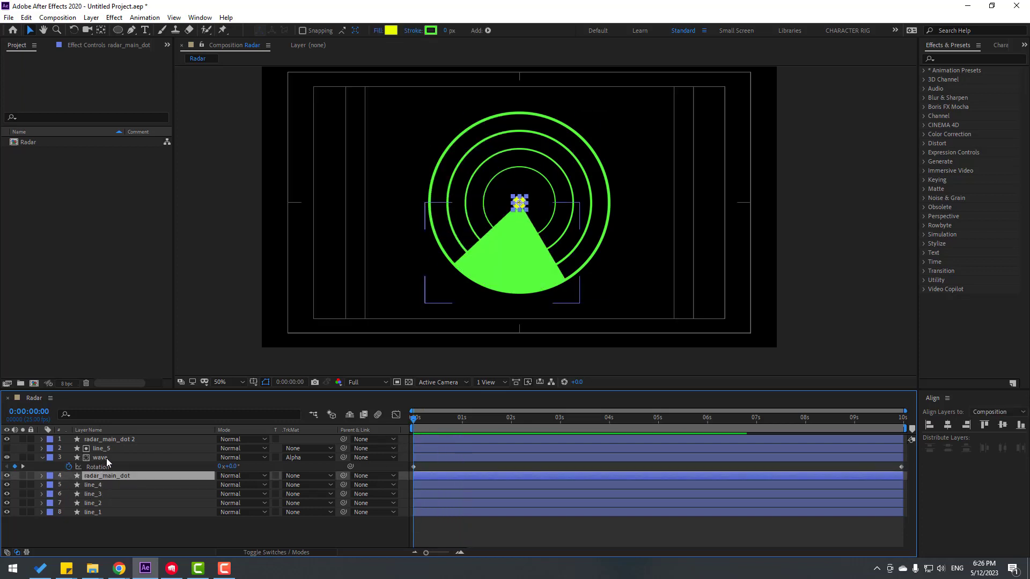
{"action": "left_click", "coordinate": [106, 457]}
{"action": "key", "text": "t"}
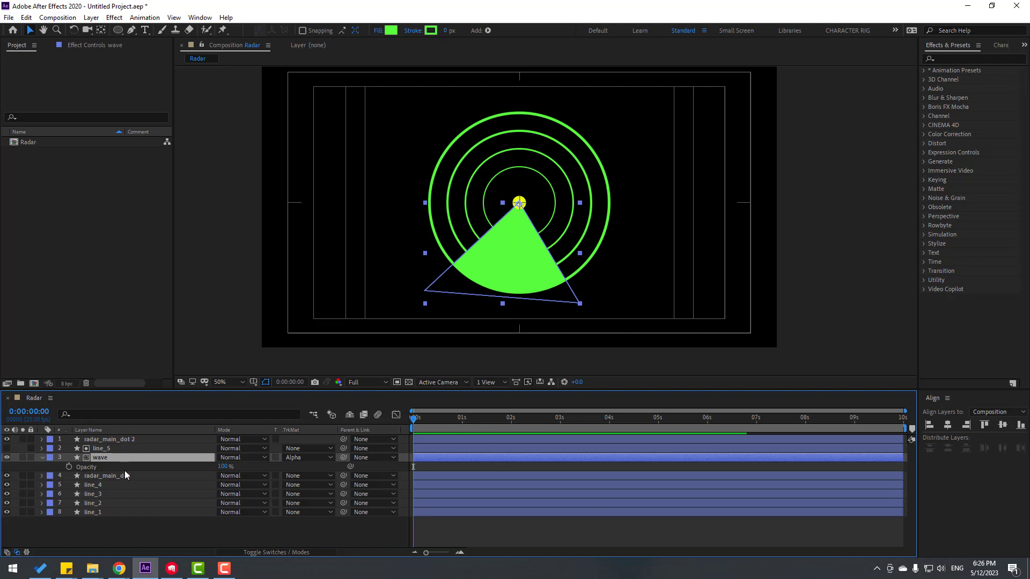
{"action": "left_click_drag", "start_coordinate": [225, 471], "coordinate": [216, 471]}
{"action": "left_click", "coordinate": [330, 529]}
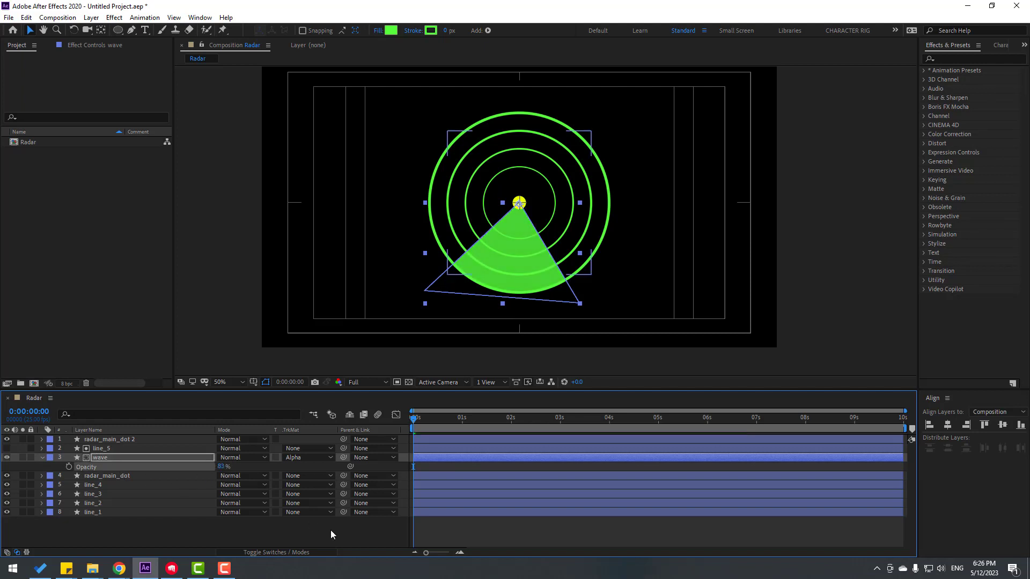
{"action": "key", "text": "space"}
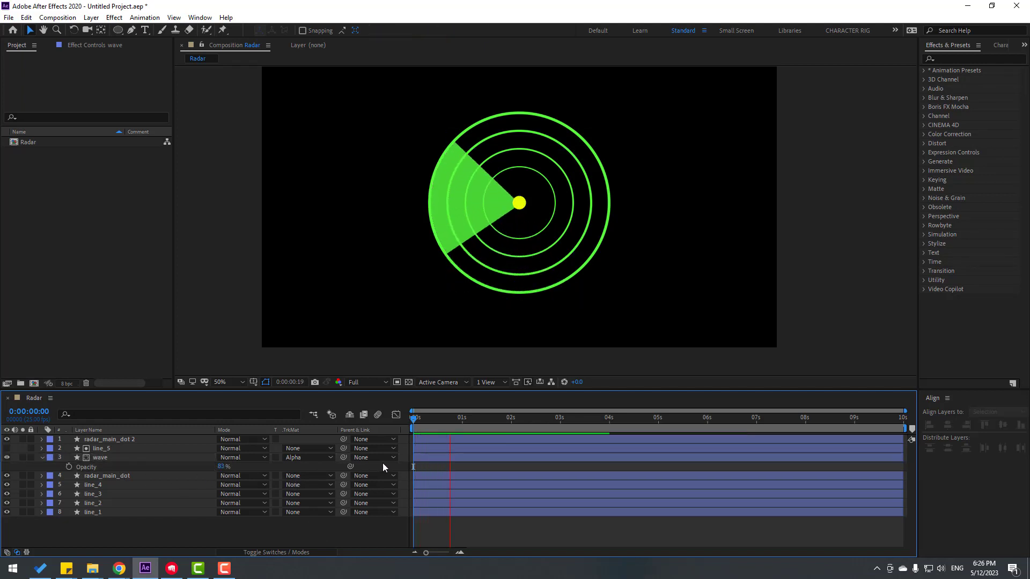
{"action": "left_click", "coordinate": [436, 420]}
{"action": "key", "text": "period"}
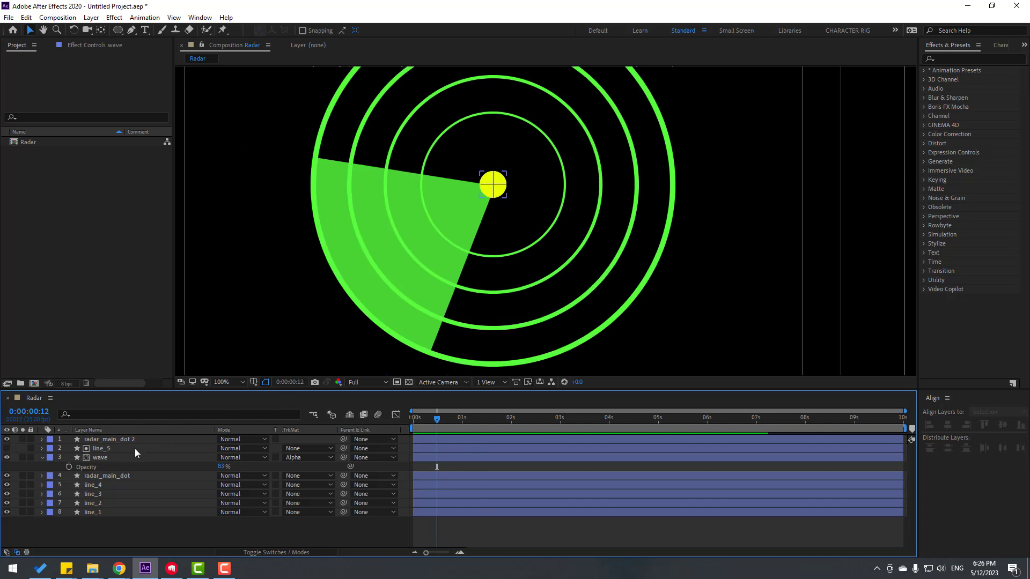
{"action": "left_click", "coordinate": [104, 458]}
- Add a Gradient Overlay style to wave with its right stop set to the sampled ring green
{"action": "right_click", "coordinate": [103, 458]}
{"action": "mouse_move", "coordinate": [198, 299]}
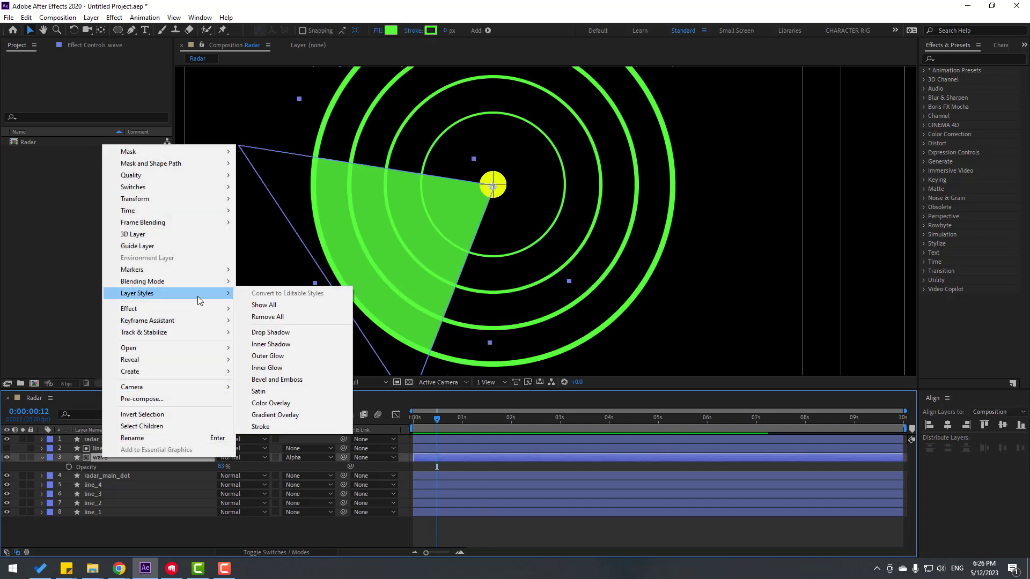
{"action": "left_click", "coordinate": [292, 416]}
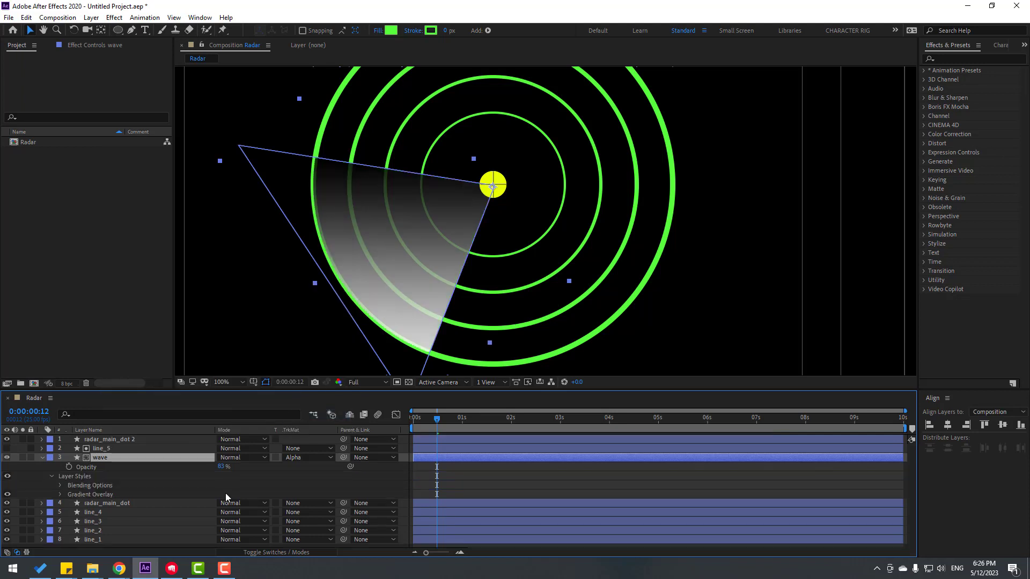
{"action": "left_click", "coordinate": [59, 494]}
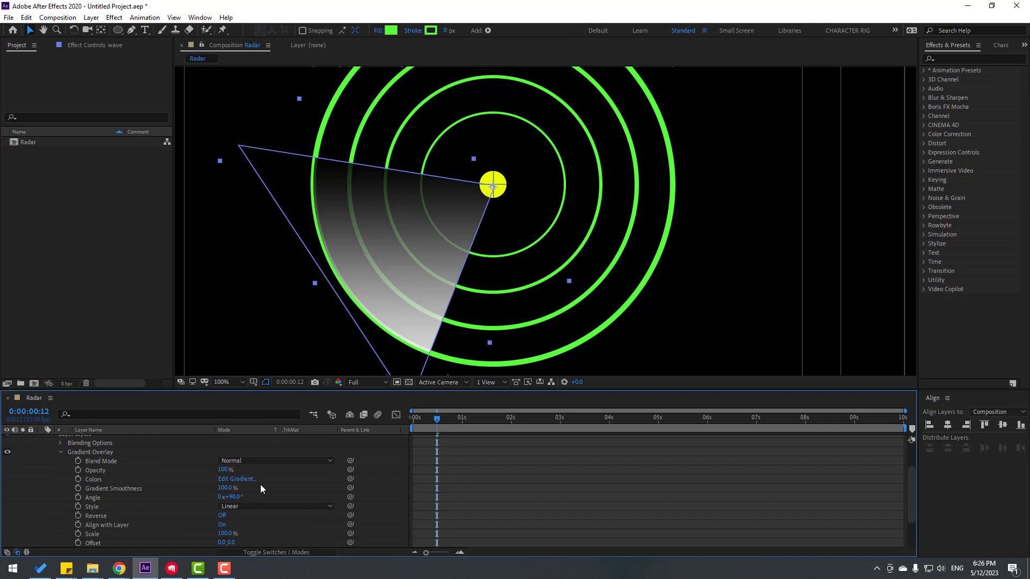
{"action": "left_click", "coordinate": [238, 479]}
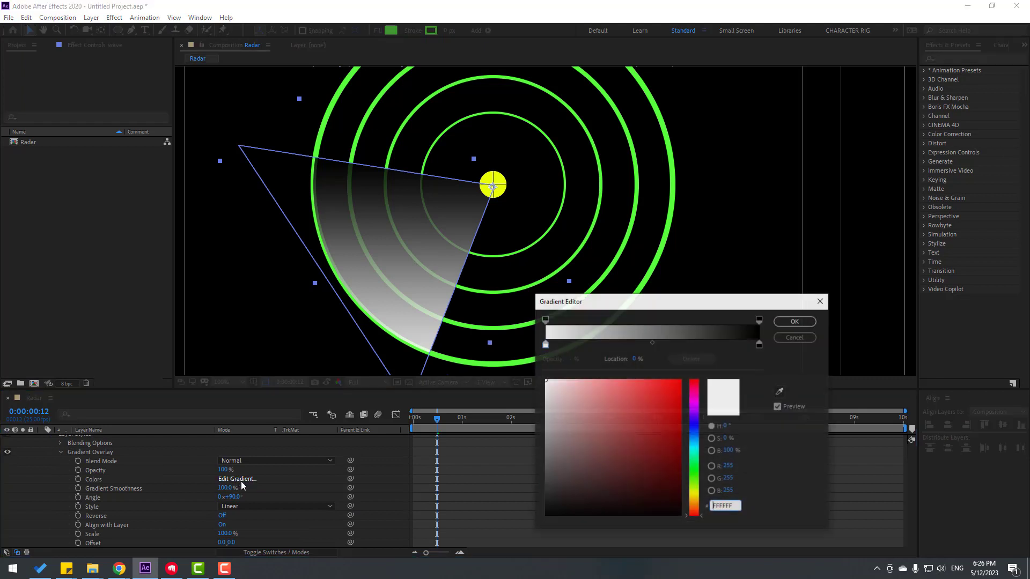
{"action": "left_click", "coordinate": [759, 346]}
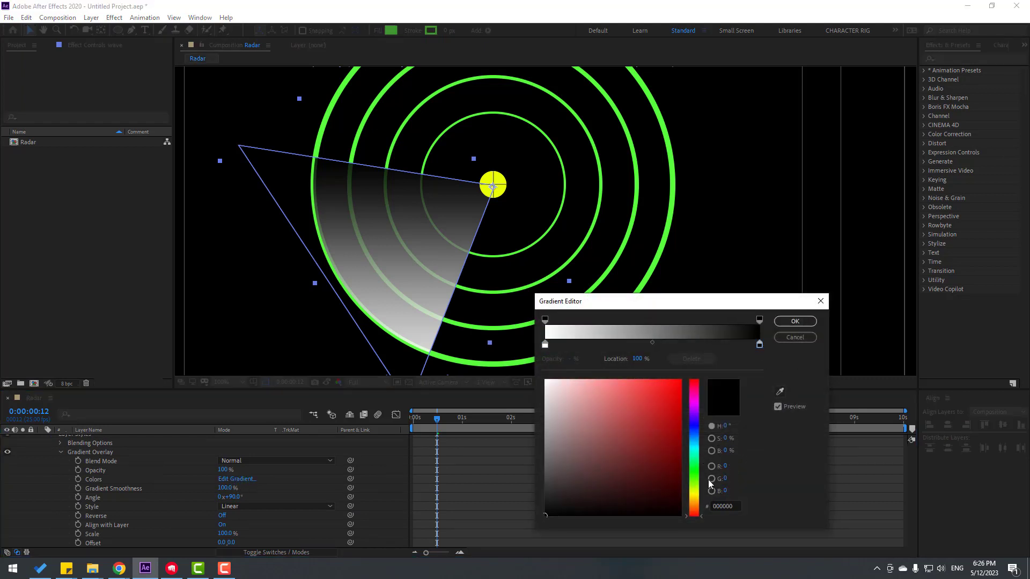
{"action": "left_click_drag", "start_coordinate": [697, 482], "coordinate": [697, 465]}
{"action": "left_click", "coordinate": [676, 395]}
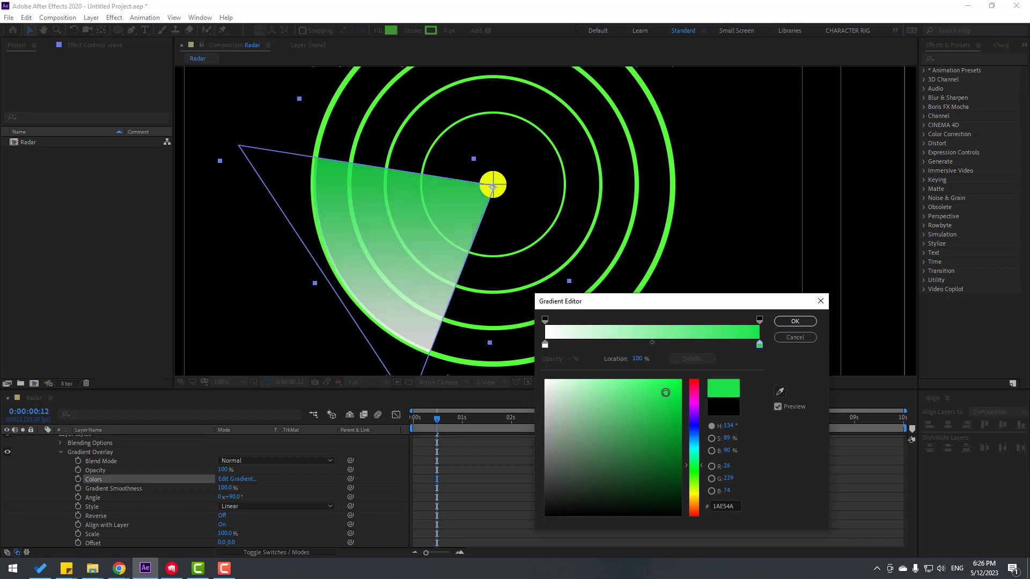
{"action": "left_click", "coordinate": [779, 392]}
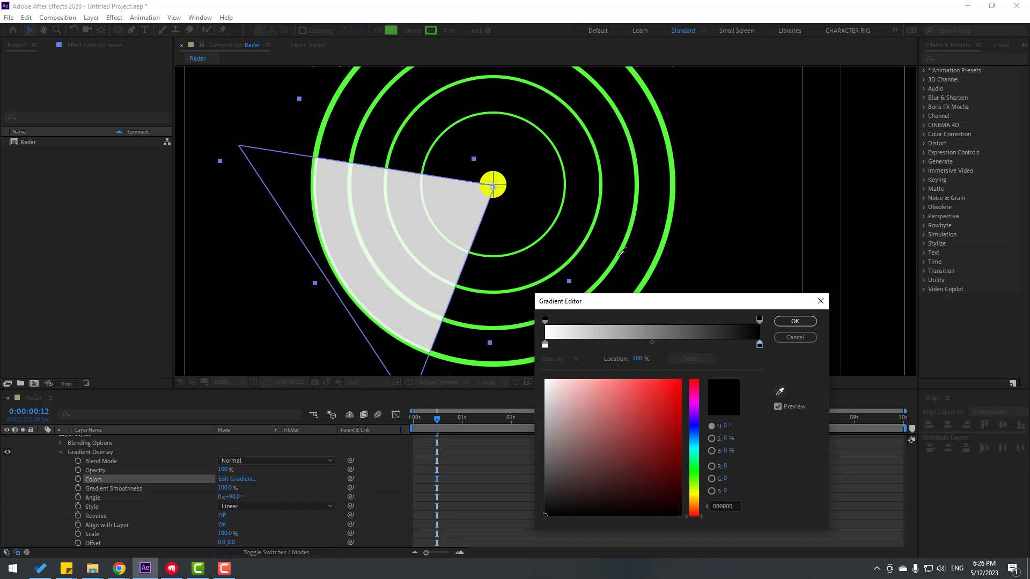
{"action": "left_click", "coordinate": [670, 231]}
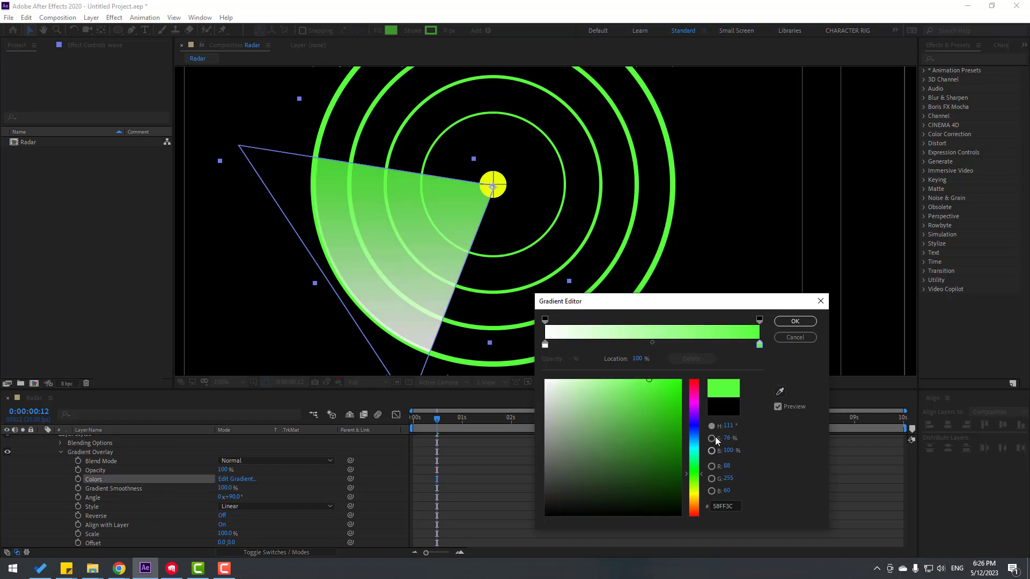
- Make the gradient's left stop pure black for a black-to-green fade
{"action": "left_click", "coordinate": [547, 345]}
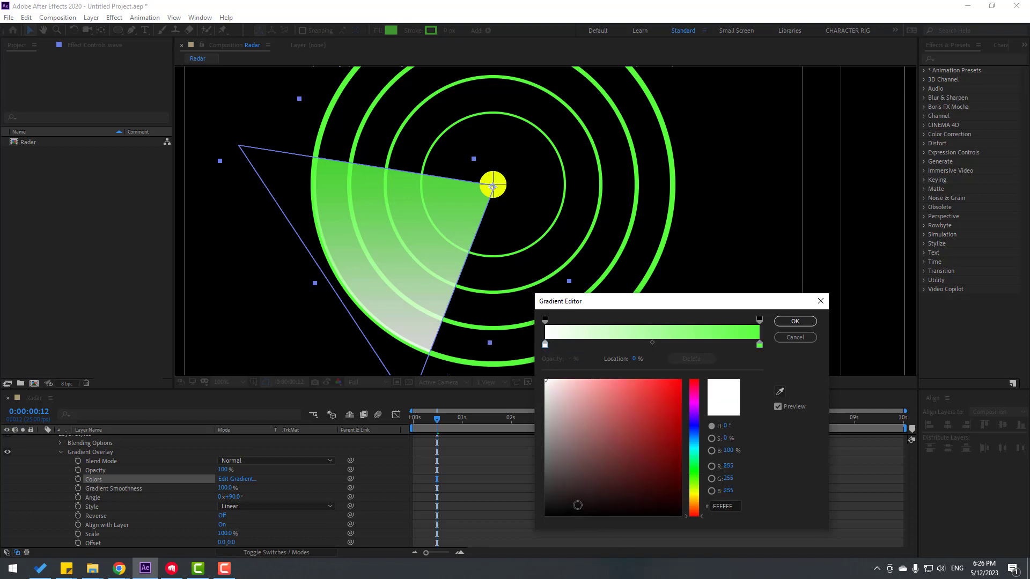
{"action": "left_click", "coordinate": [577, 505]}
{"action": "left_click_drag", "start_coordinate": [694, 512], "coordinate": [695, 423]}
{"action": "left_click", "coordinate": [656, 494]}
{"action": "left_click", "coordinate": [680, 501]}
{"action": "left_click_drag", "start_coordinate": [673, 468], "coordinate": [701, 516]}
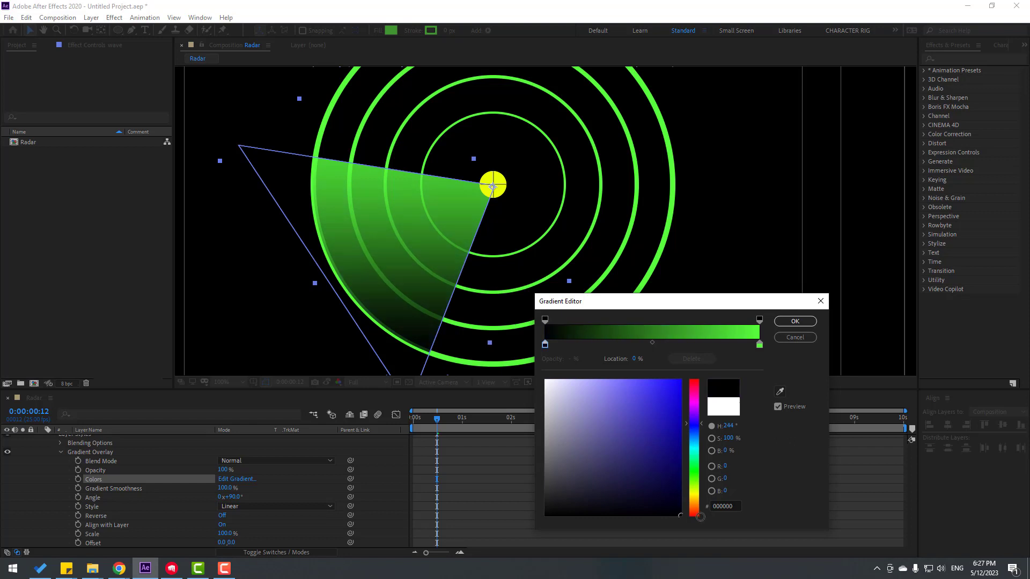
{"action": "left_click", "coordinate": [783, 325]}
- Preview the rotating gradient sweep and return to the first frame
{"action": "scroll", "coordinate": [37, 451], "scroll_direction": "up", "scroll_amount": 3}
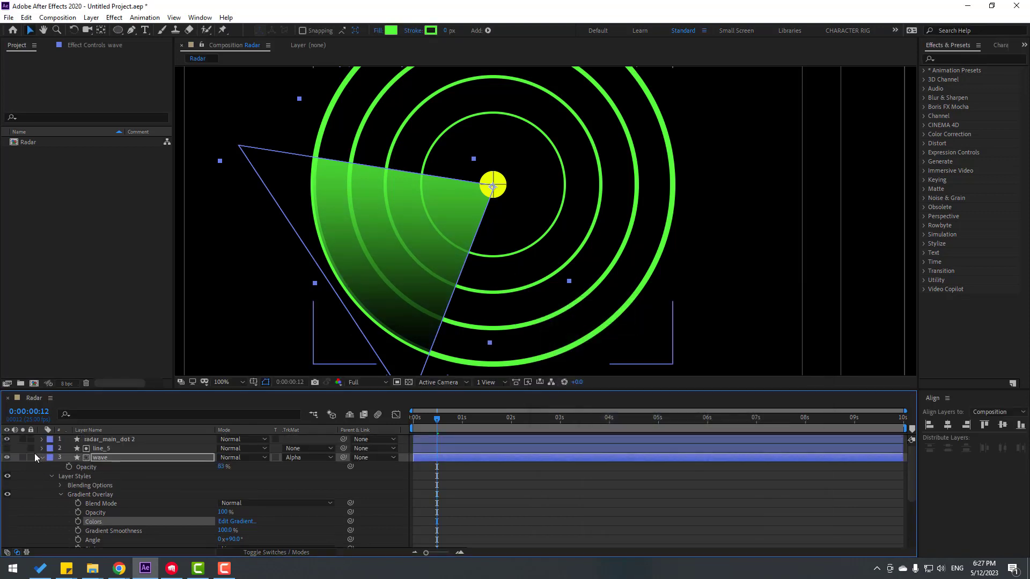
{"action": "left_click", "coordinate": [41, 458]}
{"action": "key", "text": "comma"}
{"action": "key", "text": "space"}
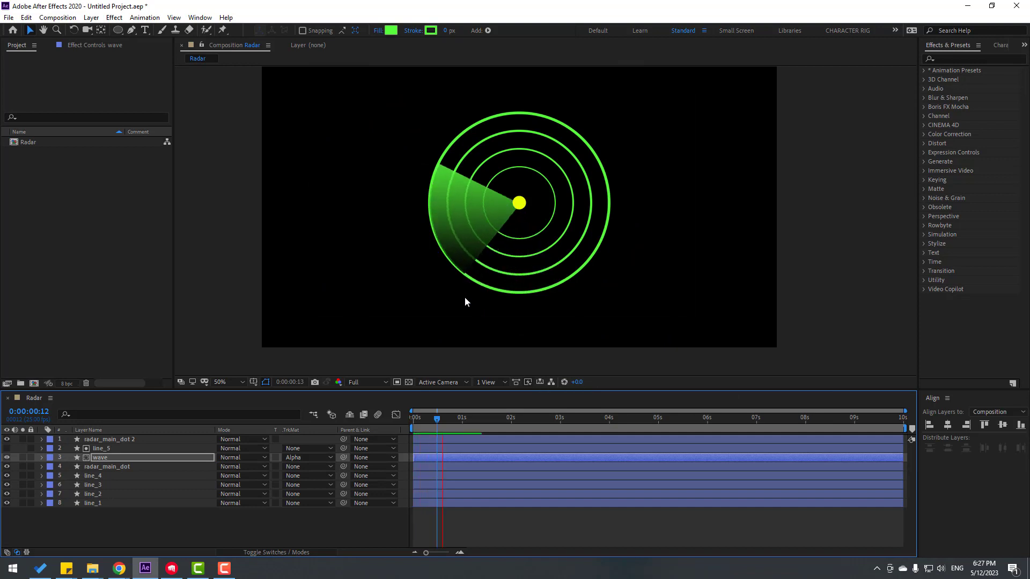
{"action": "key", "text": "space"}
{"action": "key", "text": "Home"}
{"action": "left_click", "coordinate": [135, 523]}
- Create a dark solid named BG and move it below line_1 at the bottom of the stack
{"action": "right_click", "coordinate": [135, 522]}
{"action": "mouse_move", "coordinate": [207, 412]}
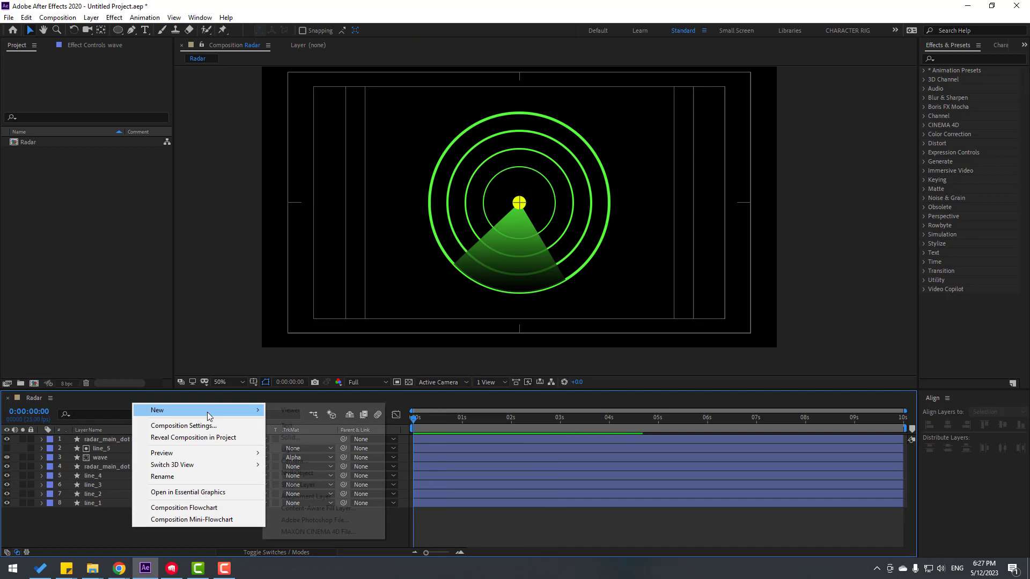
{"action": "left_click", "coordinate": [311, 436]}
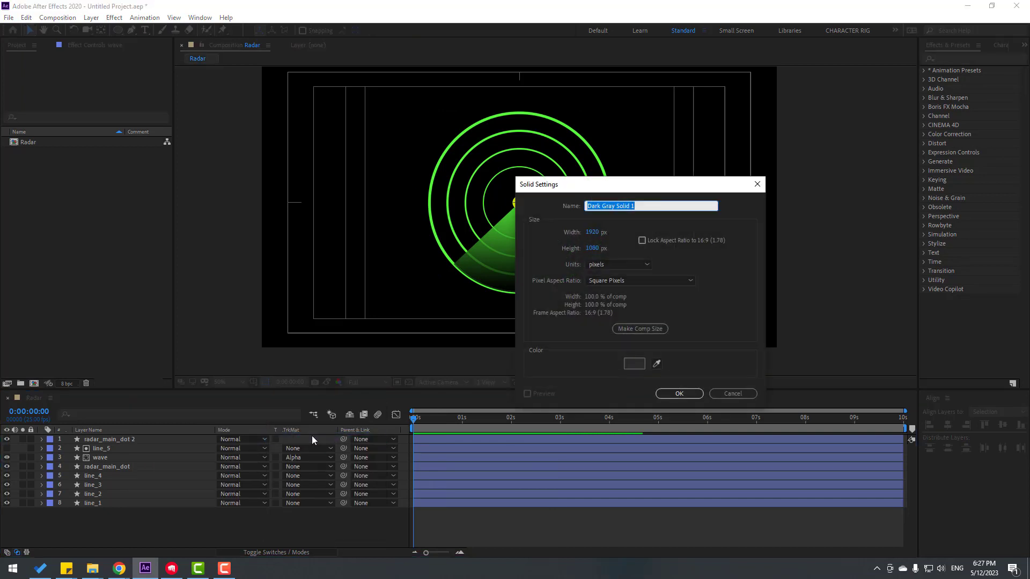
{"action": "type", "text": "BG"}
{"action": "left_click", "coordinate": [634, 365]}
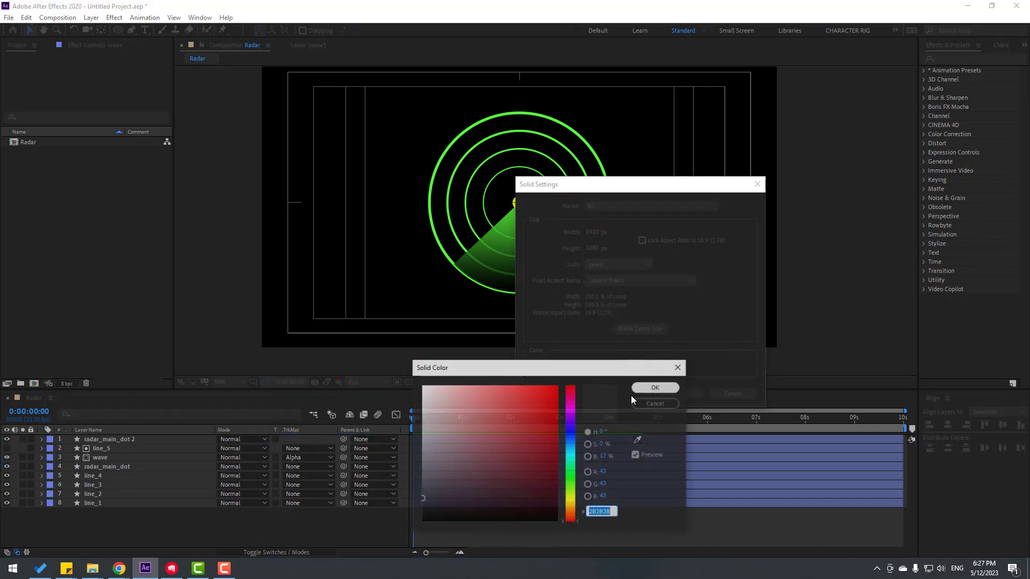
{"action": "left_click", "coordinate": [638, 388]}
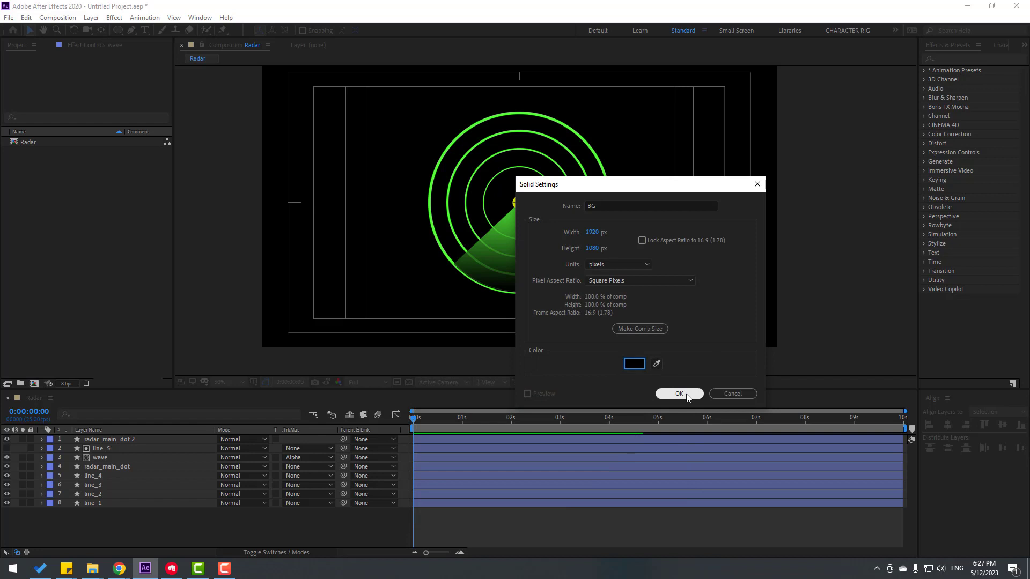
{"action": "left_click", "coordinate": [684, 393]}
{"action": "left_click_drag", "start_coordinate": [108, 441], "coordinate": [126, 520]}
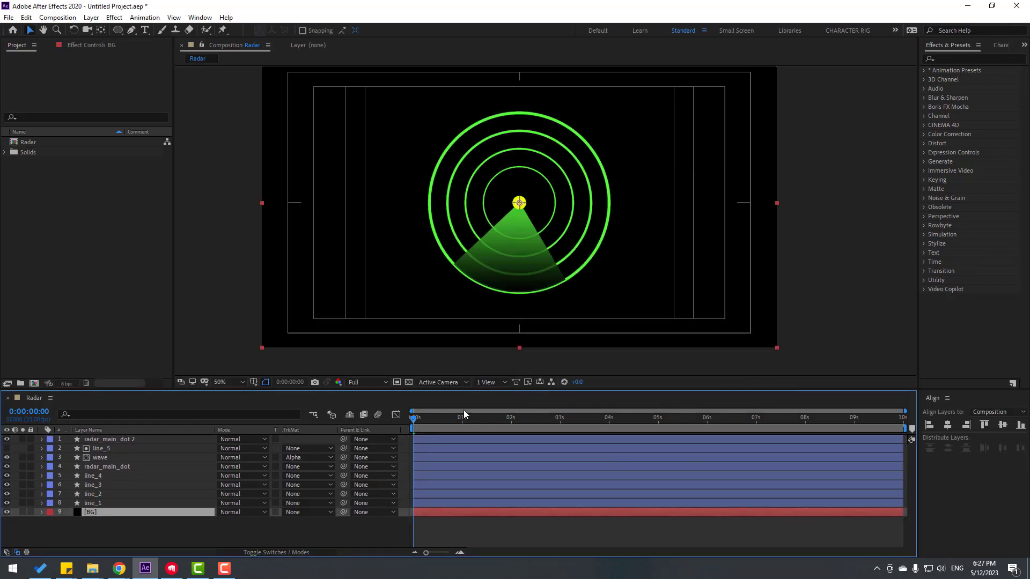
- Apply Gradient Ramp to BG and set its start colour to near-black navy 00101D
{"action": "left_click", "coordinate": [948, 60]}
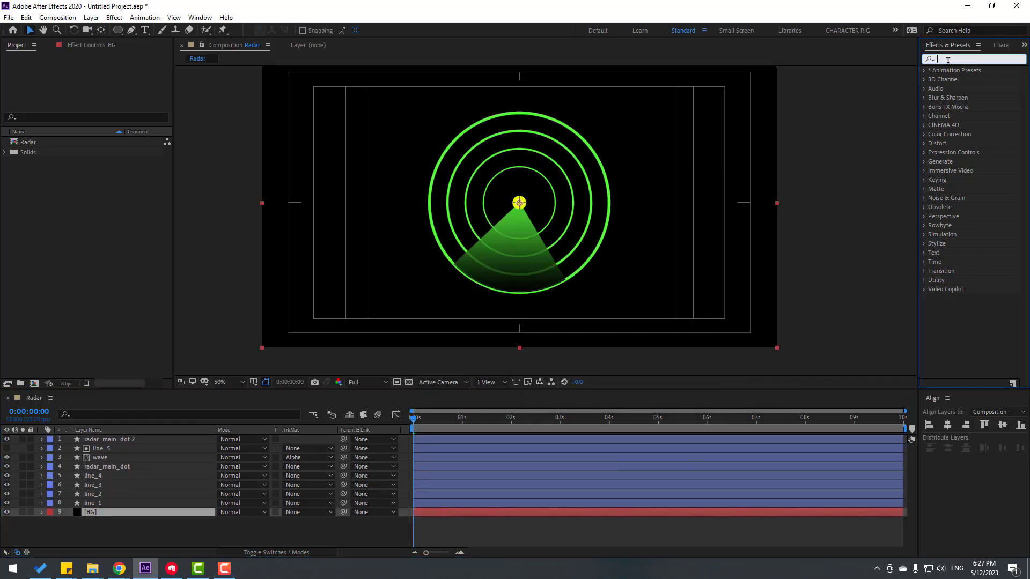
{"action": "type", "text": "gradi"}
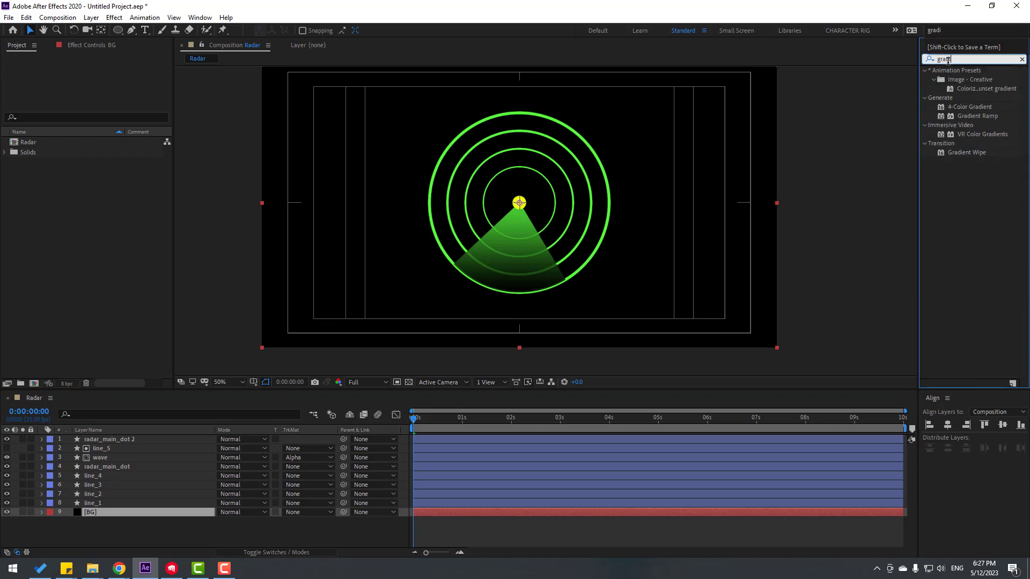
{"action": "left_click_drag", "start_coordinate": [975, 120], "coordinate": [94, 514]}
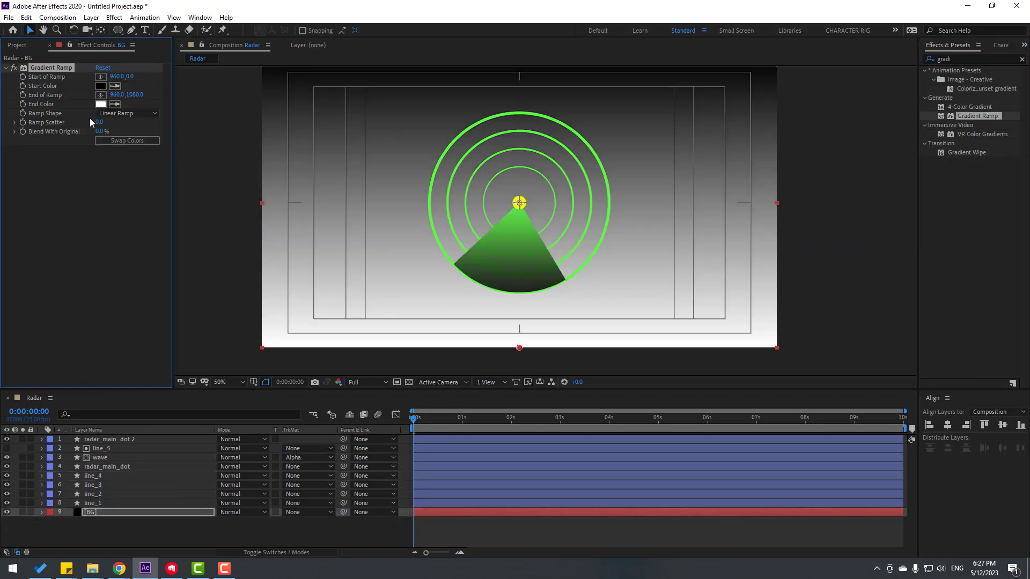
{"action": "left_click", "coordinate": [100, 87]}
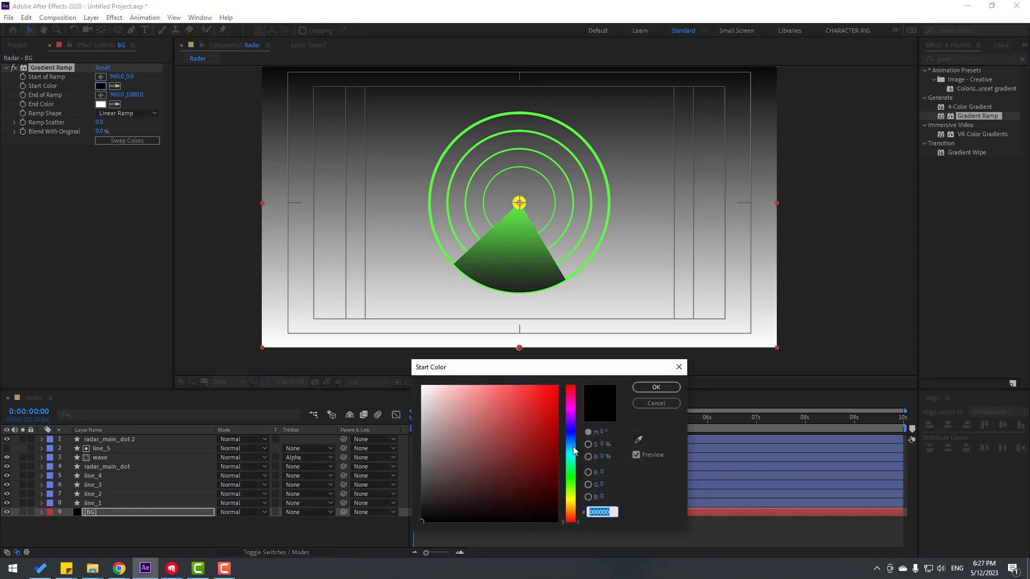
{"action": "left_click_drag", "start_coordinate": [574, 450], "coordinate": [573, 438]}
{"action": "left_click_drag", "start_coordinate": [513, 486], "coordinate": [557, 492]}
{"action": "left_click_drag", "start_coordinate": [571, 436], "coordinate": [571, 442]}
{"action": "left_click_drag", "start_coordinate": [520, 477], "coordinate": [558, 506]}
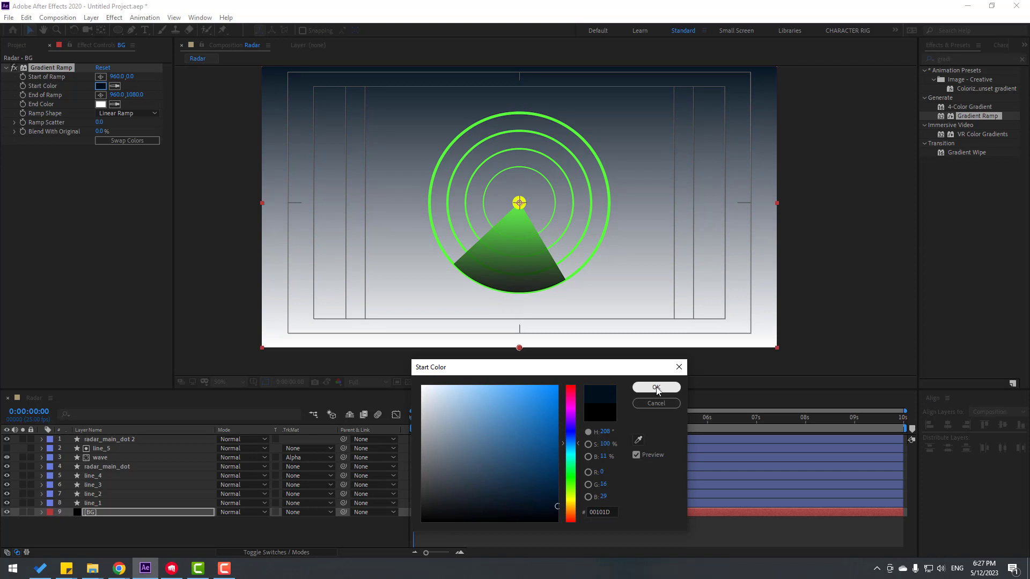
{"action": "left_click", "coordinate": [656, 388]}
- Set the Gradient Ramp's end colour to dark blue 001D44
{"action": "left_click", "coordinate": [100, 104]}
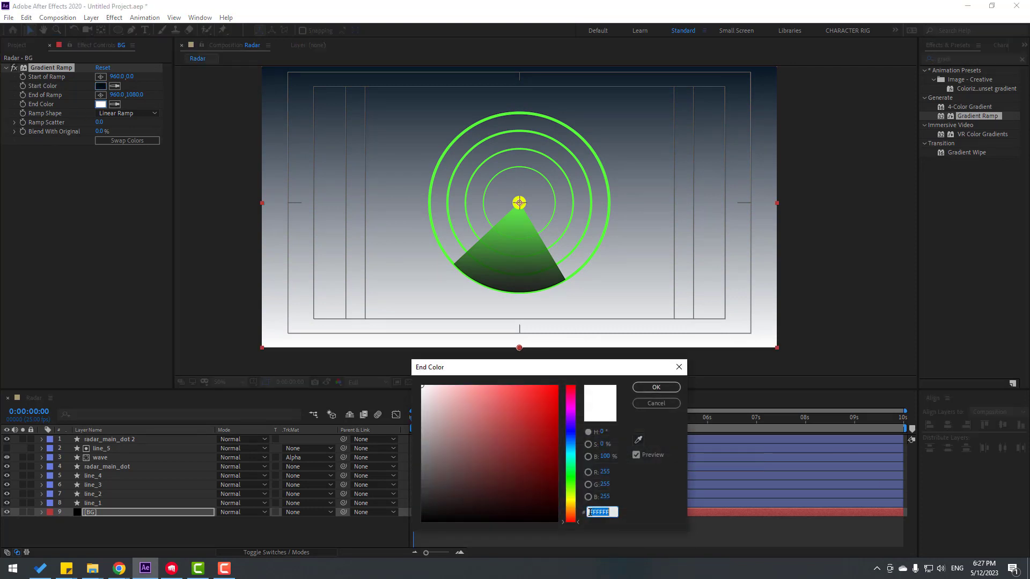
{"action": "left_click_drag", "start_coordinate": [574, 451], "coordinate": [572, 441]}
{"action": "mouse_move", "coordinate": [529, 485]}
{"action": "left_mouse_down"}
{"action": "mouse_move", "coordinate": [558, 504]}
{"action": "mouse_move", "coordinate": [567, 485]}
{"action": "left_mouse_up"}
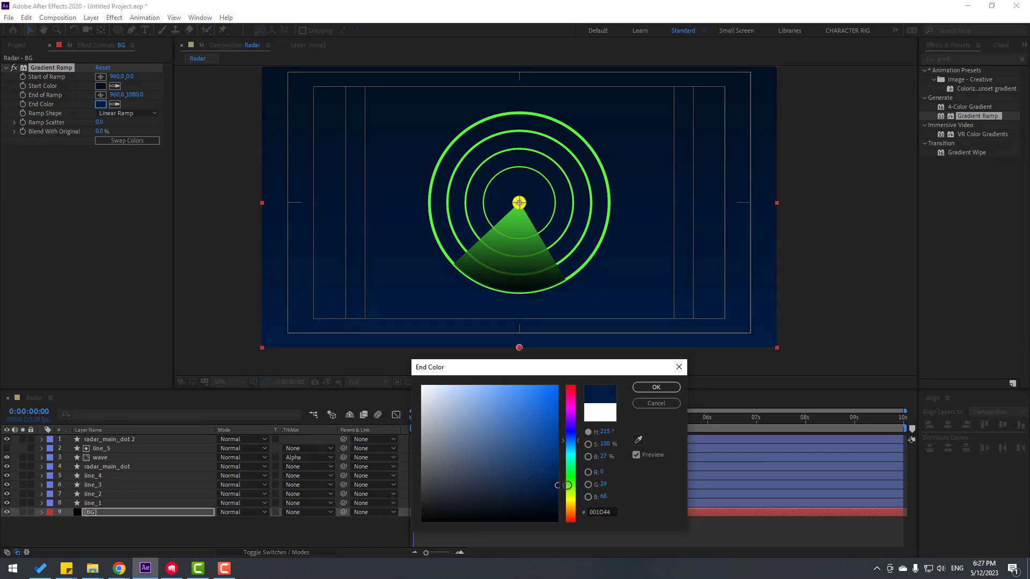
{"action": "left_click", "coordinate": [656, 387]}
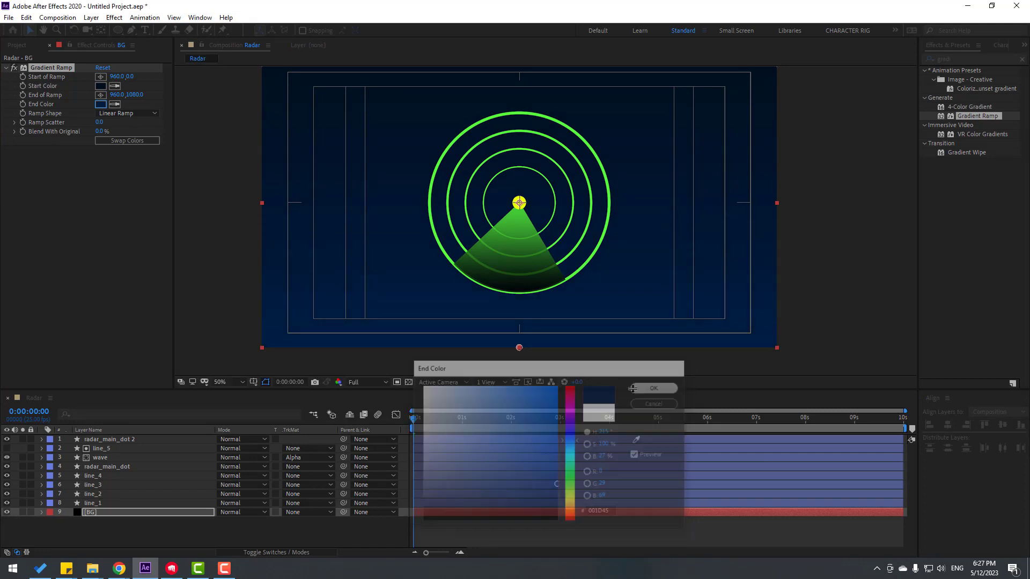
- Switch the ramp to Radial Ramp, swap its colours, and nudge the End of Ramp point lower
{"action": "left_click", "coordinate": [125, 113]}
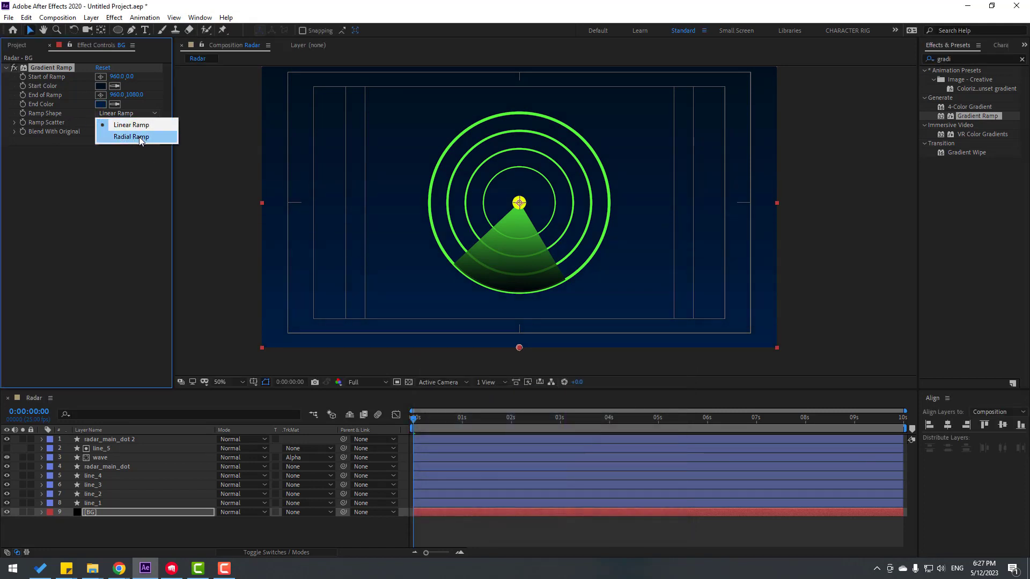
{"action": "left_click", "coordinate": [131, 136]}
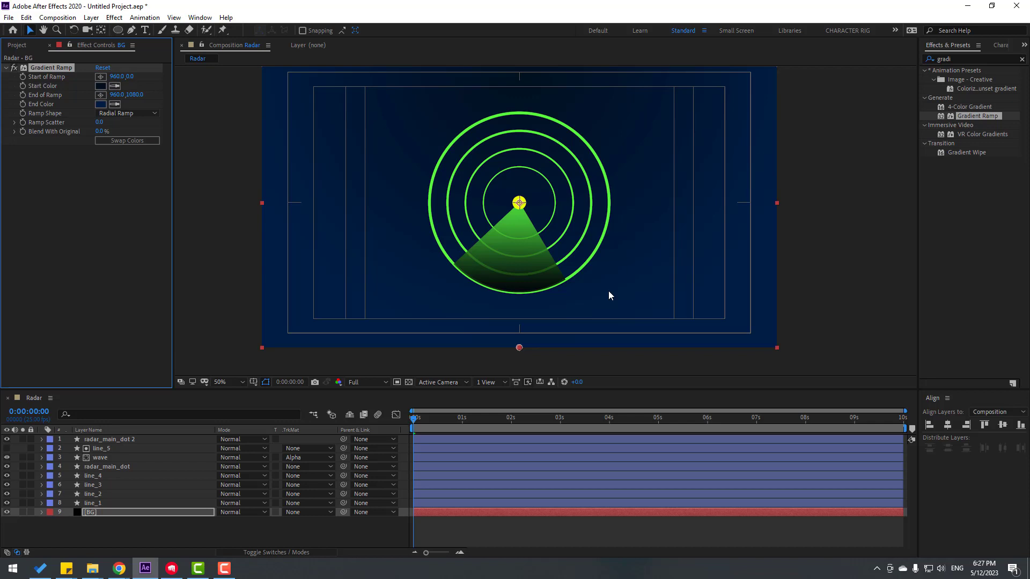
{"action": "left_click", "coordinate": [132, 143]}
{"action": "left_click_drag", "start_coordinate": [520, 348], "coordinate": [519, 364]}
{"action": "scroll", "coordinate": [536, 133], "scroll_direction": "down", "scroll_amount": 4}
{"action": "scroll", "coordinate": [549, 179], "scroll_direction": "up", "scroll_amount": 2}
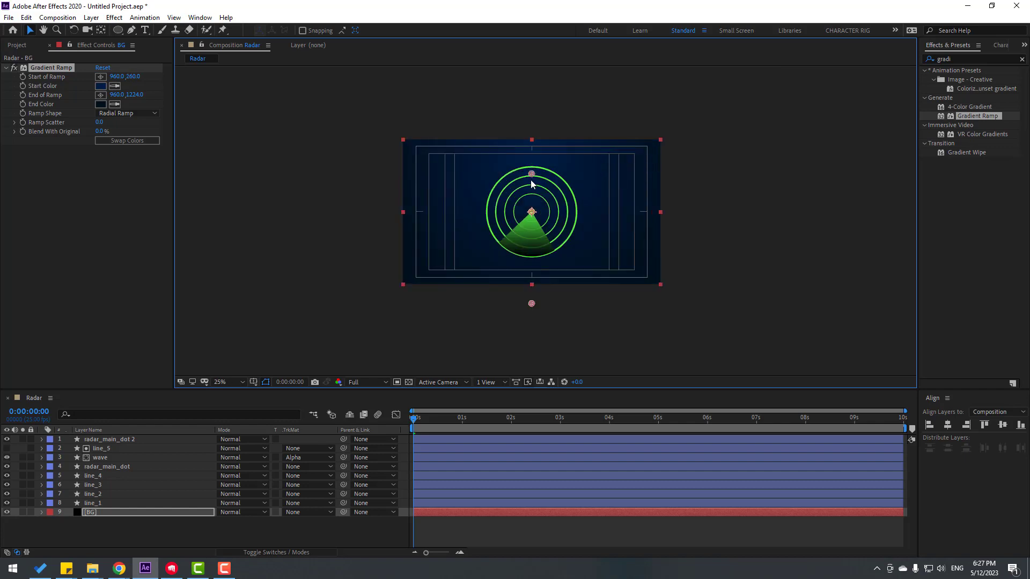
{"action": "scroll", "coordinate": [554, 244], "scroll_direction": "up", "scroll_amount": 2}
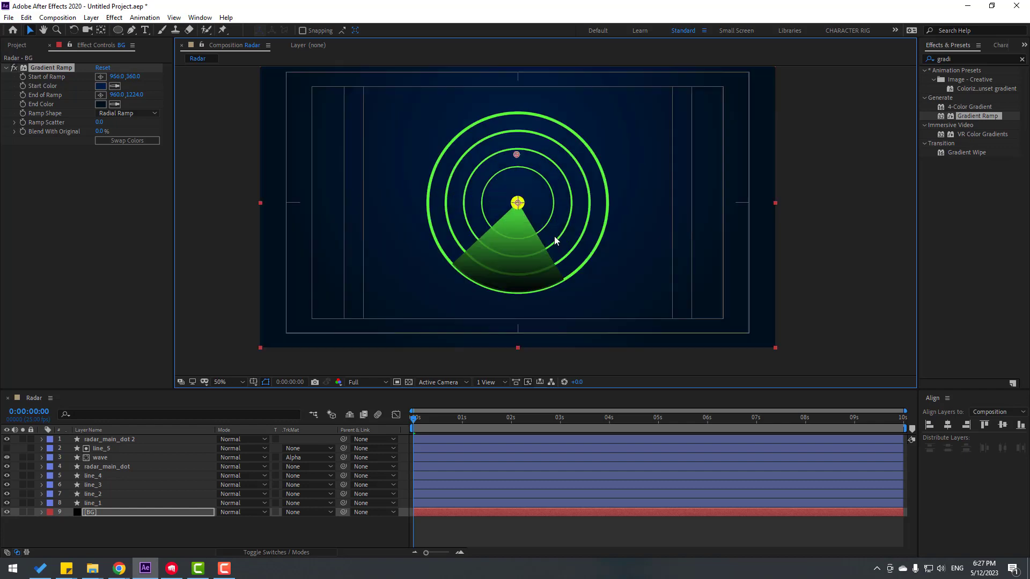
- Hide the title/action safe guides and brighten the ramp's start colour to 002A63
{"action": "left_click", "coordinate": [253, 382]}
{"action": "left_click", "coordinate": [311, 399]}
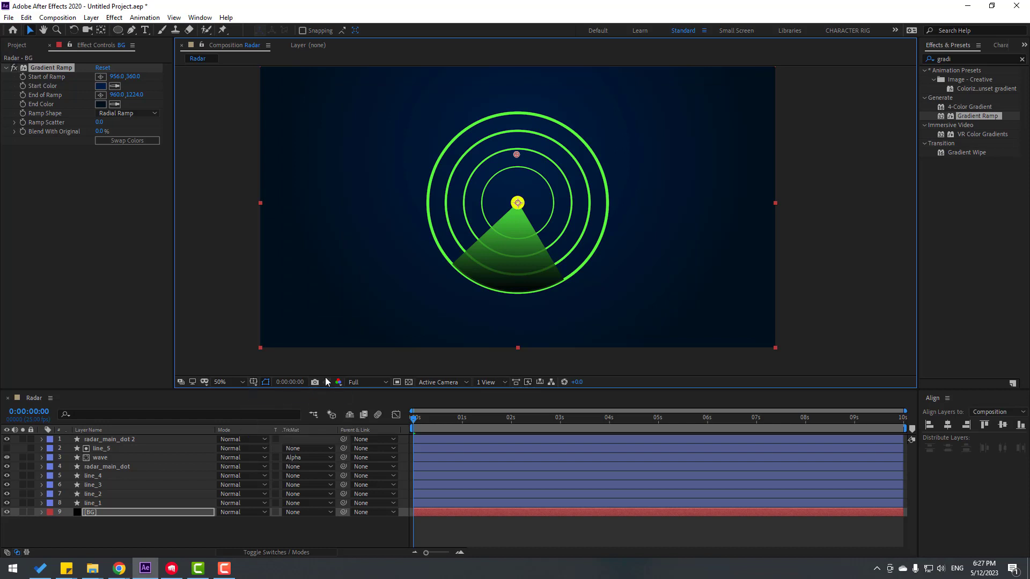
{"action": "left_click", "coordinate": [100, 86]}
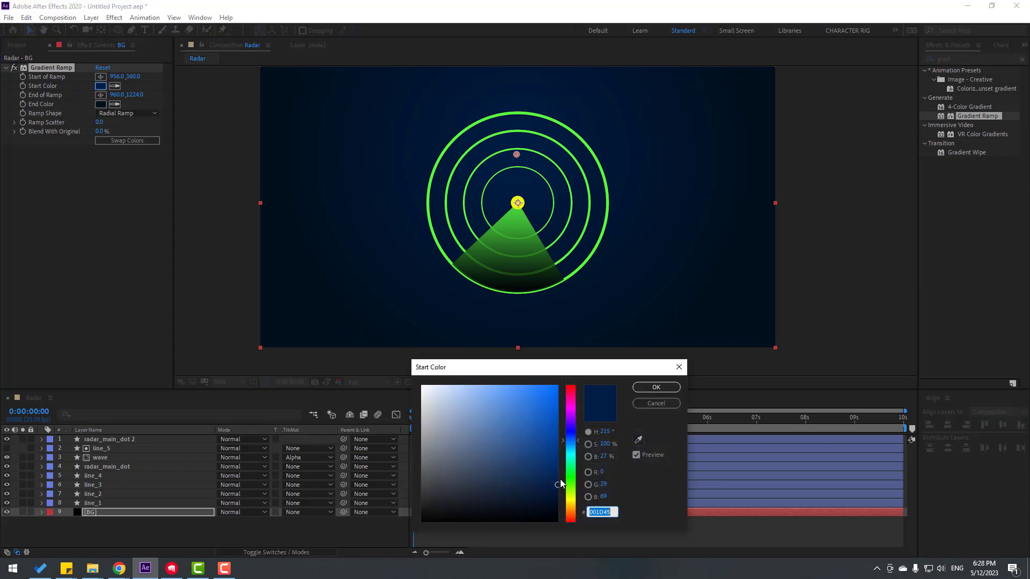
{"action": "left_click_drag", "start_coordinate": [555, 485], "coordinate": [570, 464]}
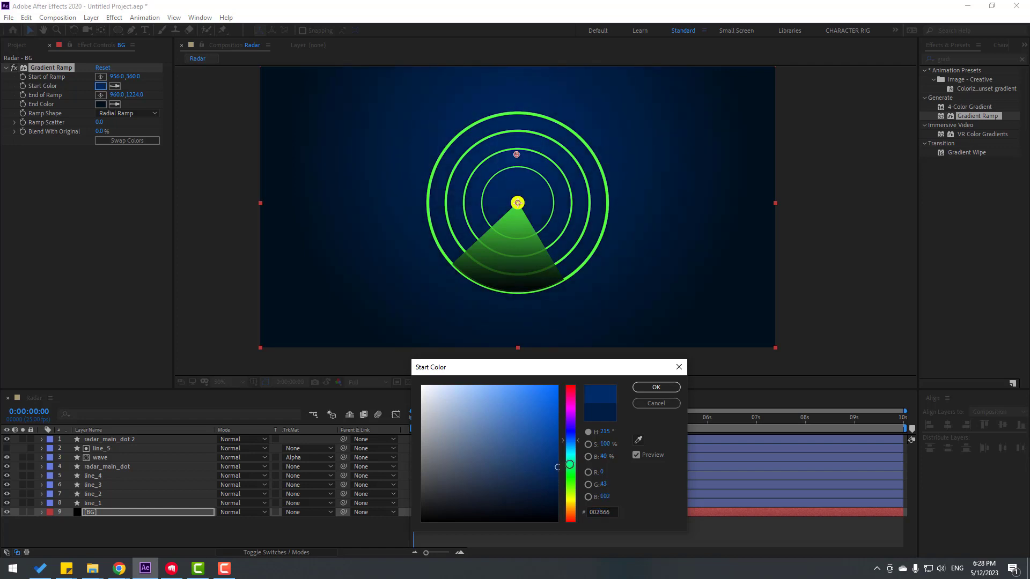
{"action": "left_click", "coordinate": [643, 387]}
{"action": "key", "text": "space"}
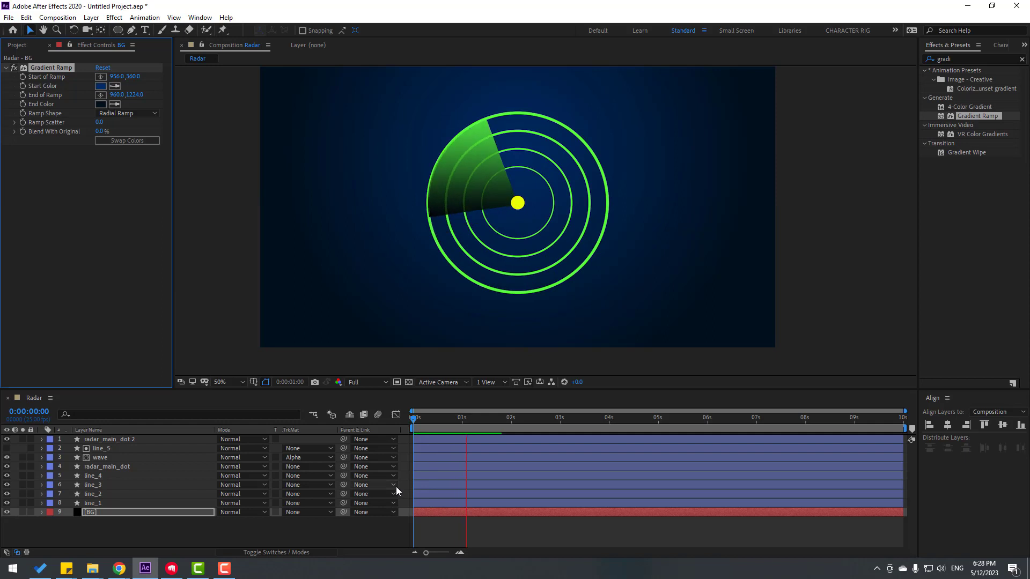
- Duplicate BG, delete the copy's Gradient Ramp, and apply the Grid effect to it
{"action": "key", "text": "space"}
{"action": "left_click", "coordinate": [84, 514]}
{"action": "key", "text": "ctrl+d"}
{"action": "left_click", "coordinate": [50, 65]}
{"action": "key", "text": "Delete"}
{"action": "left_click", "coordinate": [961, 60]}
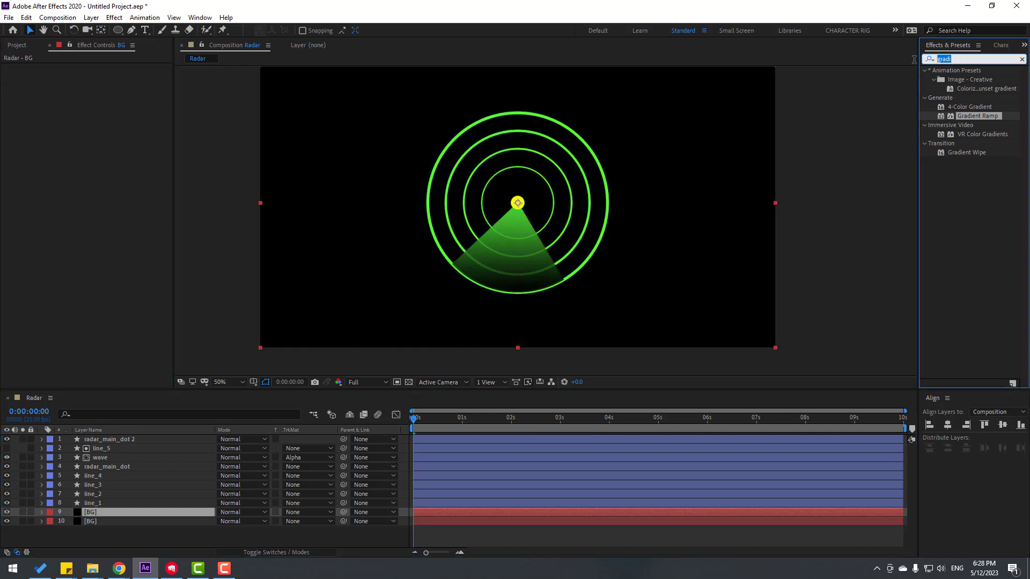
{"action": "type", "text": "grid"}
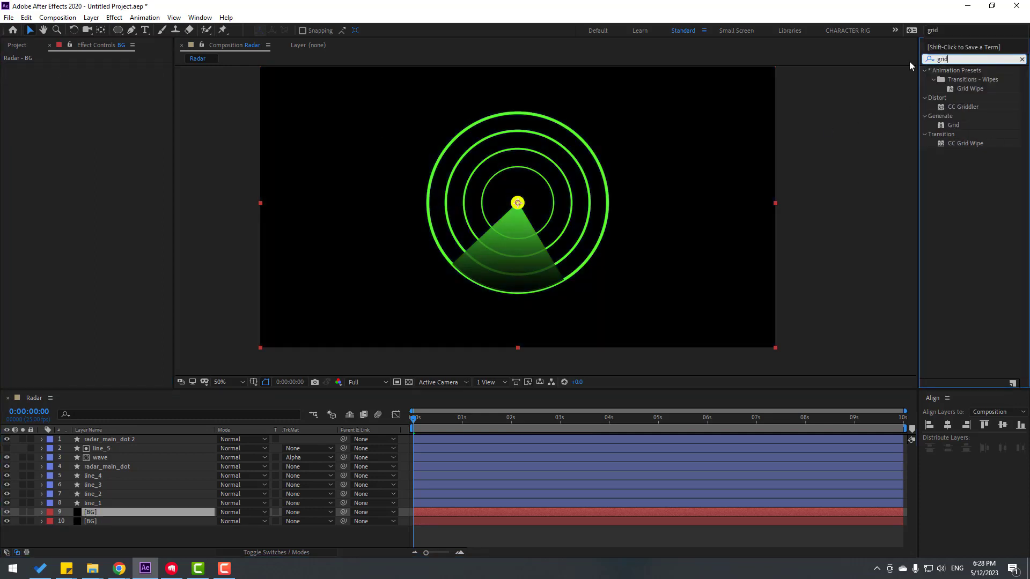
{"action": "left_click_drag", "start_coordinate": [942, 123], "coordinate": [90, 524]}
- Rename the copy BG_grid and set Grid to Width Slider, width 58.4, opacity 5%
{"action": "left_click", "coordinate": [102, 513]}
{"action": "key", "text": "Return"}
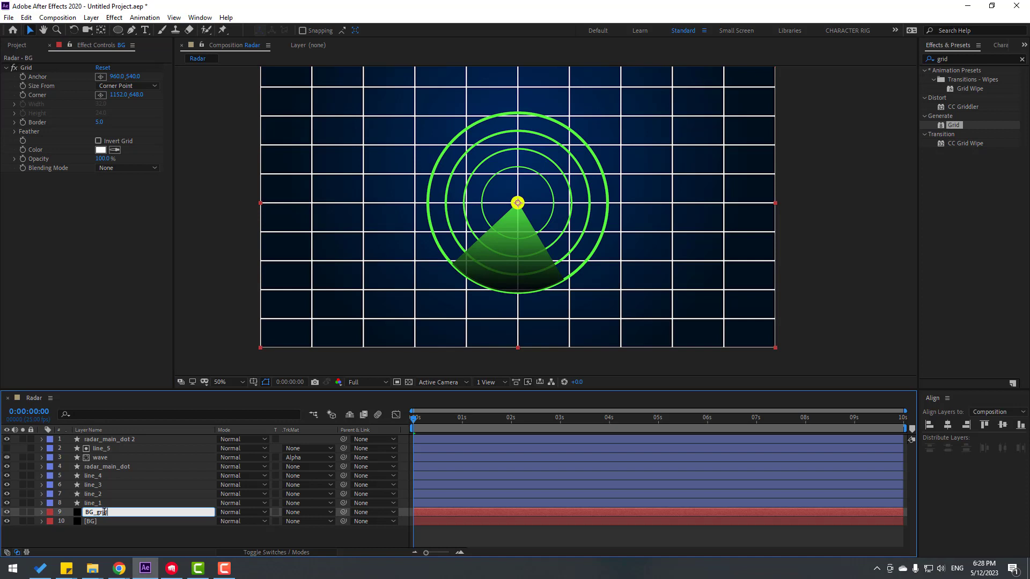
{"action": "key", "text": "Return"}
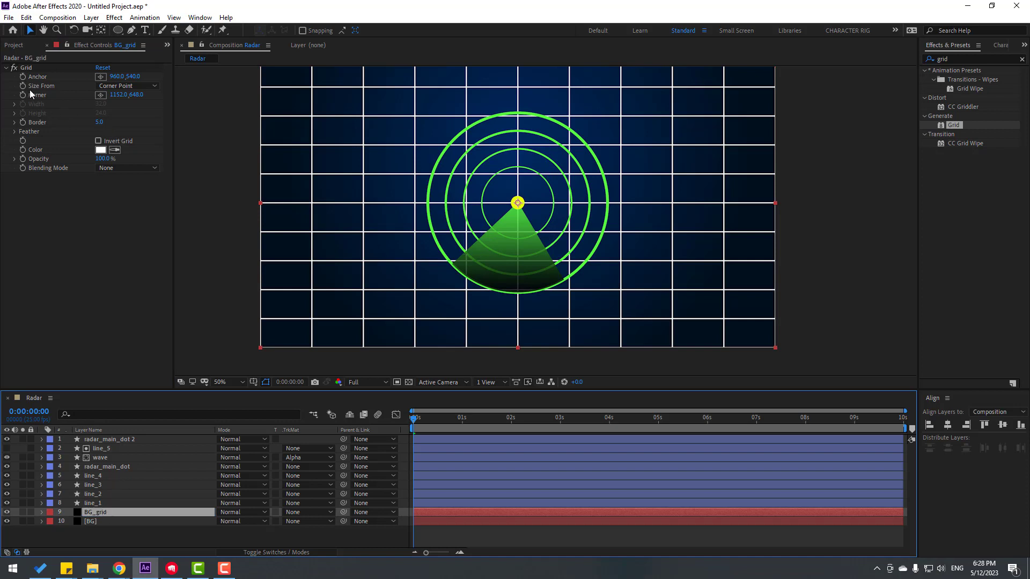
{"action": "left_click", "coordinate": [119, 86]}
{"action": "left_click", "coordinate": [130, 110]}
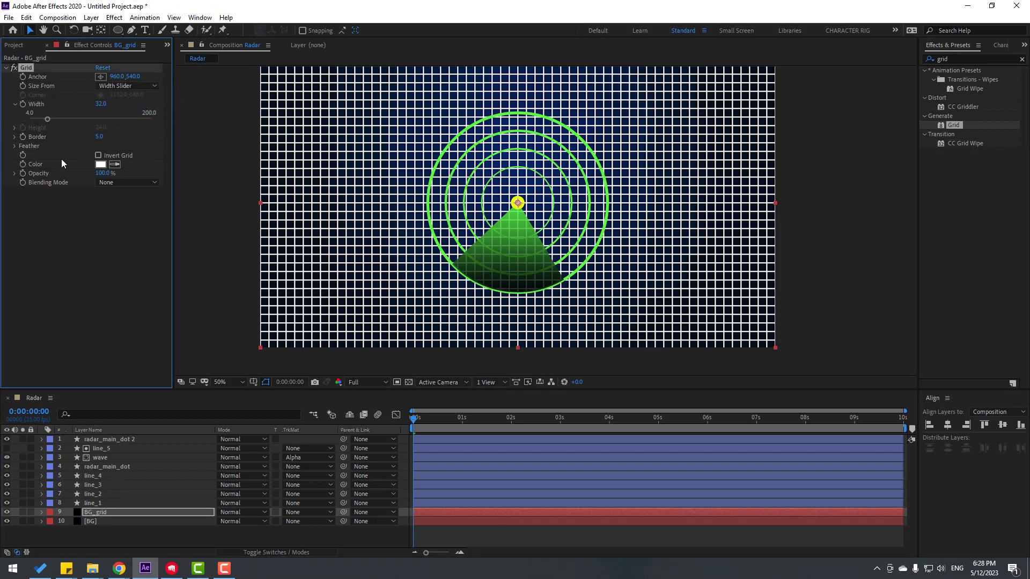
{"action": "left_click_drag", "start_coordinate": [46, 120], "coordinate": [65, 122]}
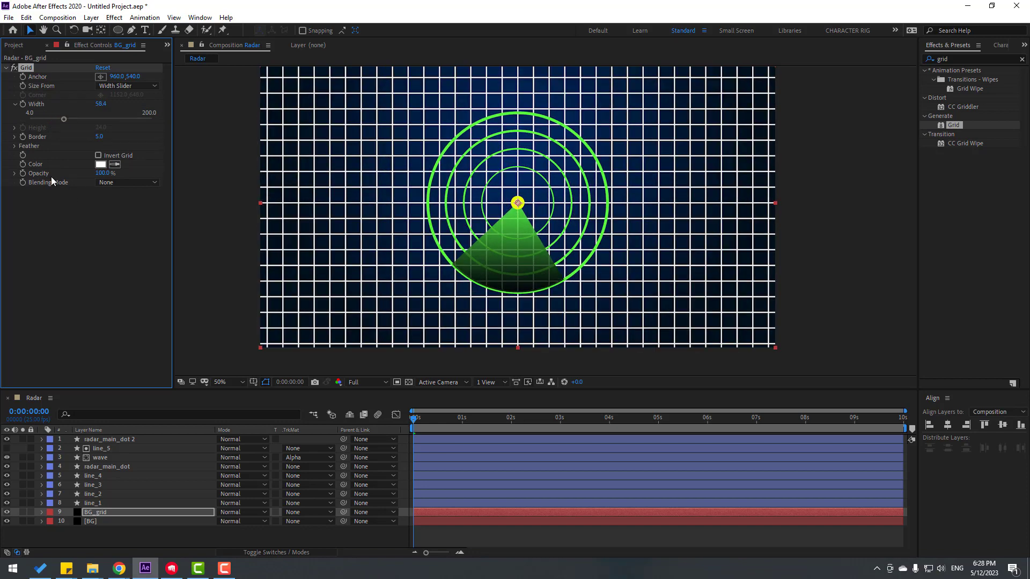
{"action": "left_click_drag", "start_coordinate": [102, 173], "coordinate": [55, 176]}
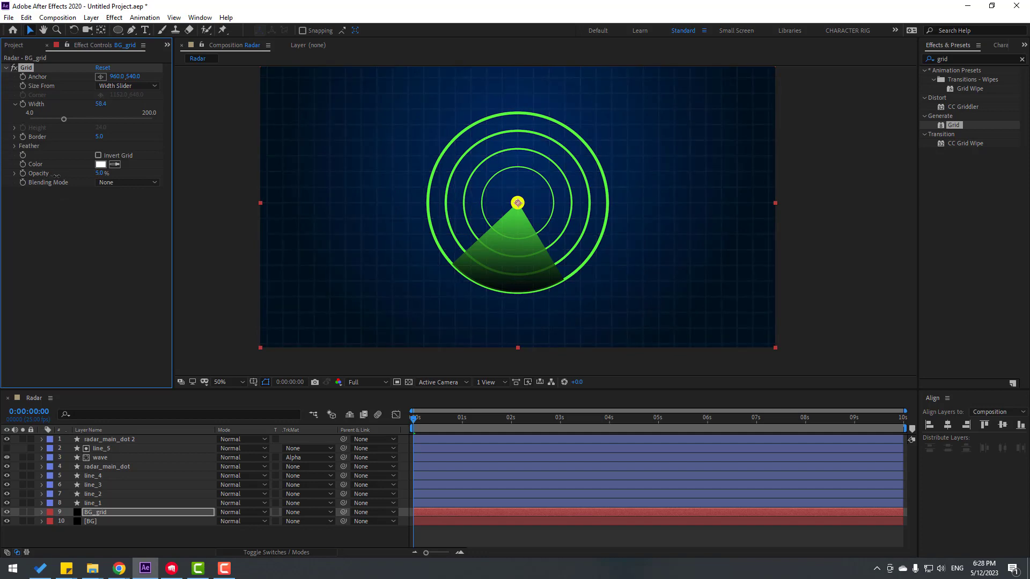
- Colour the grid lines cyan and preview the radar
{"action": "left_click", "coordinate": [100, 164]}
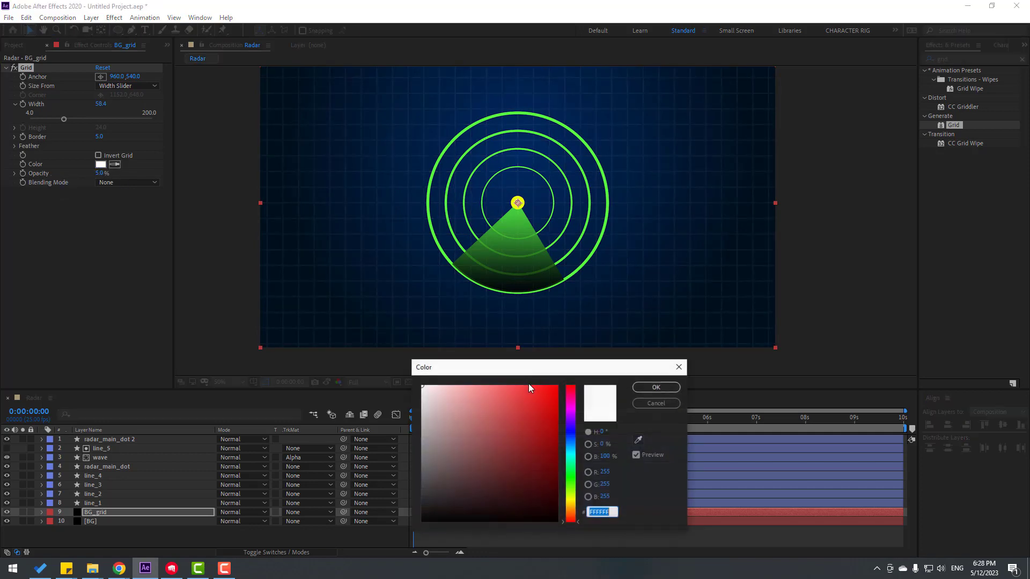
{"action": "left_click", "coordinate": [570, 450]}
{"action": "left_click", "coordinate": [540, 429]}
{"action": "left_click", "coordinate": [656, 387]}
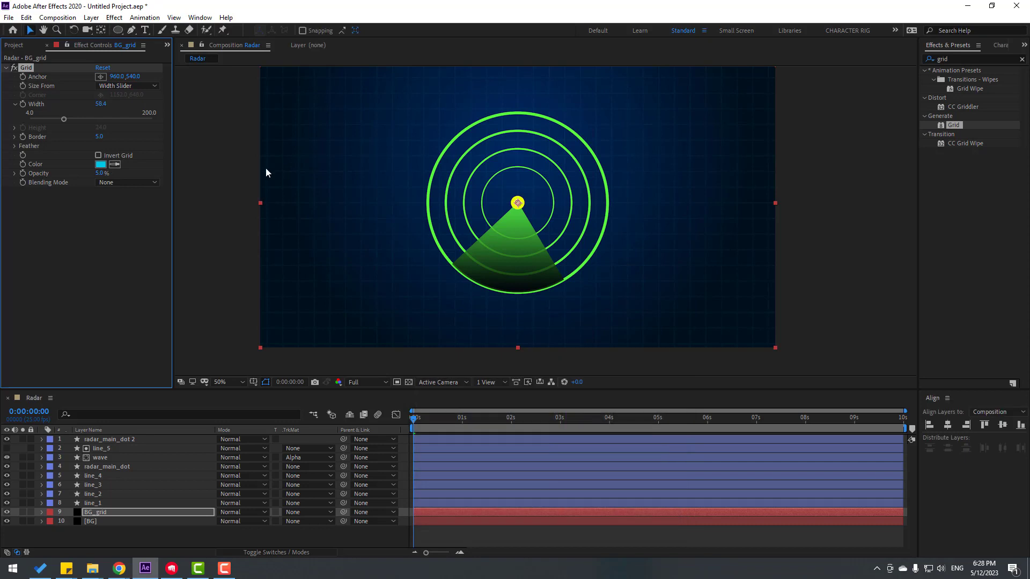
{"action": "left_click", "coordinate": [117, 224]}
{"action": "key", "text": "space"}
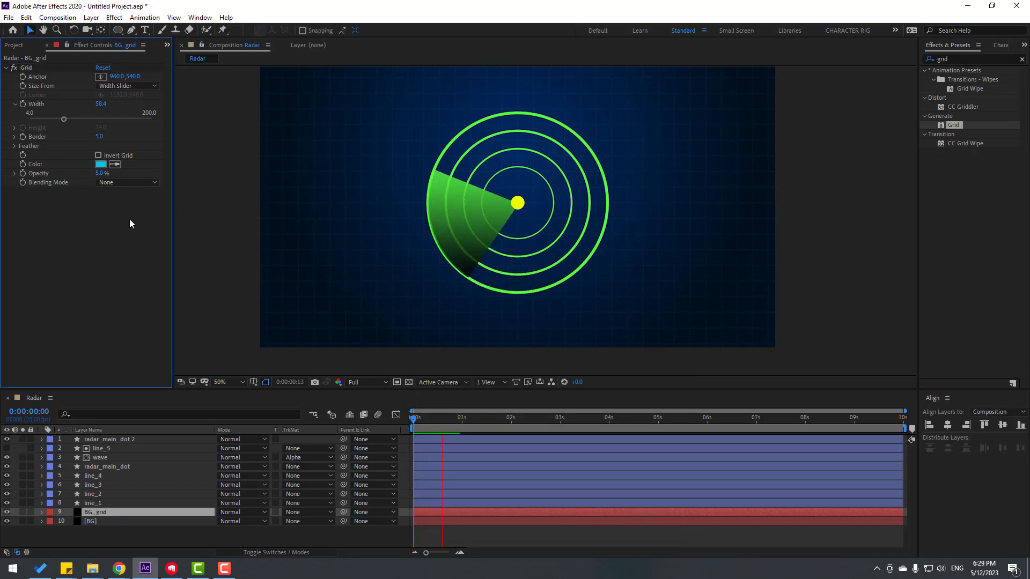
{"action": "key", "text": "space"}
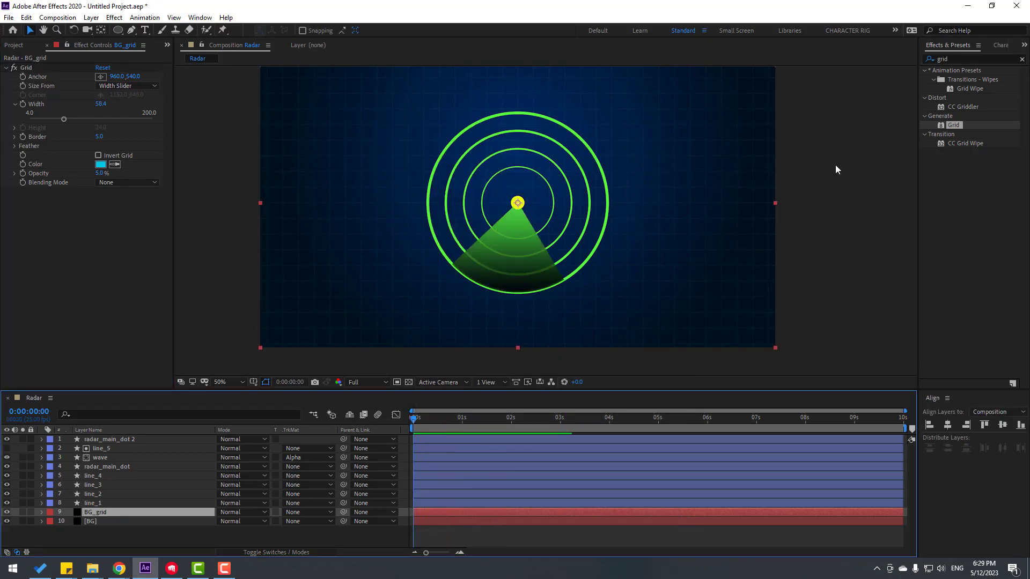
- Apply Glow to line_1 with glow radius 36.0 and threshold lowered to 36.5%
{"action": "left_click", "coordinate": [943, 59]}
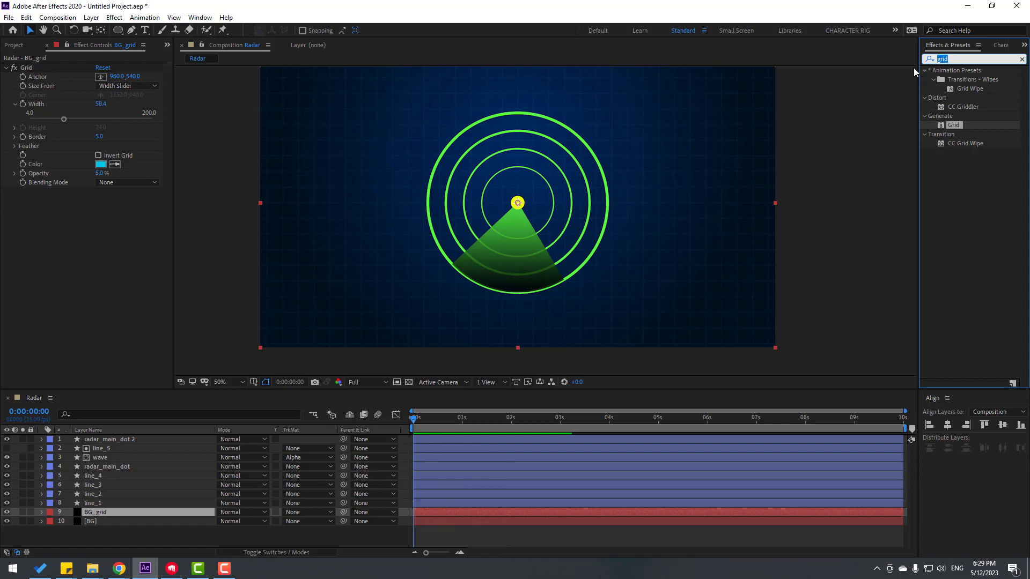
{"action": "type", "text": "glow"}
{"action": "left_click_drag", "start_coordinate": [963, 130], "coordinate": [97, 504]}
{"action": "scroll", "coordinate": [686, 223], "scroll_direction": "up", "scroll_amount": 4}
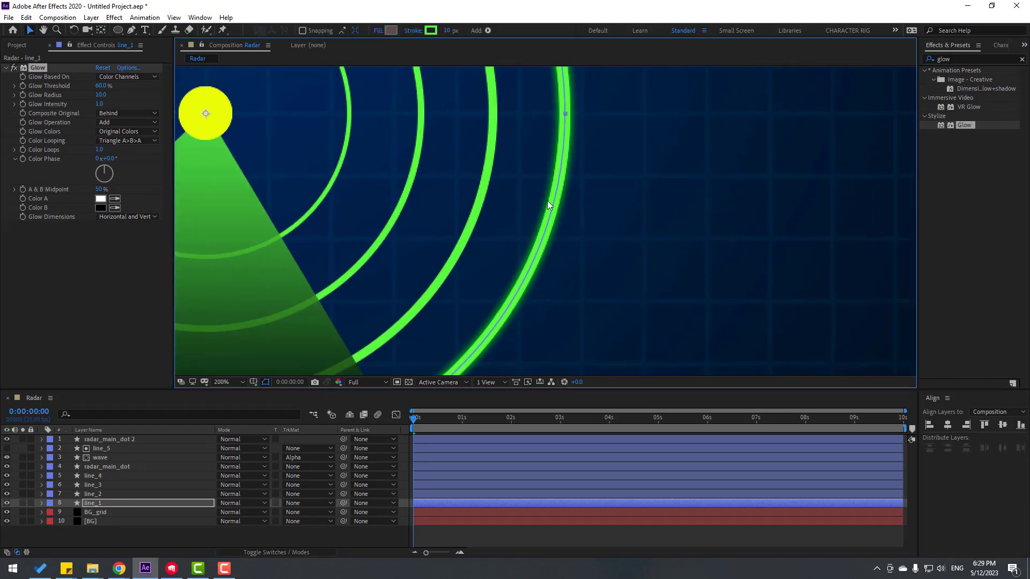
{"action": "left_click", "coordinate": [100, 95]}
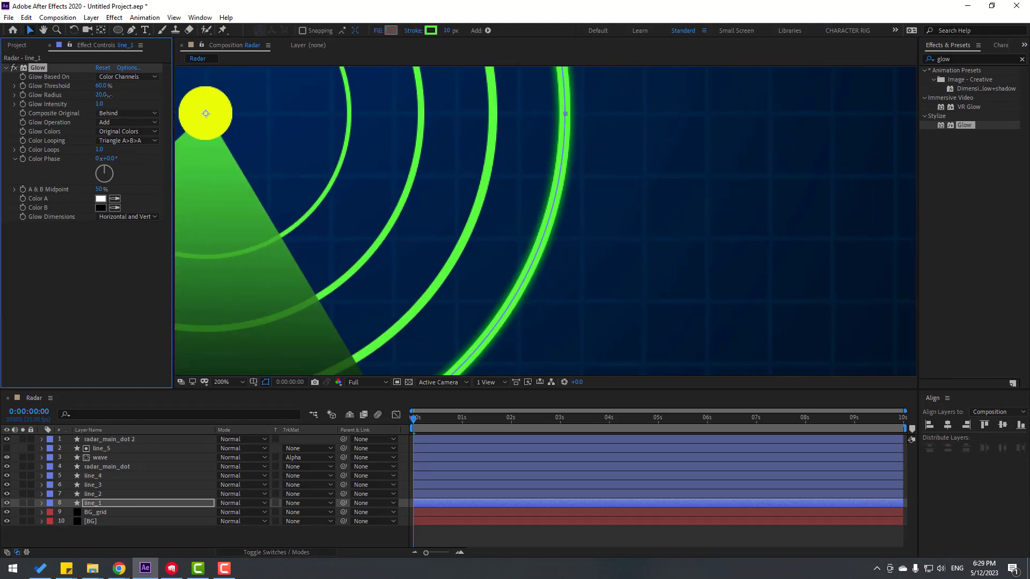
{"action": "type", "text": "30"}
{"action": "key", "text": "Return"}
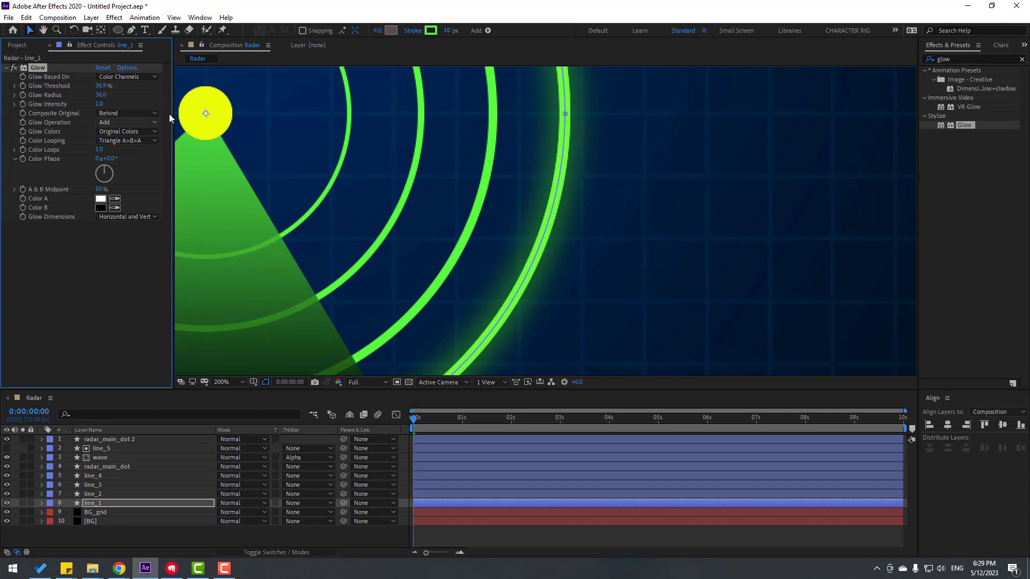
{"action": "left_click_drag", "start_coordinate": [100, 89], "coordinate": [96, 87]}
{"action": "scroll", "coordinate": [523, 194], "scroll_direction": "down", "scroll_amount": 4}
{"action": "scroll", "coordinate": [533, 237], "scroll_direction": "up", "scroll_amount": 2}
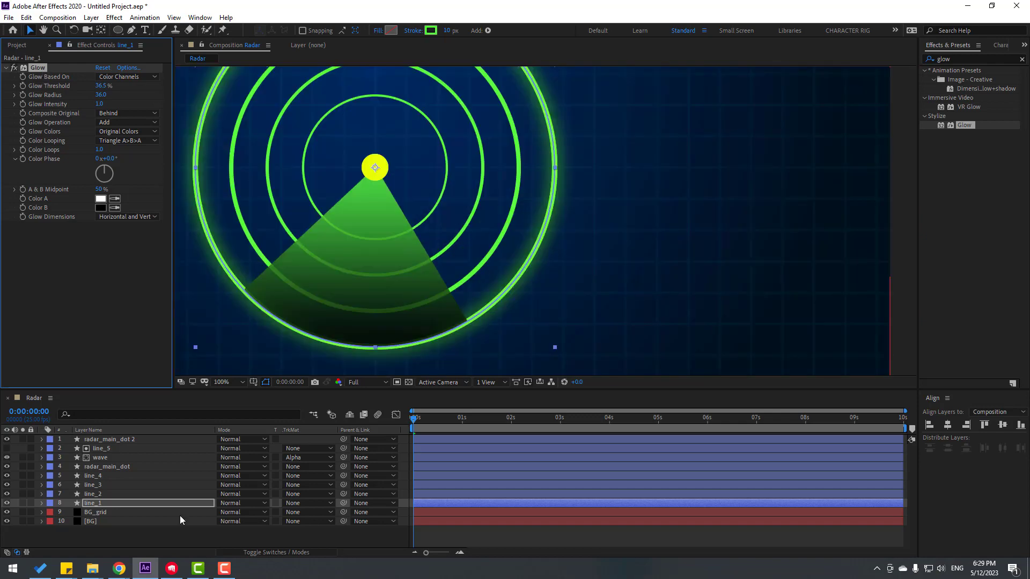
- Paste the copied Glow onto line_2, line_3, line_4, radar_main_dot and wave
{"action": "left_click", "coordinate": [96, 494]}
{"action": "key", "text": "ctrl+v"}
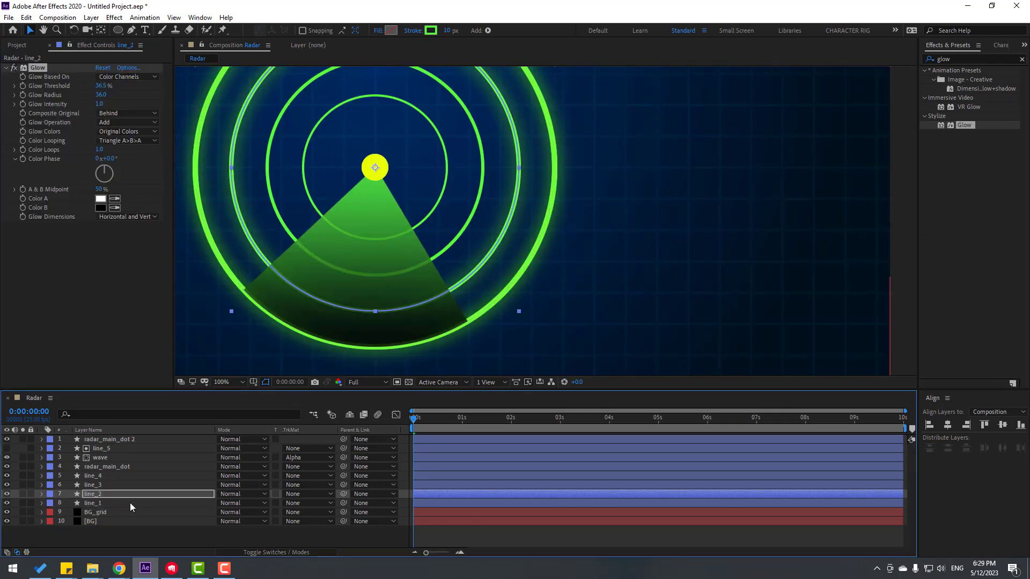
{"action": "left_click", "coordinate": [94, 486]}
{"action": "key", "text": "ctrl+v"}
{"action": "left_click", "coordinate": [100, 478]}
{"action": "key", "text": "ctrl+v"}
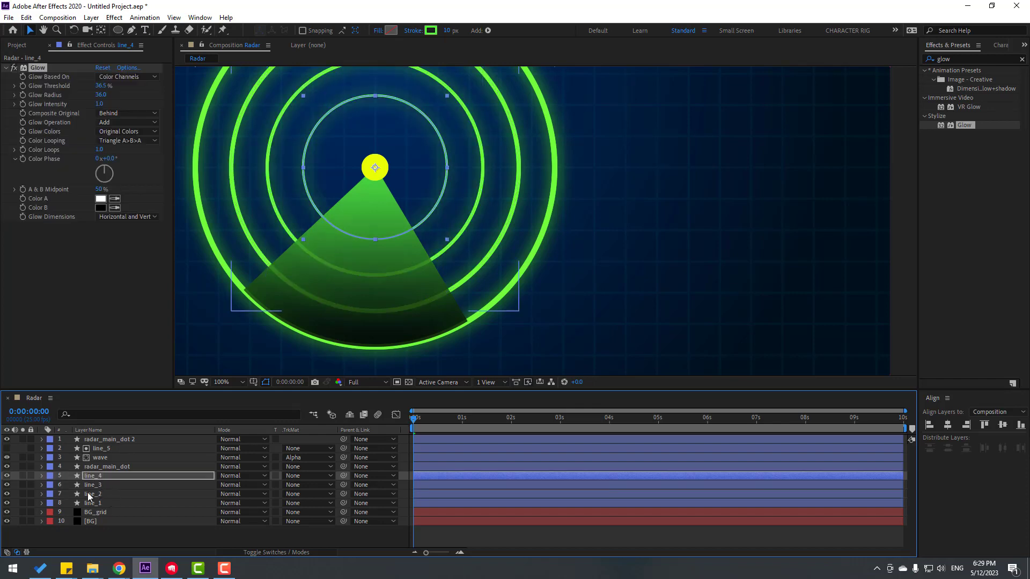
{"action": "left_click", "coordinate": [111, 468]}
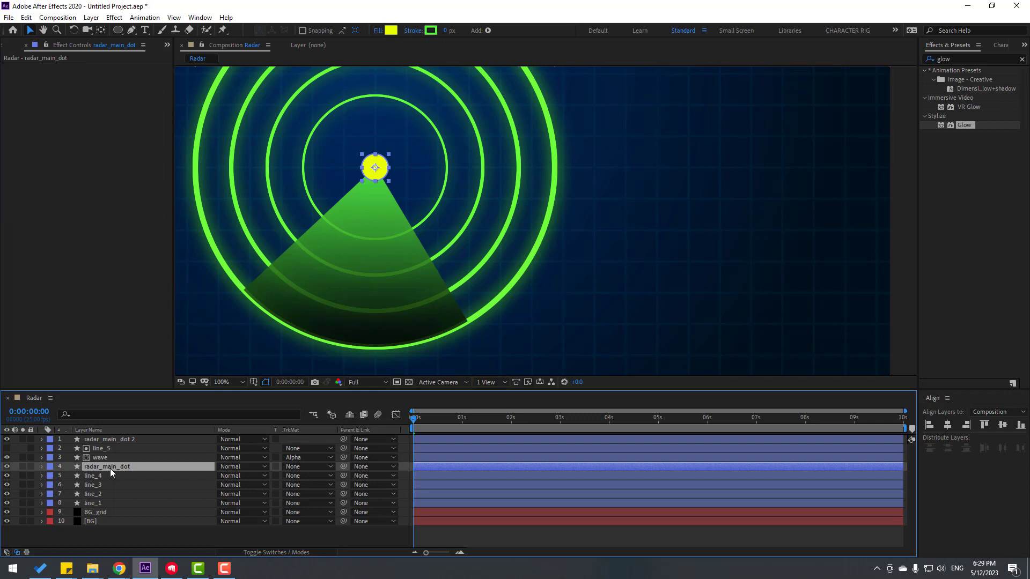
{"action": "key", "text": "ctrl+v"}
{"action": "left_click", "coordinate": [99, 459]}
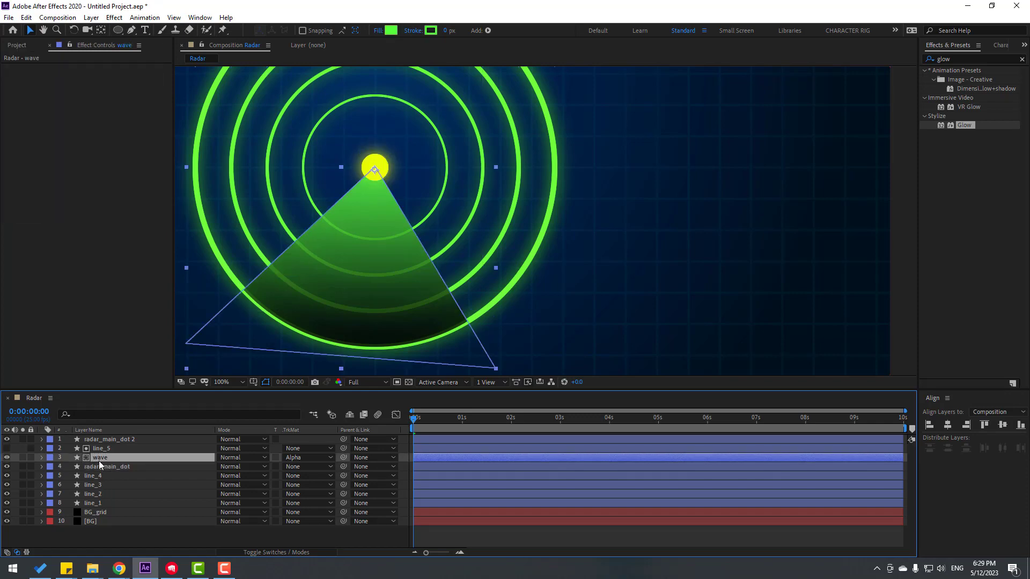
{"action": "key", "text": "ctrl+v"}
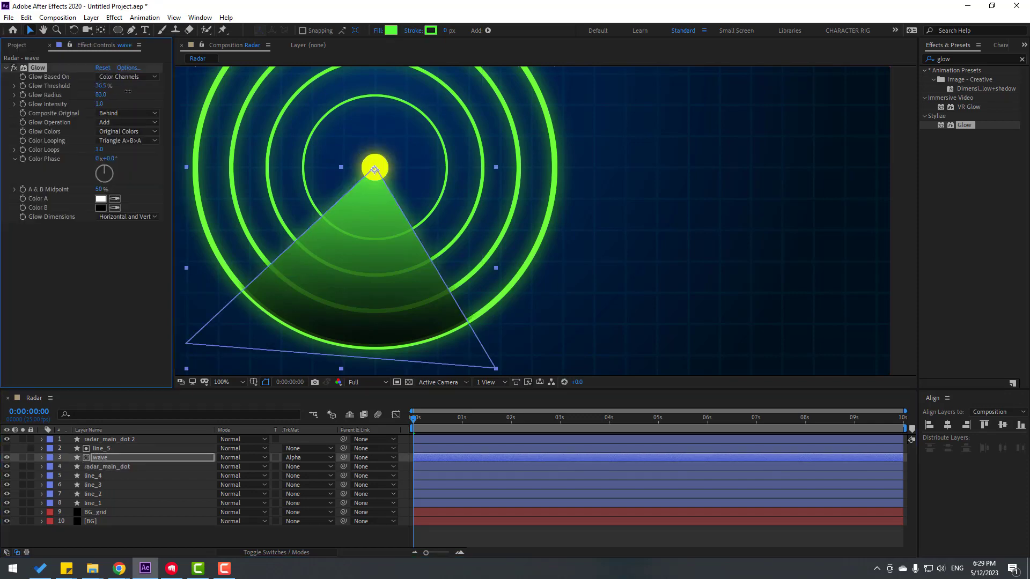
- Widen the wave's glow radius to 92, lower its opacity to 48%, and preview
{"action": "left_click_drag", "start_coordinate": [101, 94], "coordinate": [125, 92]}
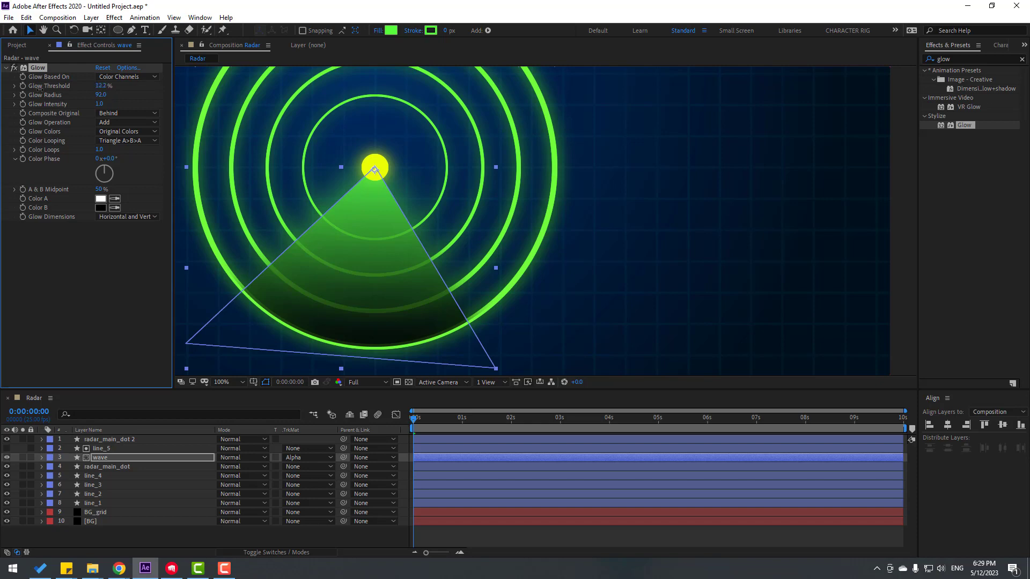
{"action": "key", "text": "Return"}
{"action": "key", "text": "t"}
{"action": "left_click_drag", "start_coordinate": [224, 470], "coordinate": [207, 471]}
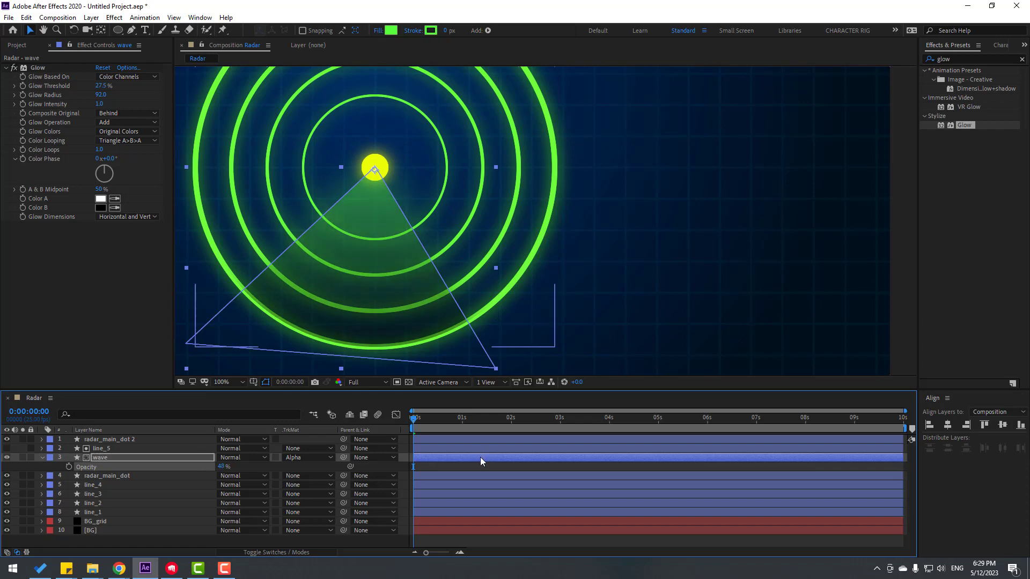
{"action": "key", "text": "space"}
{"action": "key", "text": "comma"}
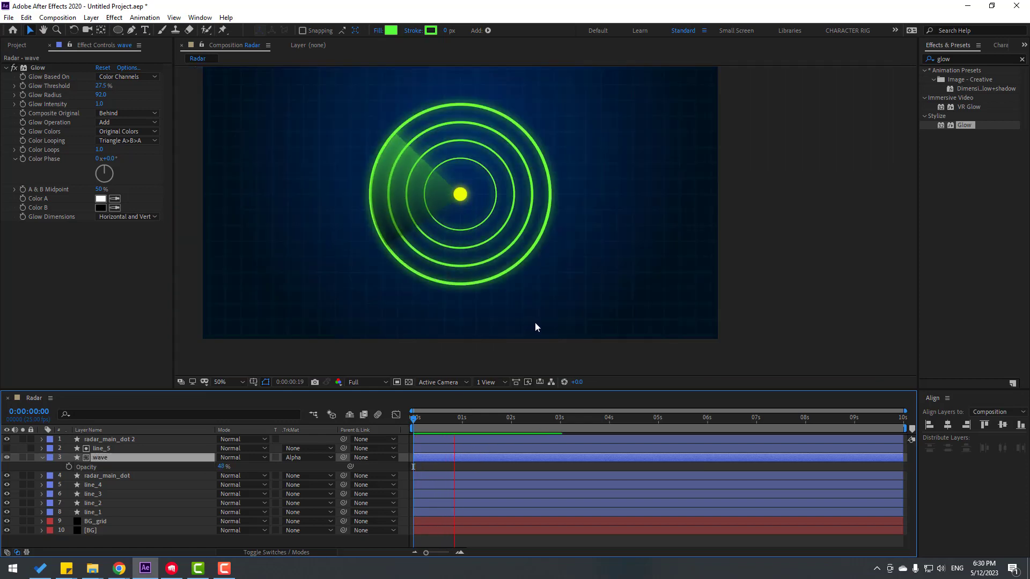
{"action": "key", "text": "period"}
- Preview the sweep and expand the wave layer's Layer Styles to Gradient Overlay
{"action": "key", "text": "space"}
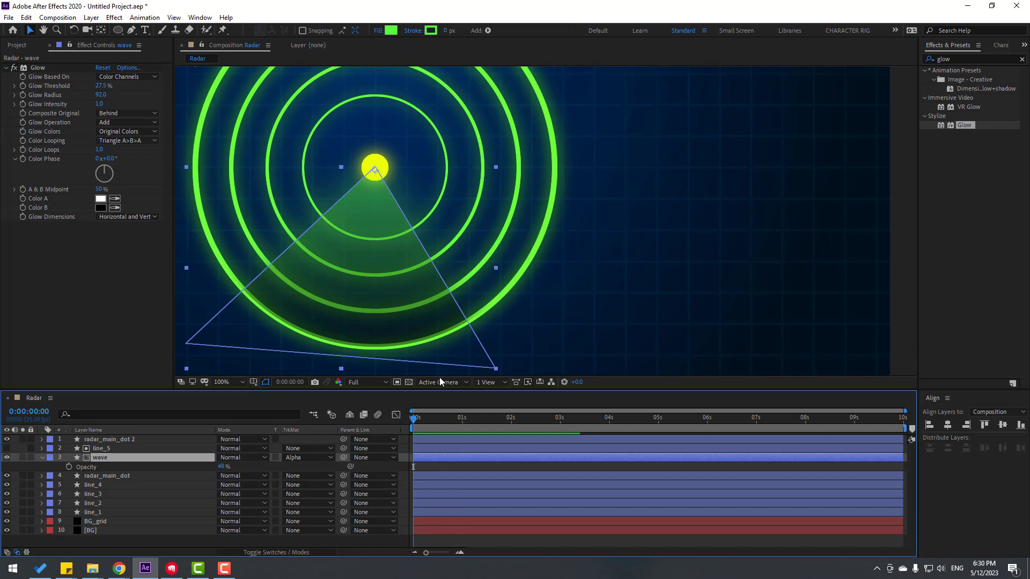
{"action": "key", "text": "space"}
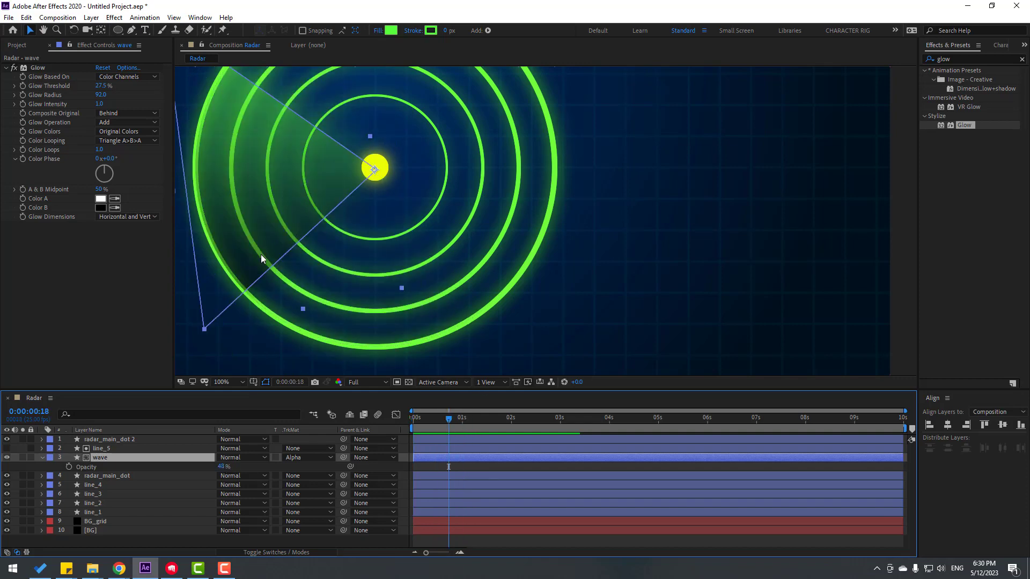
{"action": "left_click", "coordinate": [42, 457]}
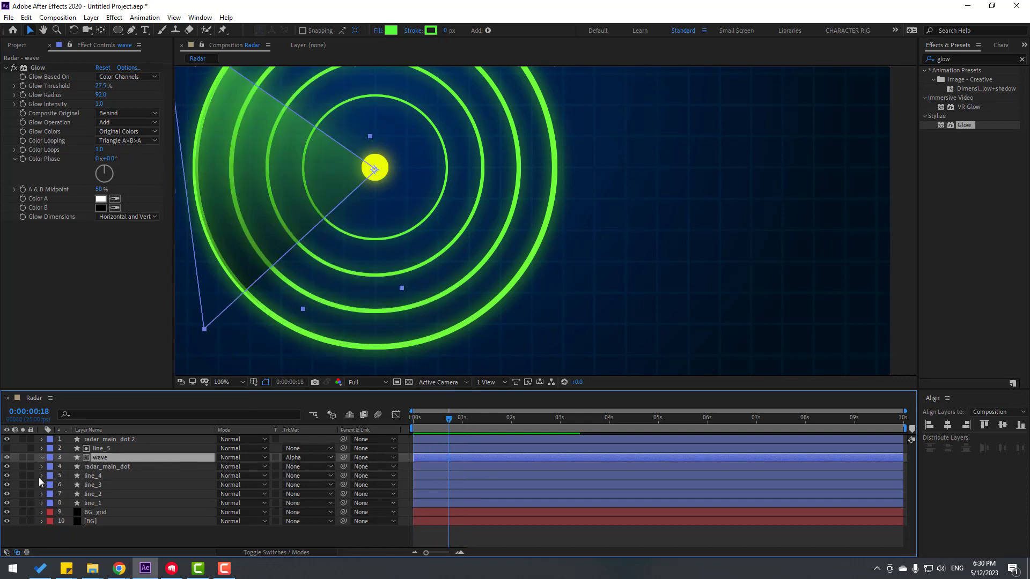
{"action": "left_click", "coordinate": [43, 457]}
{"action": "left_click", "coordinate": [51, 484]}
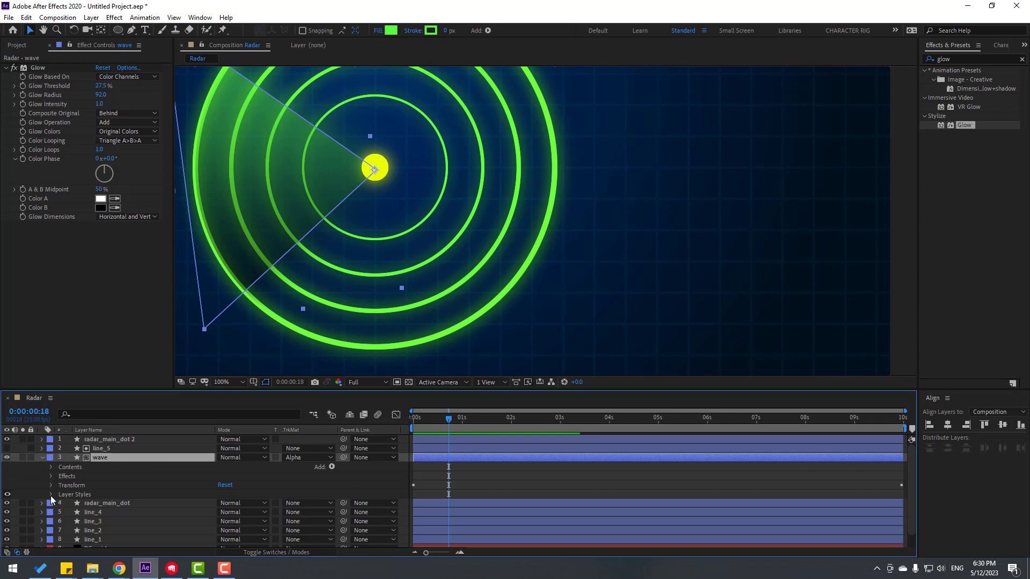
{"action": "left_click", "coordinate": [51, 495]}
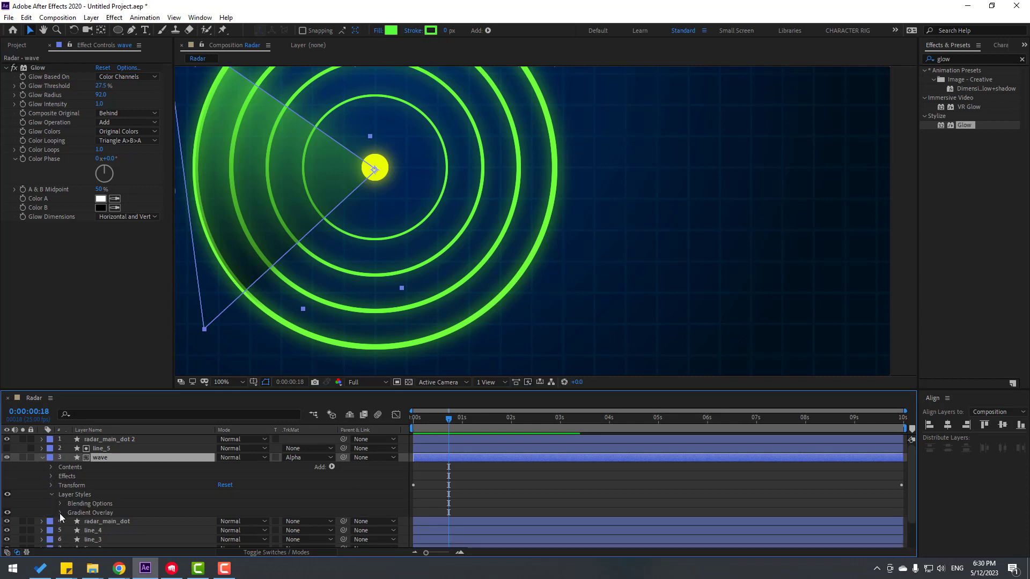
{"action": "left_click", "coordinate": [60, 513]}
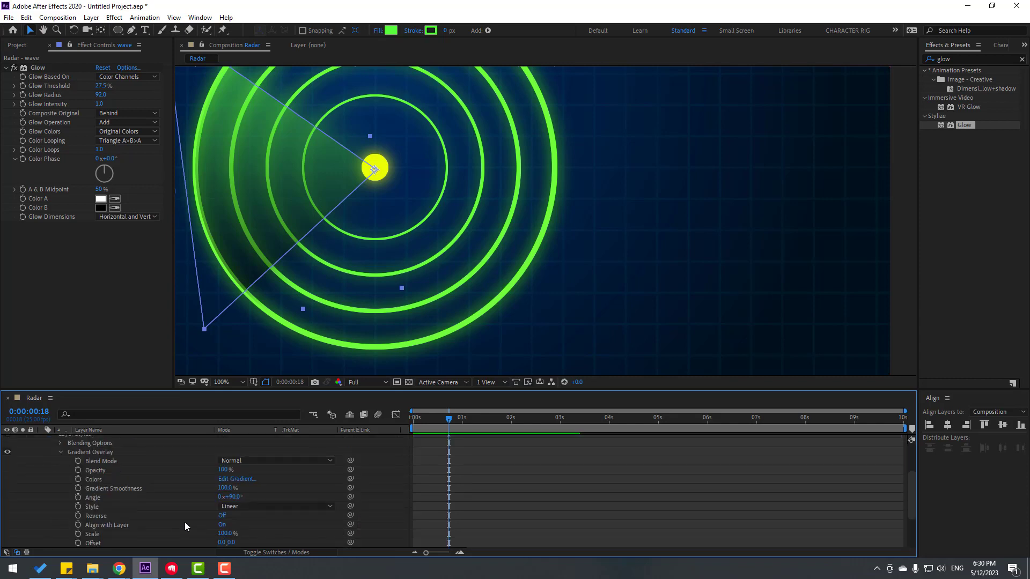
- Recolour the gradient's black stop to the background's dark blue 022851 and preview
{"action": "left_click", "coordinate": [236, 479]}
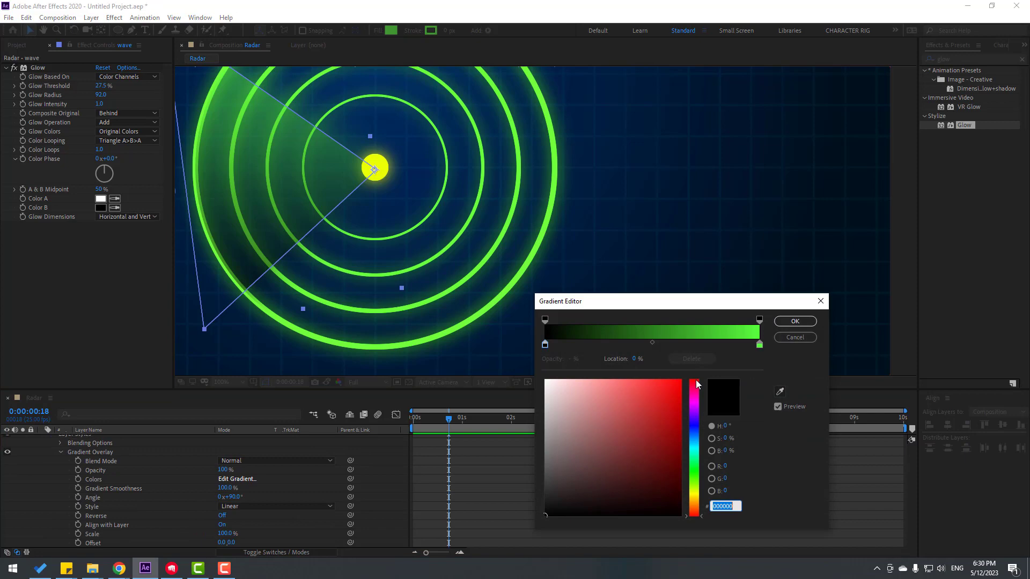
{"action": "left_click", "coordinate": [545, 346]}
{"action": "left_click", "coordinate": [779, 394]}
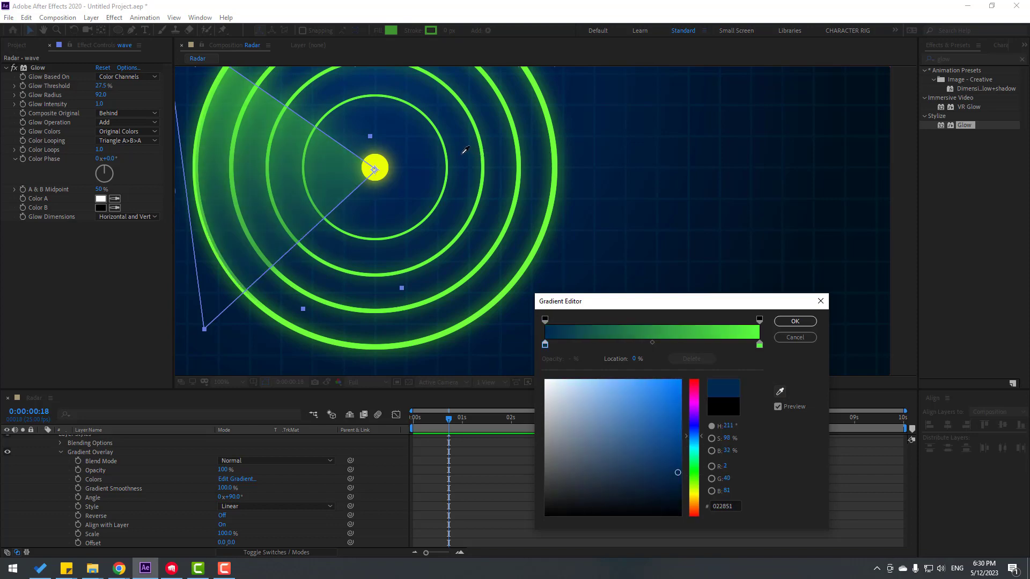
{"action": "left_click", "coordinate": [461, 156]}
{"action": "left_click", "coordinate": [786, 322]}
{"action": "key", "text": "space"}
- Draw a small ellipse near the outer rings with a red FF2222 fill
{"action": "scroll", "coordinate": [532, 313], "scroll_direction": "down", "scroll_amount": 2}
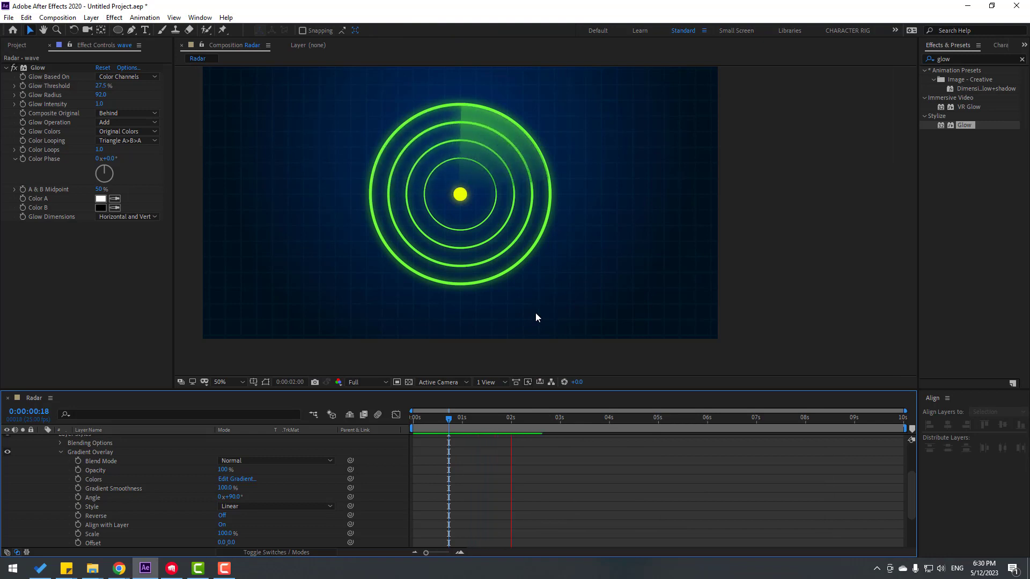
{"action": "scroll", "coordinate": [24, 497], "scroll_direction": "up", "scroll_amount": 5}
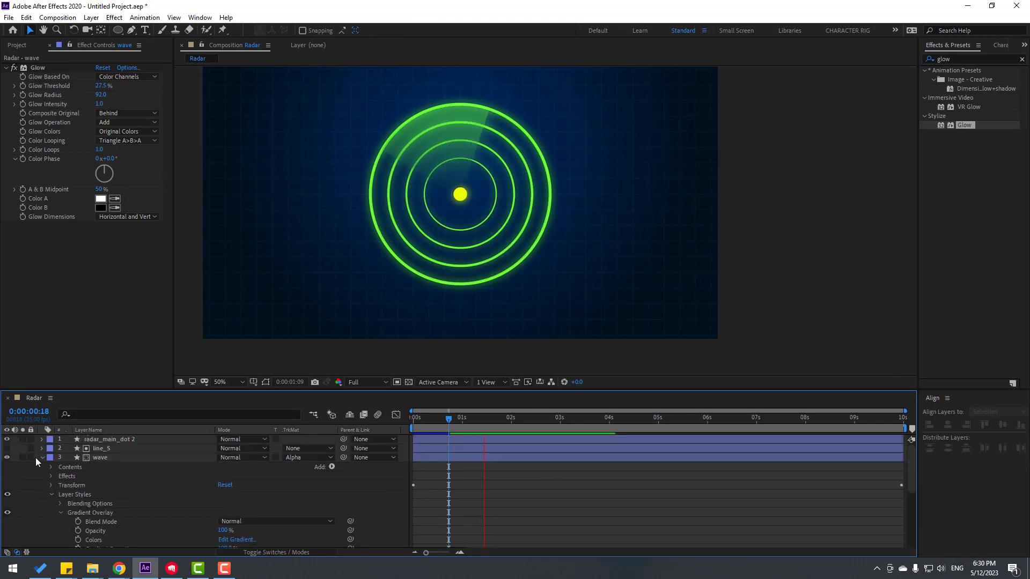
{"action": "left_click", "coordinate": [37, 458]}
{"action": "key", "text": "space"}
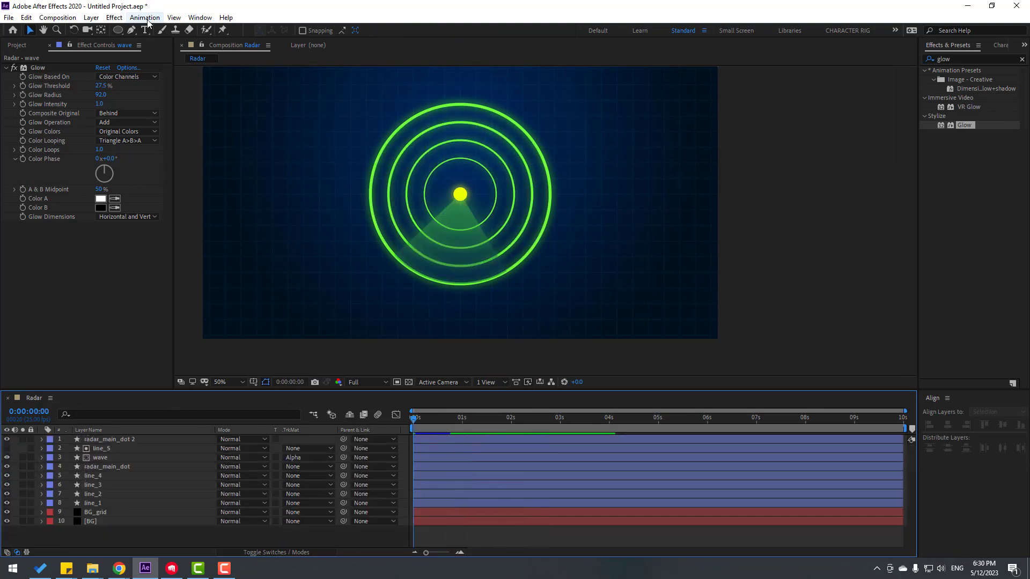
{"action": "left_click_drag", "start_coordinate": [119, 34], "coordinate": [164, 54]}
{"action": "scroll", "coordinate": [553, 200], "scroll_direction": "up", "scroll_amount": 6}
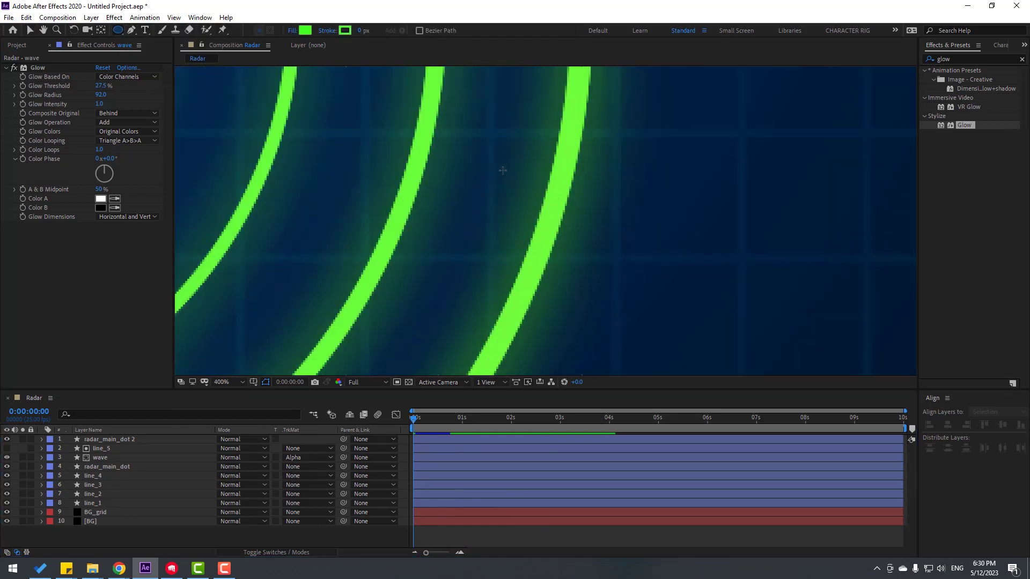
{"action": "left_click_drag", "start_coordinate": [500, 139], "coordinate": [529, 166]}
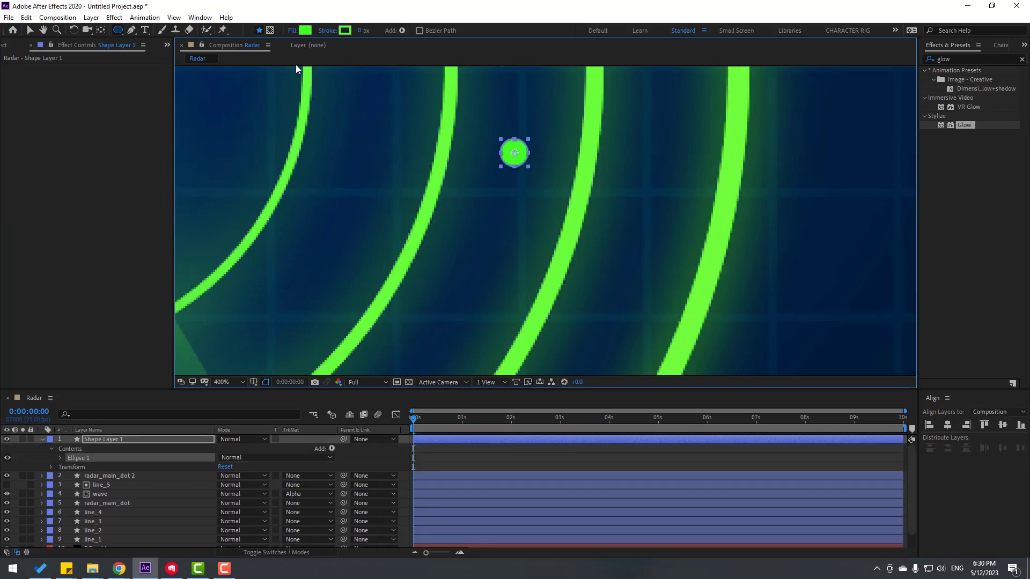
{"action": "left_click", "coordinate": [305, 31]}
{"action": "left_click", "coordinate": [570, 386]}
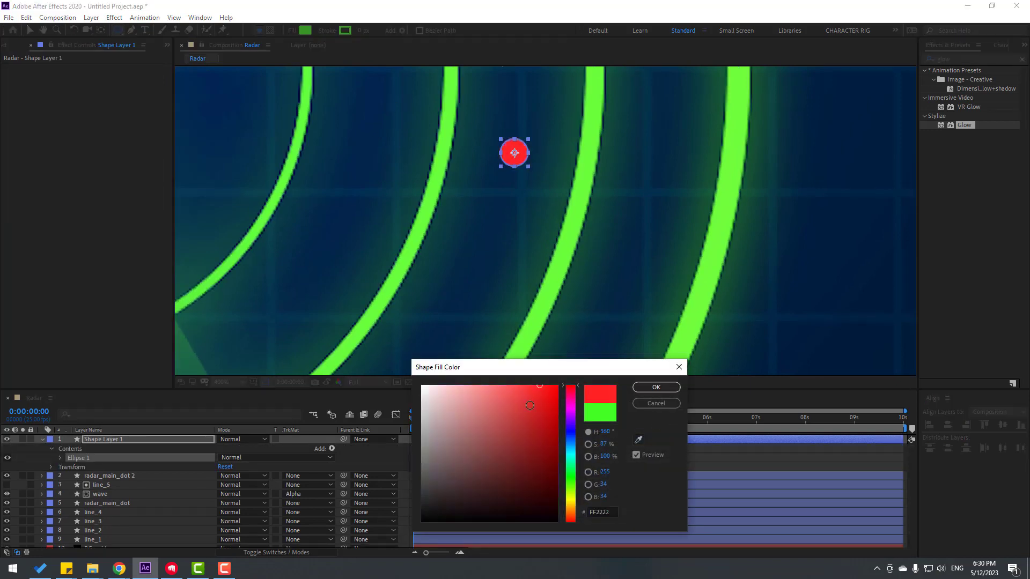
{"action": "left_click", "coordinate": [656, 386]}
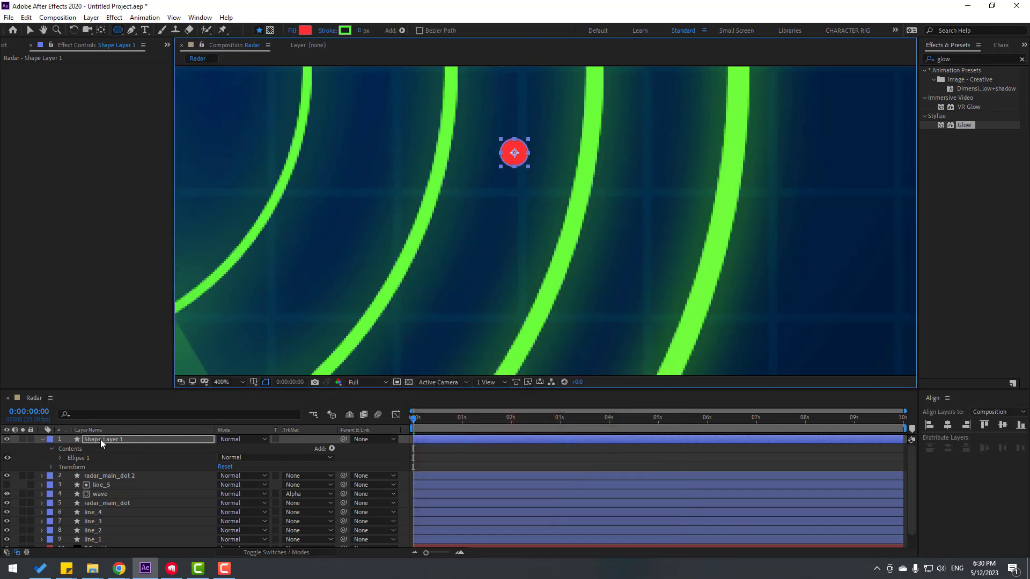
- Rename the new circle layer red_dot and apply the Glow effect to it
{"action": "key", "text": "Return"}
{"action": "type", "text": "red_dot"}
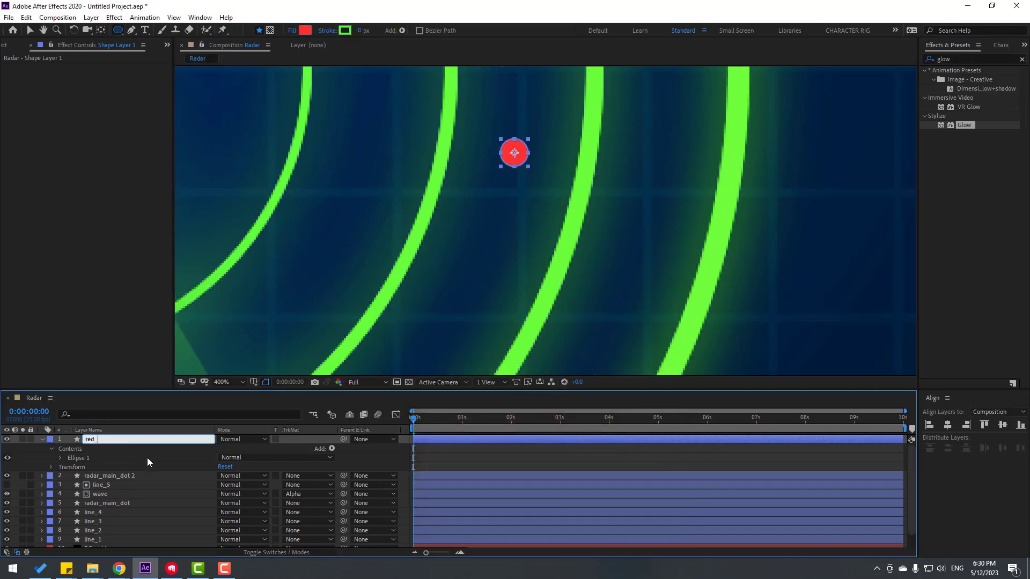
{"action": "key", "text": "Return"}
{"action": "left_click_drag", "start_coordinate": [967, 134], "coordinate": [120, 437]}
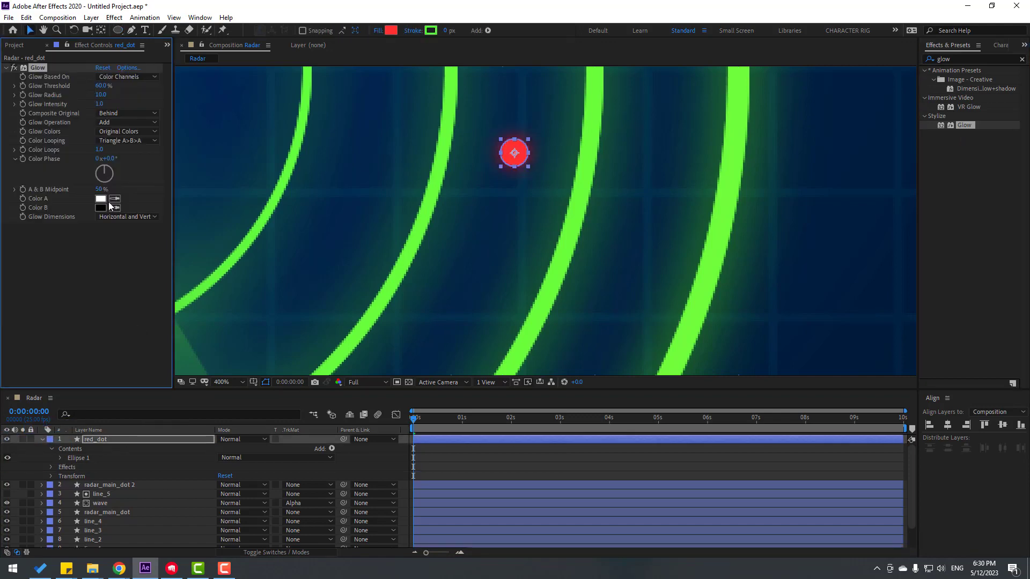
- Set red_dot's Glow to threshold 17.6%, radius 22 and intensity 1.2
{"action": "key", "text": "period"}
{"action": "scroll", "coordinate": [524, 149], "scroll_direction": "up", "scroll_amount": 2}
{"action": "left_click_drag", "start_coordinate": [101, 94], "coordinate": [151, 85]}
{"action": "key", "text": "comma"}
{"action": "key", "text": "comma"}
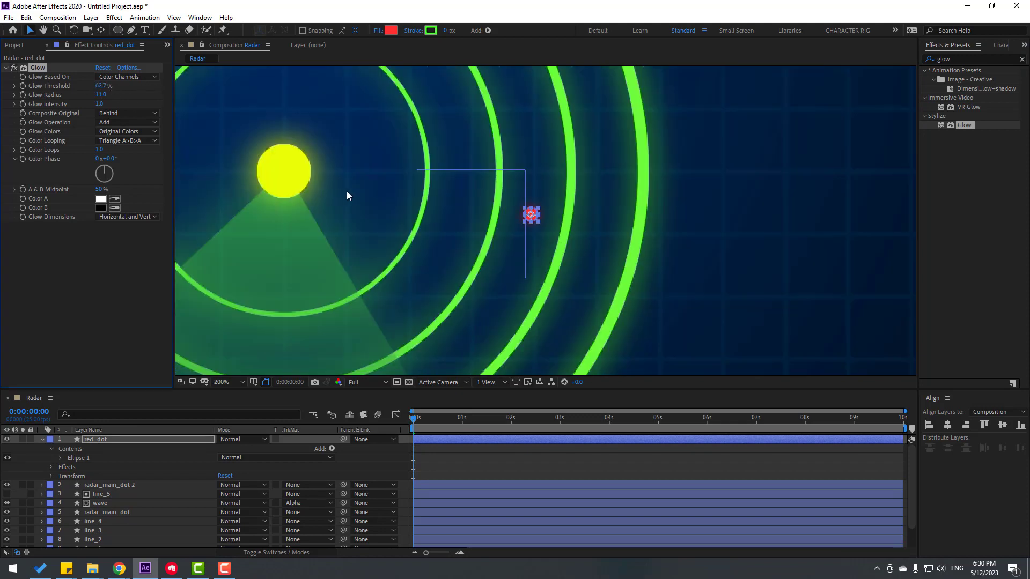
{"action": "key", "text": "period"}
{"action": "left_click_drag", "start_coordinate": [101, 95], "coordinate": [155, 95]}
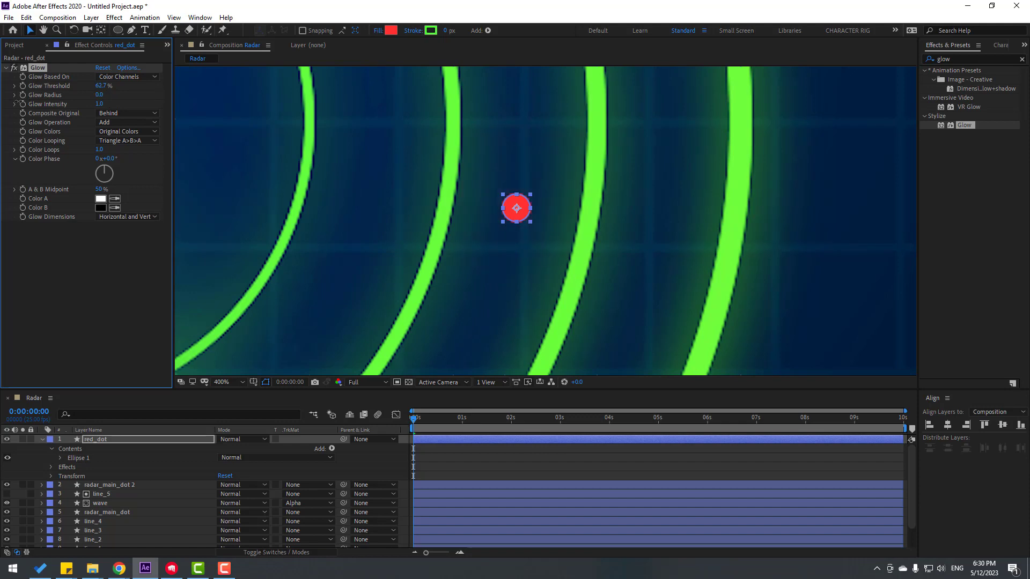
{"action": "left_click_drag", "start_coordinate": [78, 86], "coordinate": [90, 87]}
{"action": "mouse_move", "coordinate": [126, 88]}
{"action": "left_mouse_down"}
{"action": "mouse_move", "coordinate": [181, 86]}
{"action": "mouse_move", "coordinate": [138, 90]}
{"action": "left_mouse_up"}
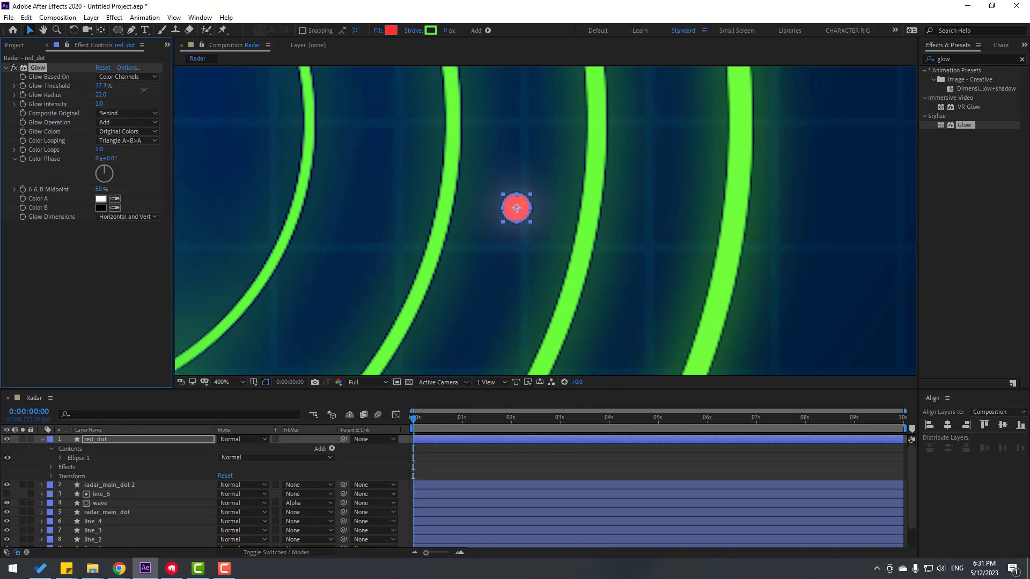
{"action": "left_click_drag", "start_coordinate": [100, 104], "coordinate": [126, 103]}
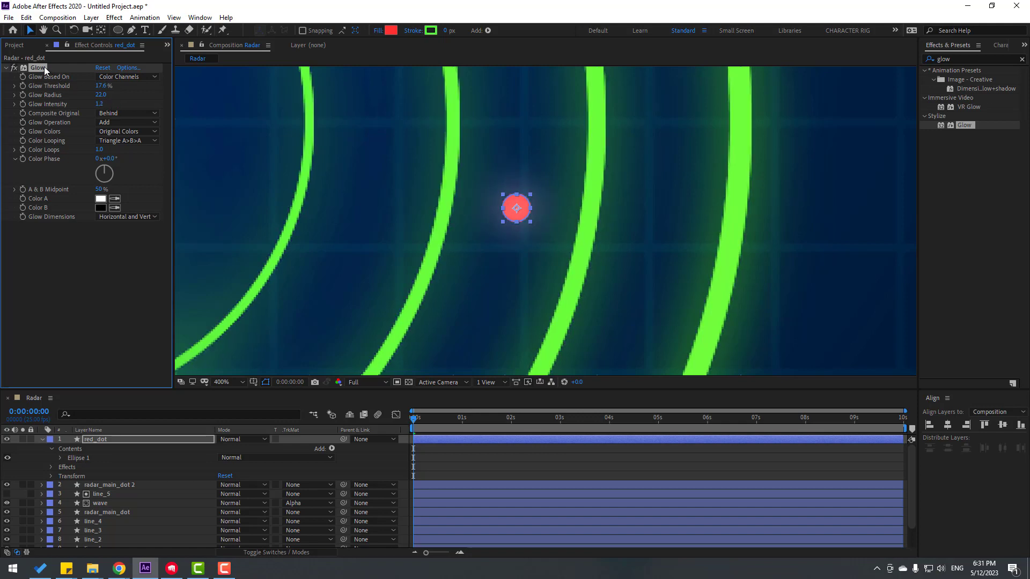
- Duplicate it as Glow 2 with threshold 99.2%, radius 55 and intensity 0.1
{"action": "key", "text": "ctrl+d"}
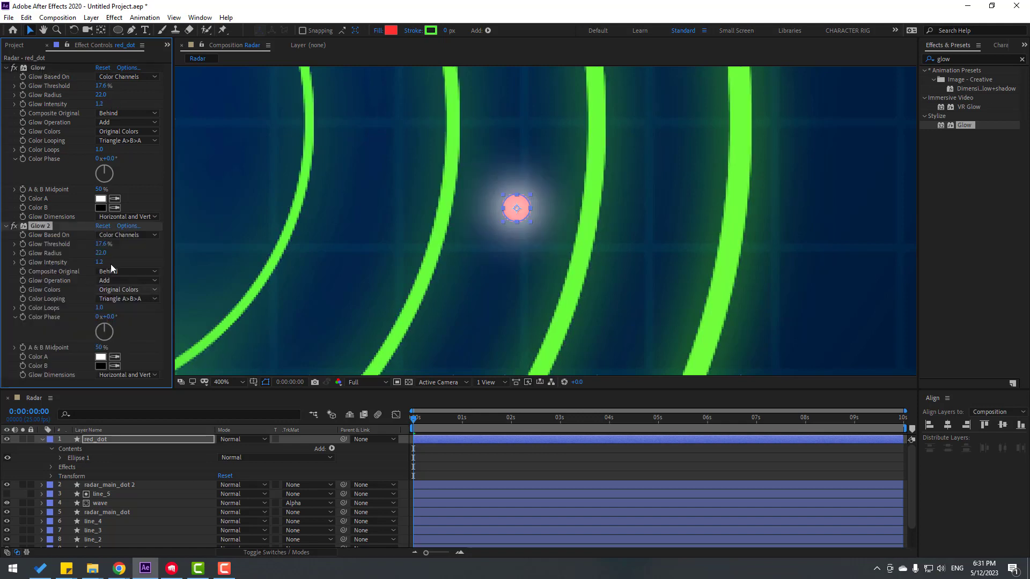
{"action": "left_click_drag", "start_coordinate": [99, 262], "coordinate": [9, 279]}
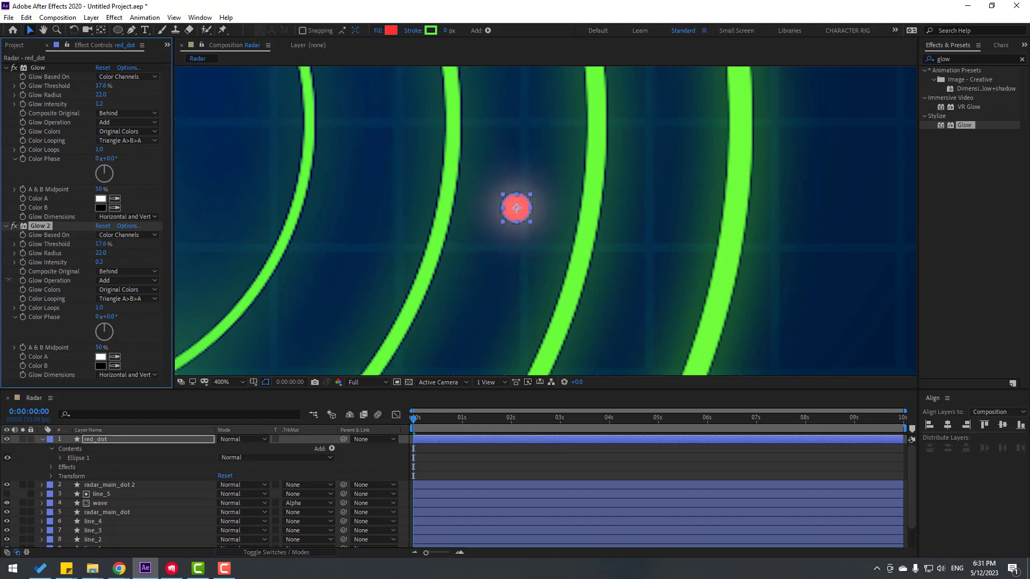
{"action": "mouse_move", "coordinate": [100, 253]}
{"action": "left_mouse_down"}
{"action": "mouse_move", "coordinate": [118, 253]}
{"action": "mouse_move", "coordinate": [104, 244]}
{"action": "left_mouse_up"}
{"action": "left_click_drag", "start_coordinate": [203, 254], "coordinate": [199, 253]}
{"action": "key", "text": "comma"}
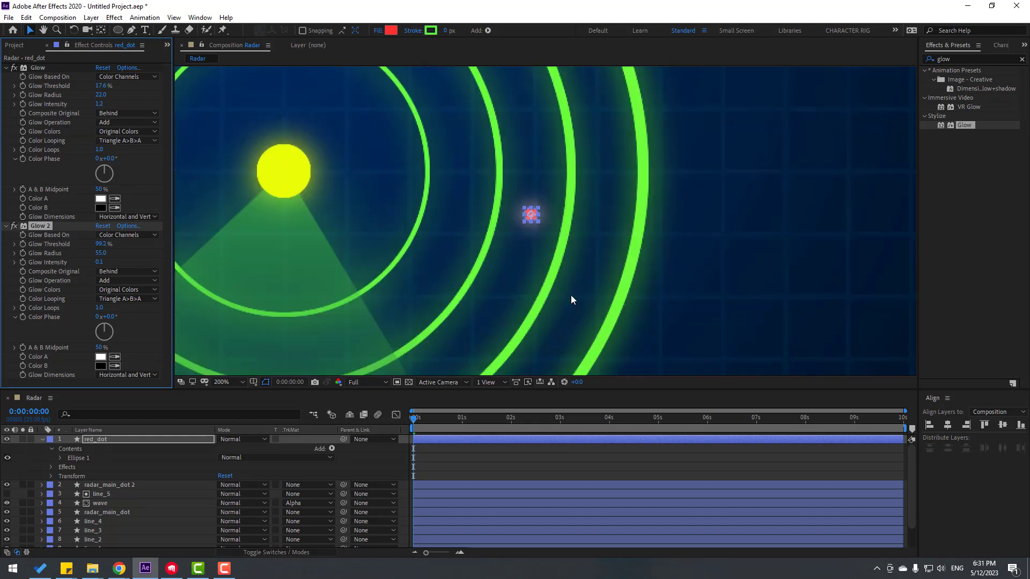
{"action": "left_click", "coordinate": [510, 460]}
{"action": "key", "text": "comma"}
{"action": "key", "text": "comma"}
{"action": "key", "text": "comma"}
{"action": "key", "text": "period"}
{"action": "key", "text": "period"}
{"action": "key", "text": "period"}
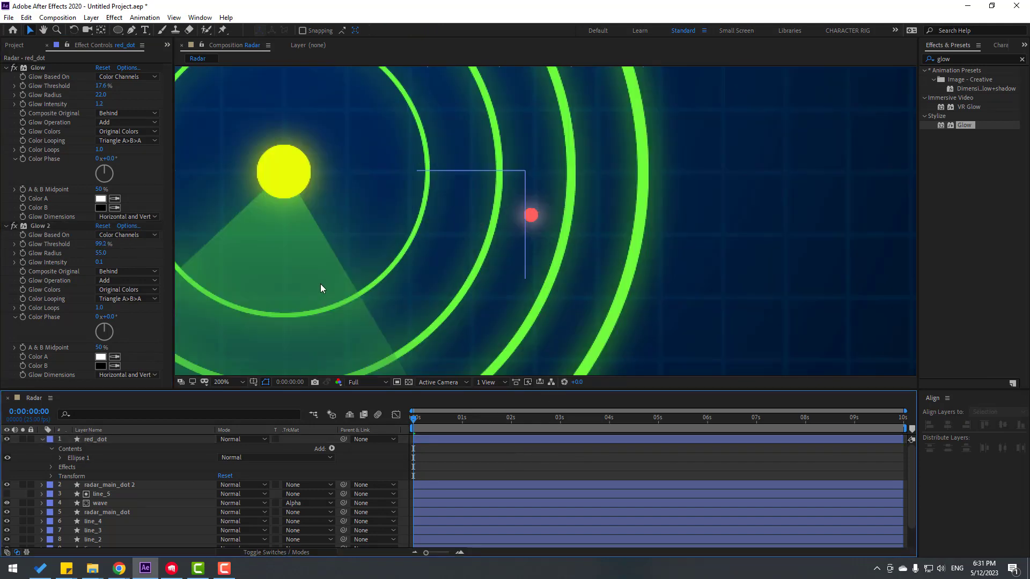
- Keyframe red_dot's Scale at 100% on frame 0, 50% on frame 10, 100% on frame 20
{"action": "left_click", "coordinate": [95, 439]}
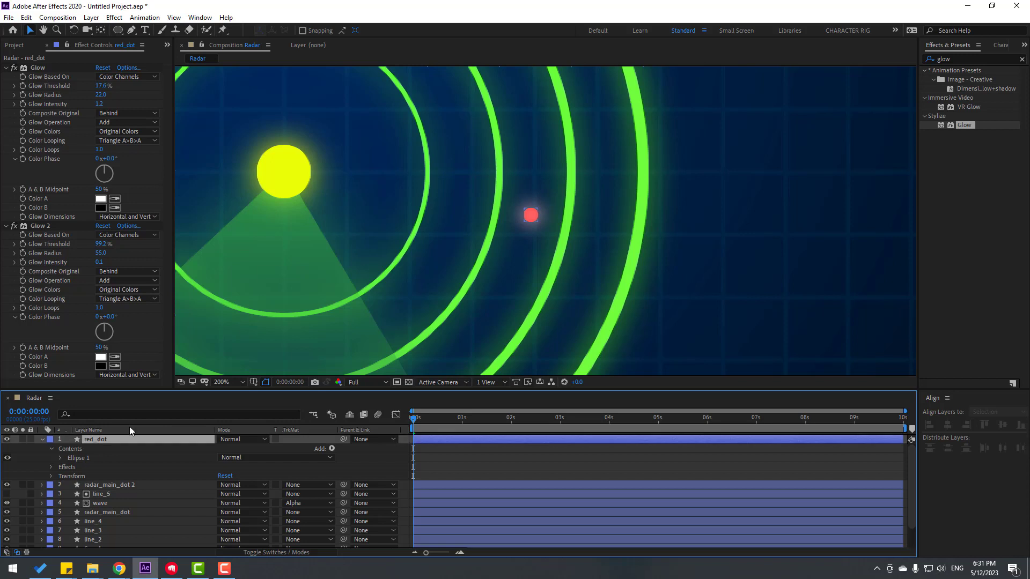
{"action": "key", "text": "s"}
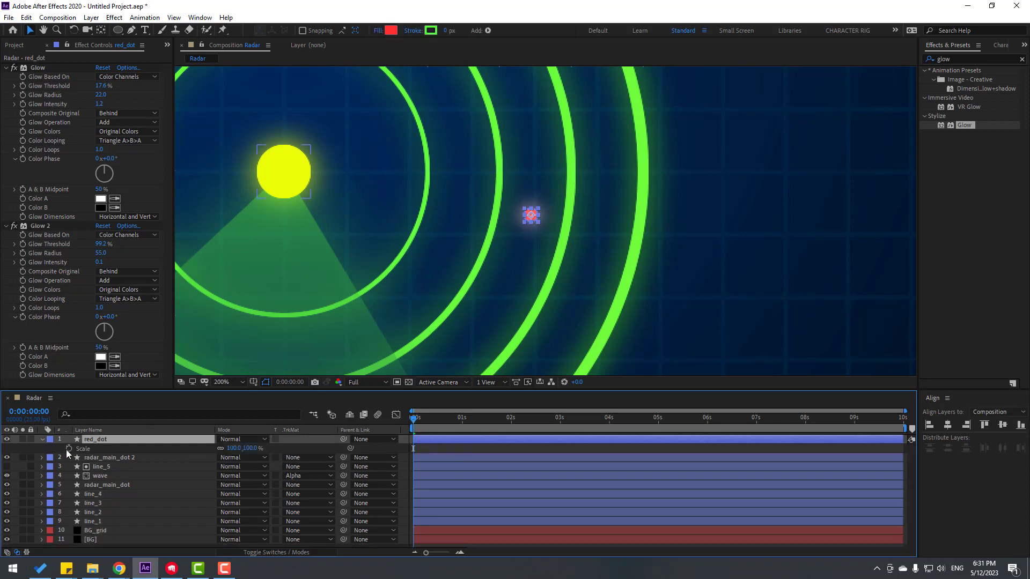
{"action": "left_click", "coordinate": [66, 449]}
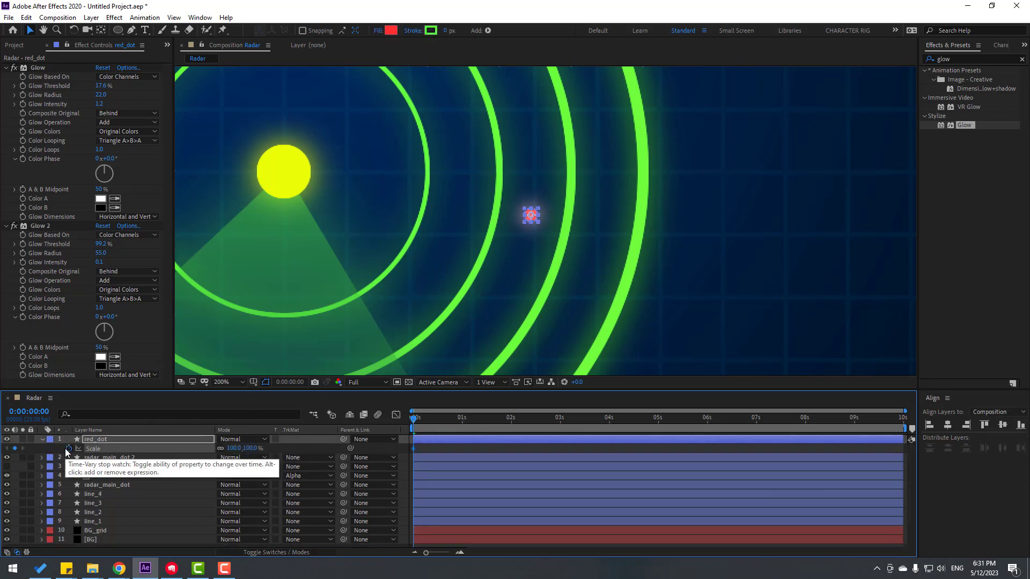
{"action": "key", "text": "shift+Page_Down"}
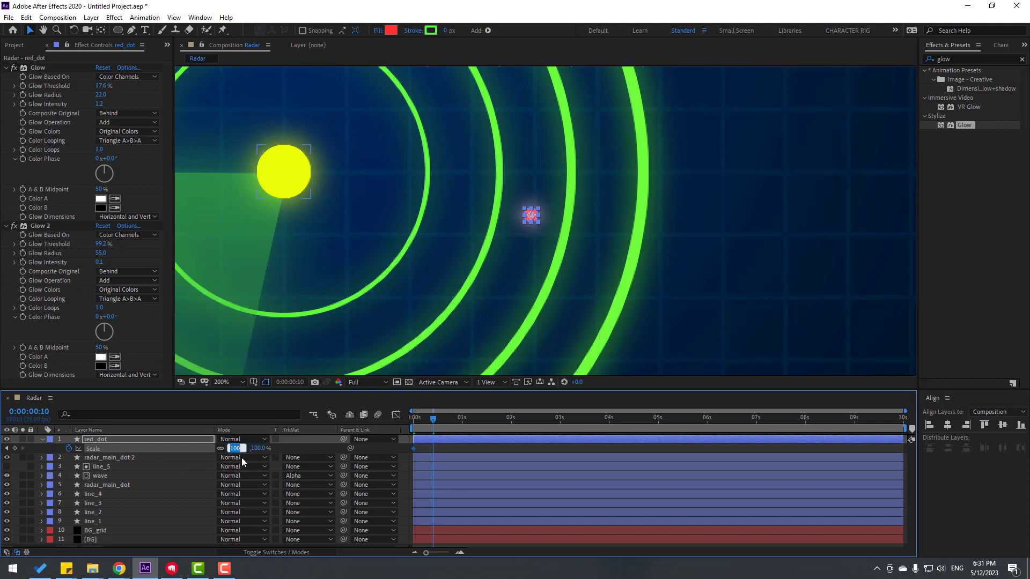
{"action": "type", "text": "50"}
{"action": "key", "text": "Return"}
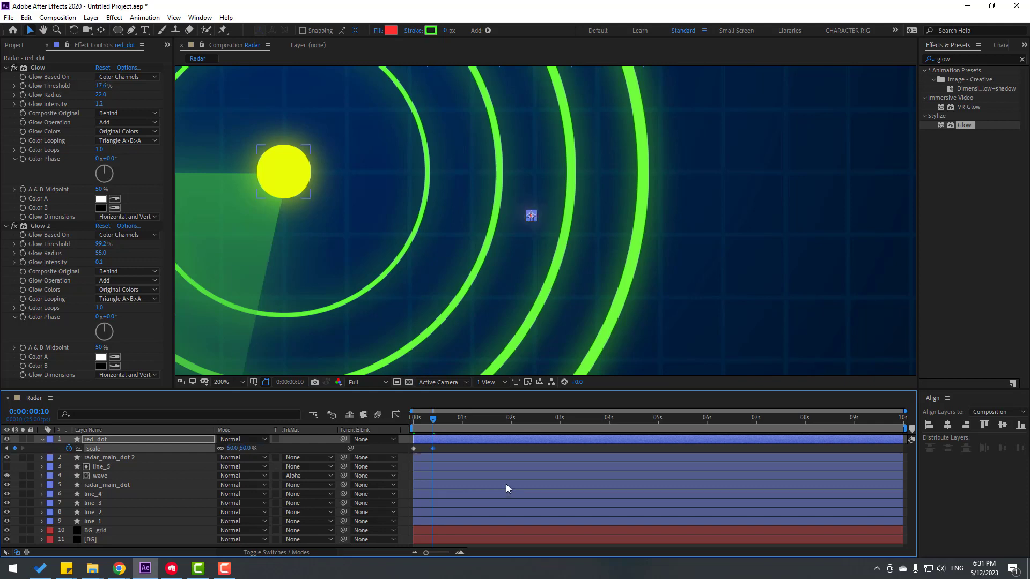
{"action": "left_click", "coordinate": [471, 449]}
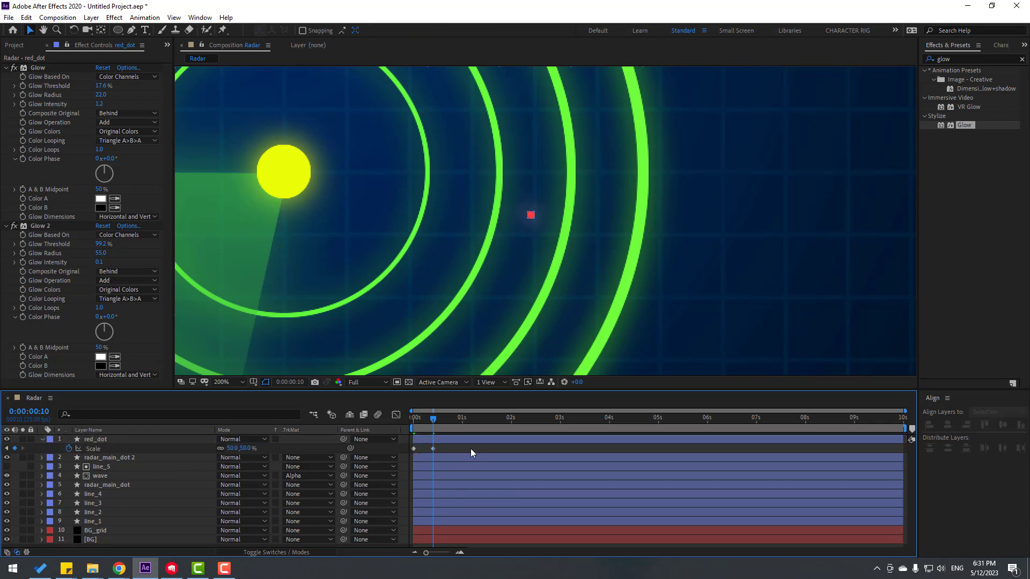
{"action": "key", "text": "shift+Page_Down"}
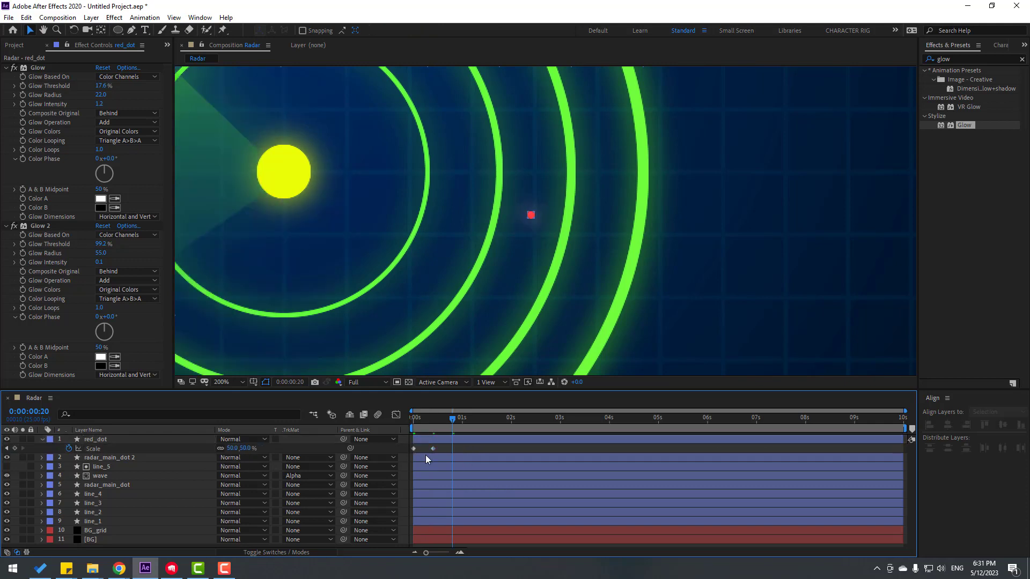
{"action": "left_click", "coordinate": [414, 448]}
{"action": "key", "text": "ctrl+c"}
{"action": "key", "text": "ctrl+v"}
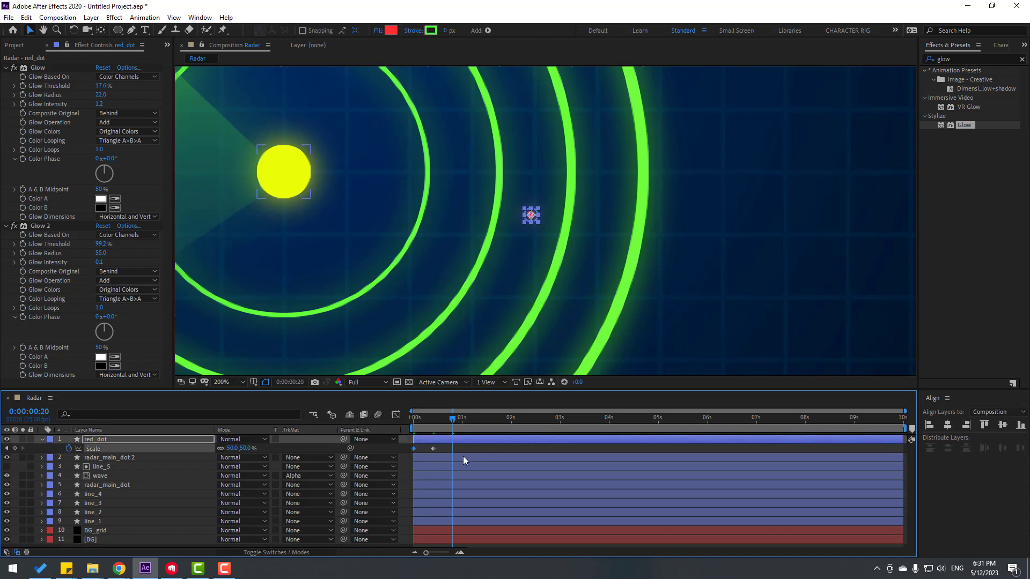
- Apply Easy Ease to the scale keyframes and change the frame-10 value to 80%
{"action": "right_click", "coordinate": [414, 448]}
{"action": "mouse_move", "coordinate": [483, 440]}
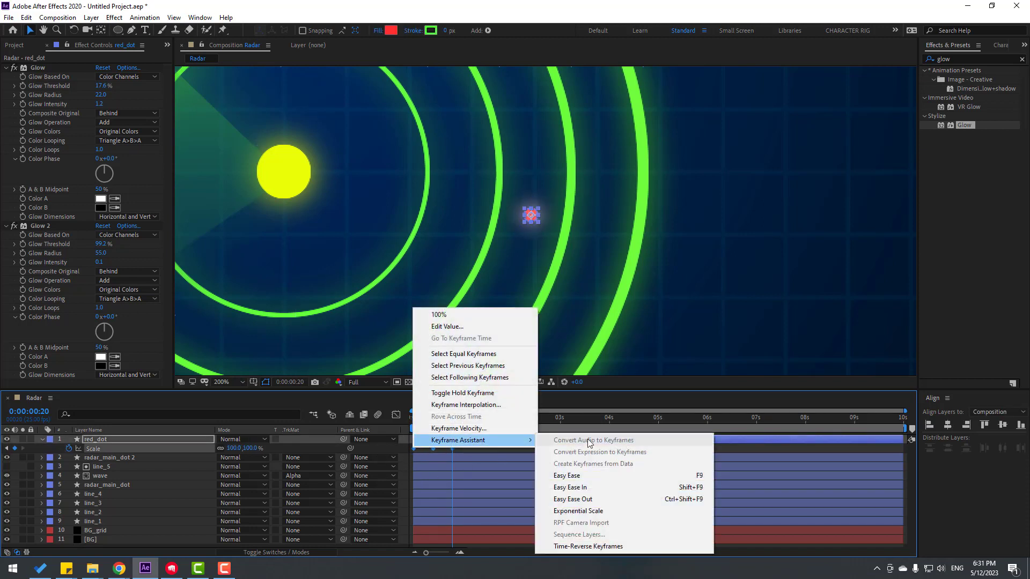
{"action": "left_click", "coordinate": [567, 476]}
{"action": "left_click", "coordinate": [502, 447]}
{"action": "key", "text": "space"}
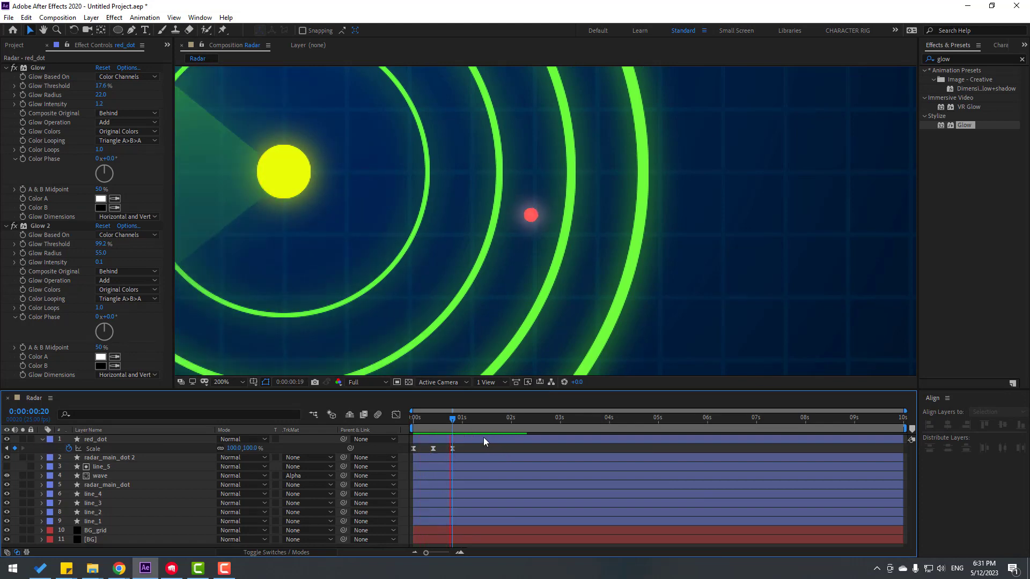
{"action": "left_click_drag", "start_coordinate": [442, 428], "coordinate": [432, 421]}
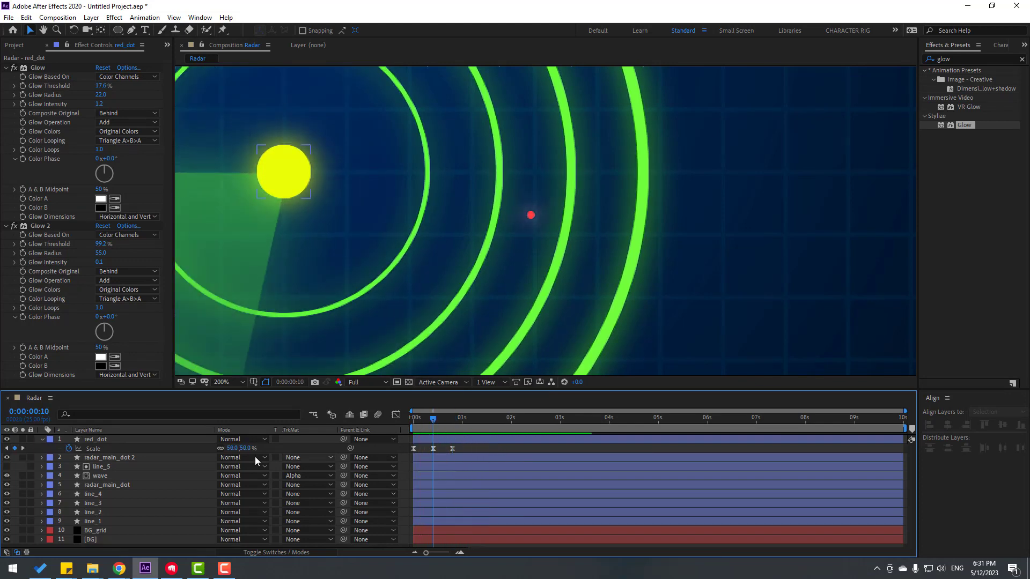
{"action": "left_click", "coordinate": [233, 448]}
{"action": "type", "text": "80"}
{"action": "key", "text": "Return"}
{"action": "key", "text": "space"}
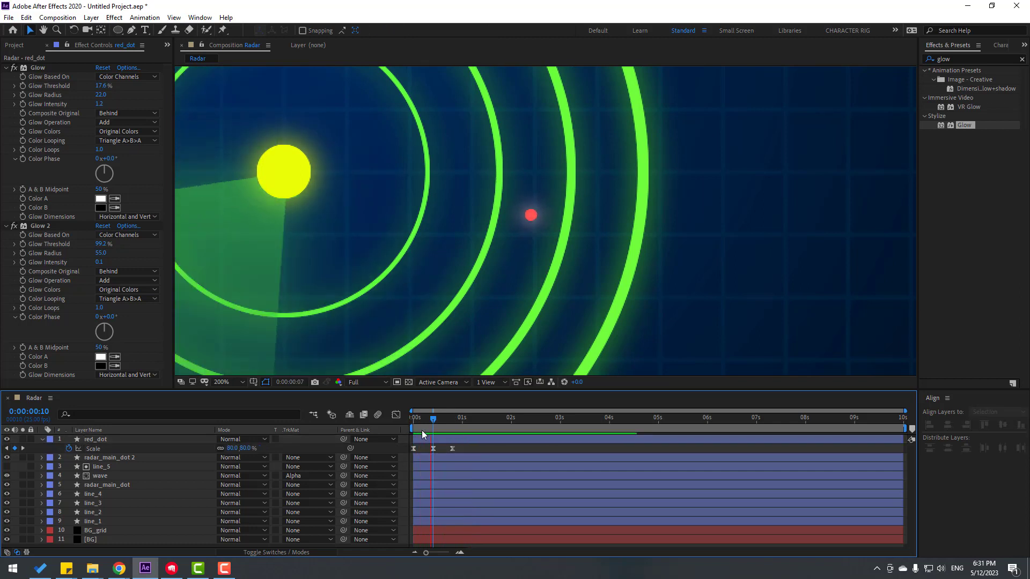
{"action": "key", "text": "Home"}
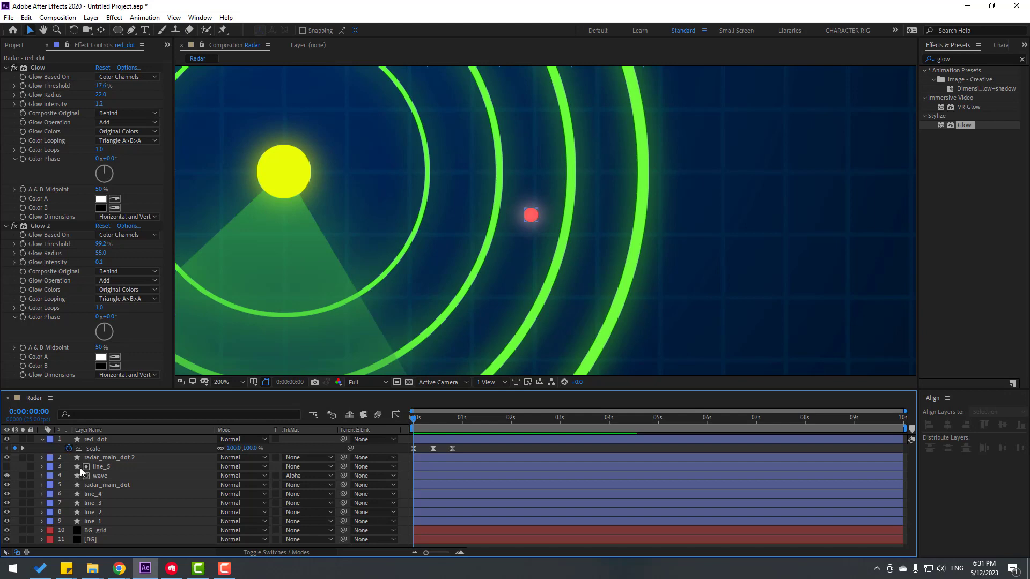
- Add a loopOutDuration("cycle") expression to Scale so the pulse repeats
{"action": "key", "text": "alt+shift+equal"}
{"action": "left_click", "coordinate": [256, 457]}
{"action": "mouse_move", "coordinate": [323, 391]}
{"action": "left_click", "coordinate": [447, 284]}
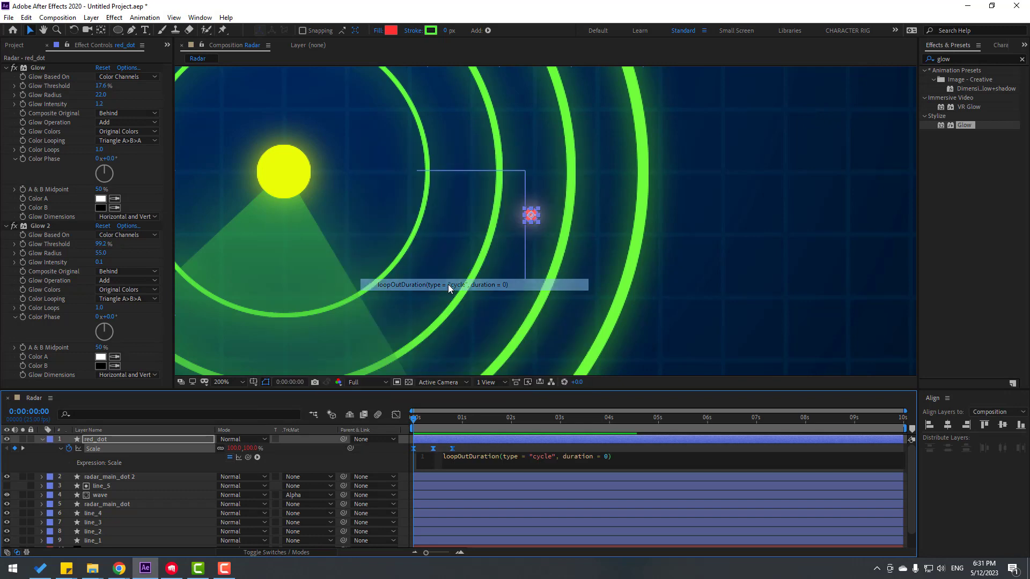
{"action": "left_click", "coordinate": [496, 448]}
{"action": "scroll", "coordinate": [545, 308], "scroll_direction": "down", "scroll_amount": 2}
- Preview the looping pulse and collapse red_dot's Scale property
{"action": "left_click_drag", "start_coordinate": [323, 308], "coordinate": [390, 334]}
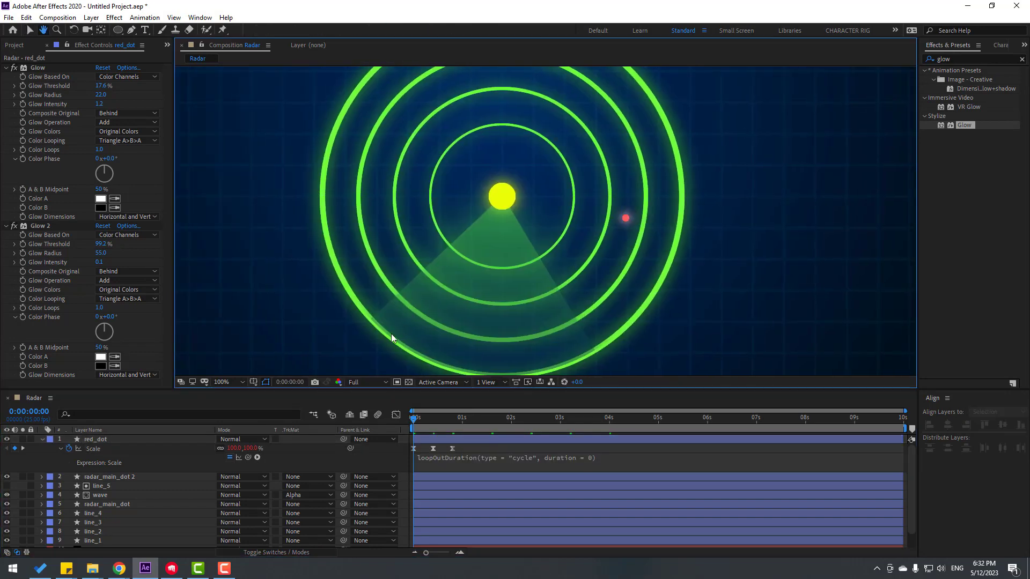
{"action": "key", "text": "space"}
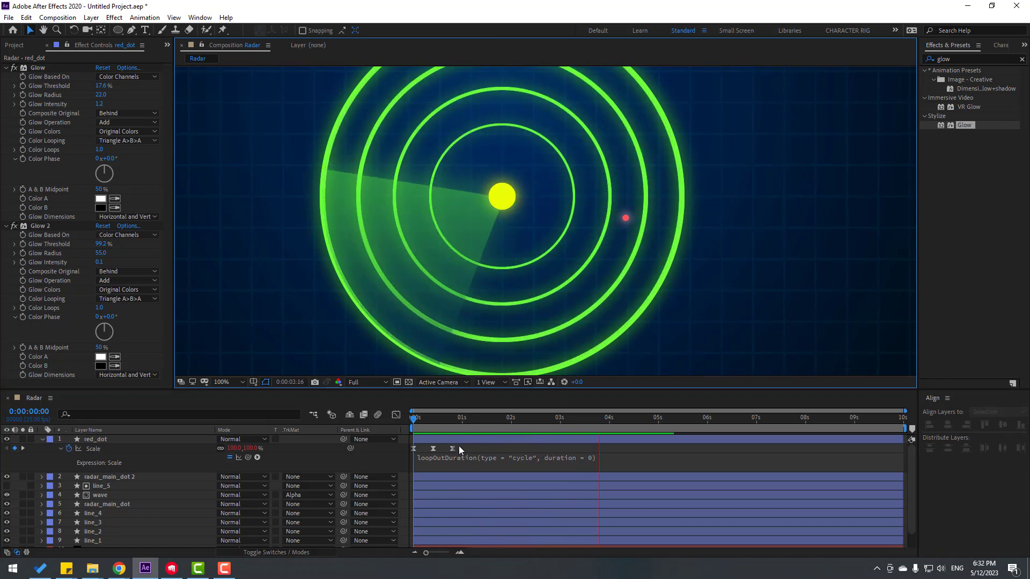
{"action": "left_click", "coordinate": [482, 418]}
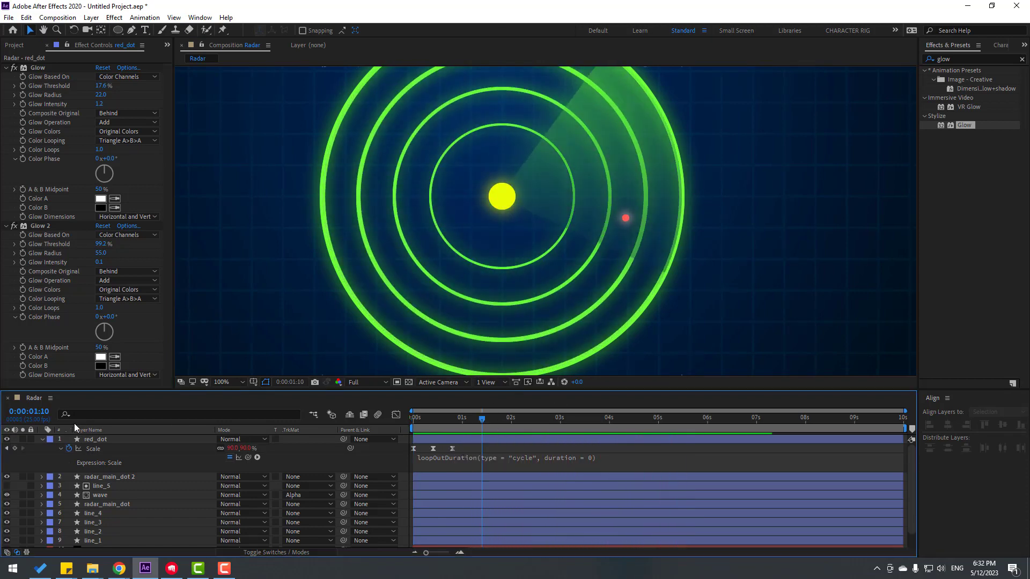
{"action": "left_click", "coordinate": [95, 439]}
- Duplicate red_dot repeatedly and position the copies on different radar rings
{"action": "key", "text": "ctrl+d"}
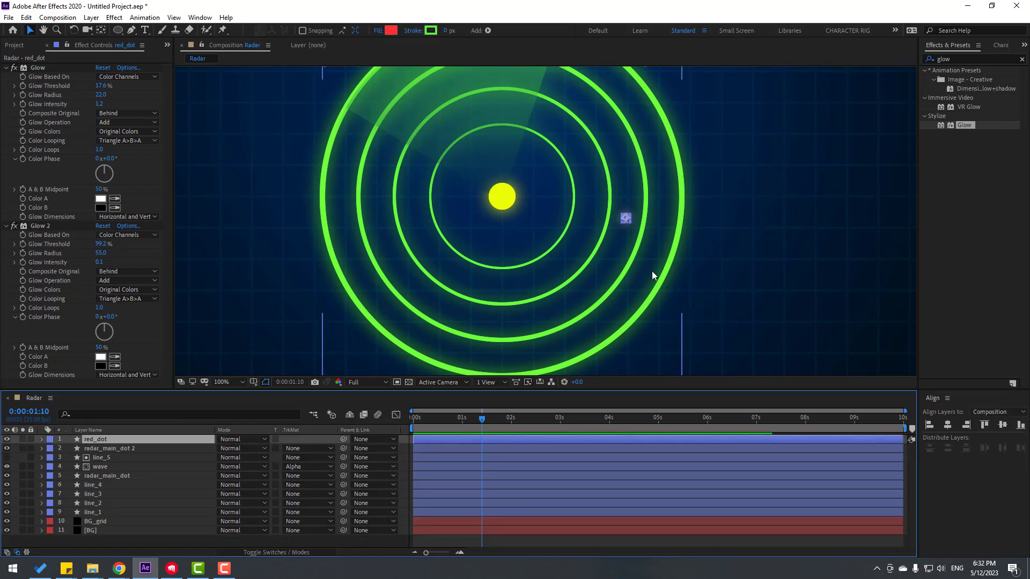
{"action": "left_click_drag", "start_coordinate": [627, 219], "coordinate": [549, 203]}
{"action": "key", "text": "ctrl+d"}
{"action": "key", "text": "ctrl+d"}
{"action": "key", "text": "h"}
{"action": "key", "text": "v"}
{"action": "key", "text": "ctrl+d"}
{"action": "key", "text": "ctrl+d"}
{"action": "key", "text": "ctrl+d"}
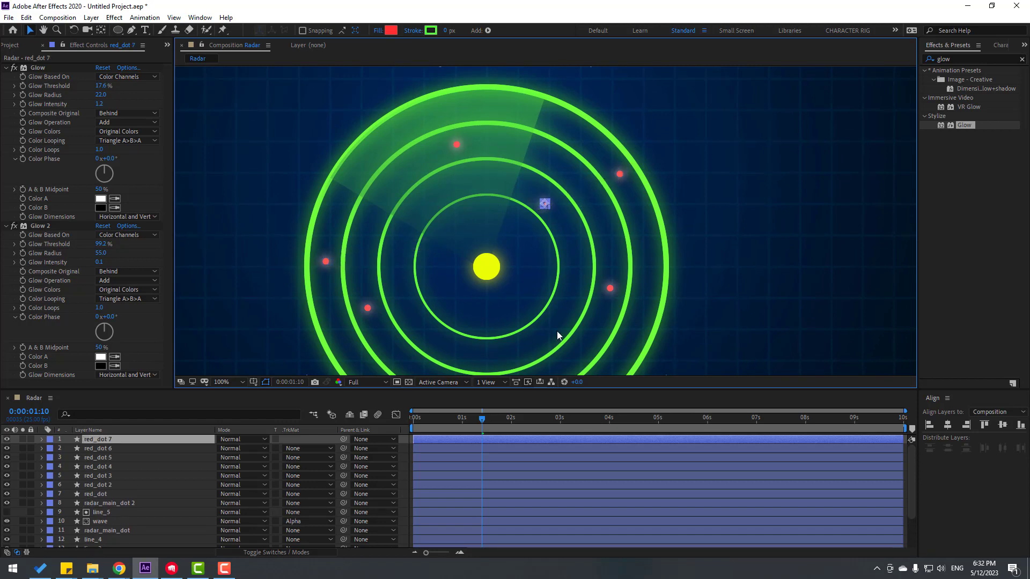
{"action": "key", "text": "h"}
{"action": "left_click_drag", "start_coordinate": [557, 331], "coordinate": [572, 250]}
{"action": "key", "text": "v"}
- Move all the red_dot layers down in the stack to sit just above radar_main_dot
{"action": "left_click", "coordinate": [106, 484]}
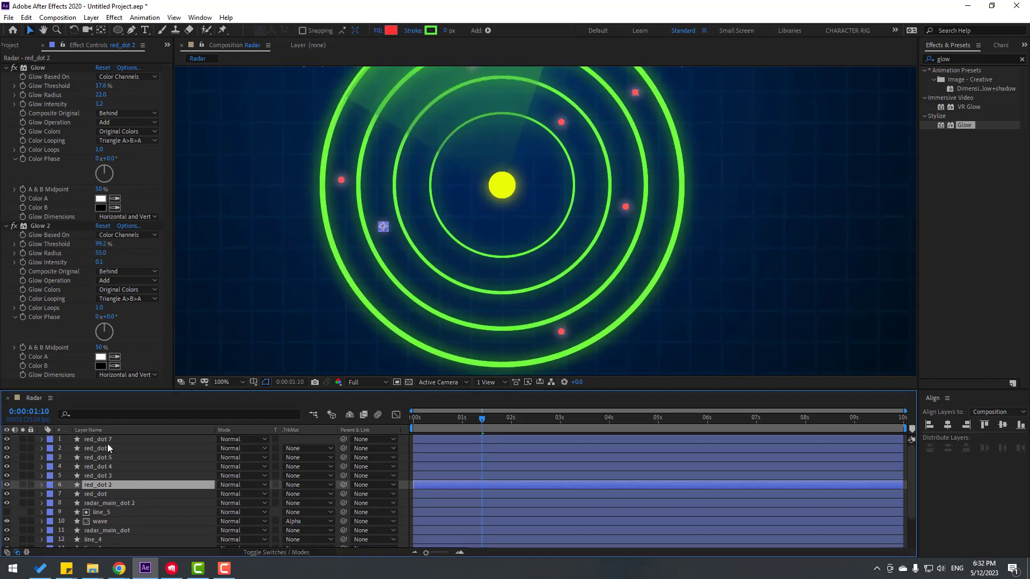
{"action": "left_click", "coordinate": [107, 440], "text": "shift"}
{"action": "left_click", "coordinate": [114, 493], "text": "shift"}
{"action": "scroll", "coordinate": [134, 461], "scroll_direction": "down", "scroll_amount": 2}
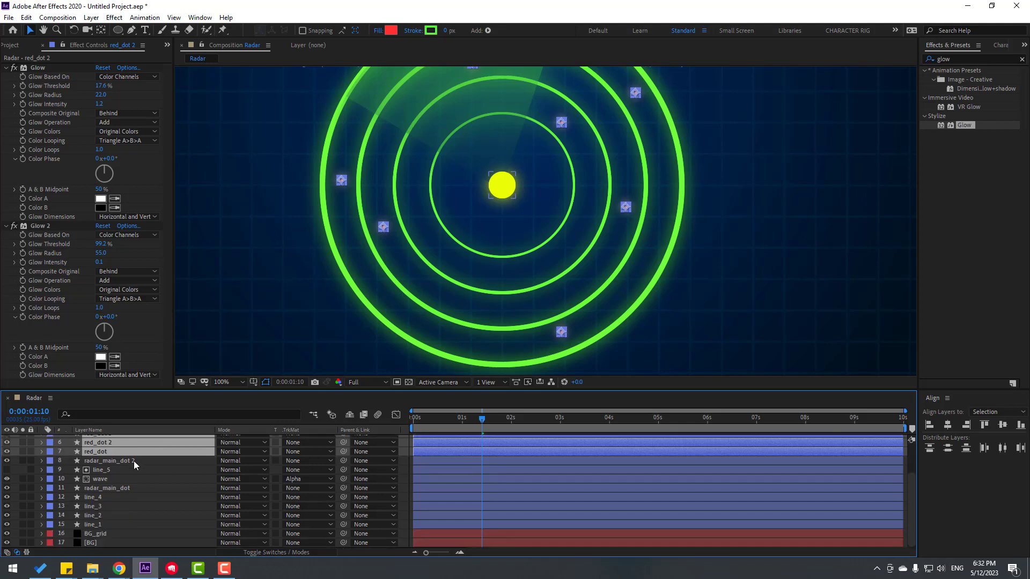
{"action": "left_click_drag", "start_coordinate": [108, 447], "coordinate": [149, 481]}
{"action": "key", "text": "comma"}
{"action": "key", "text": "comma"}
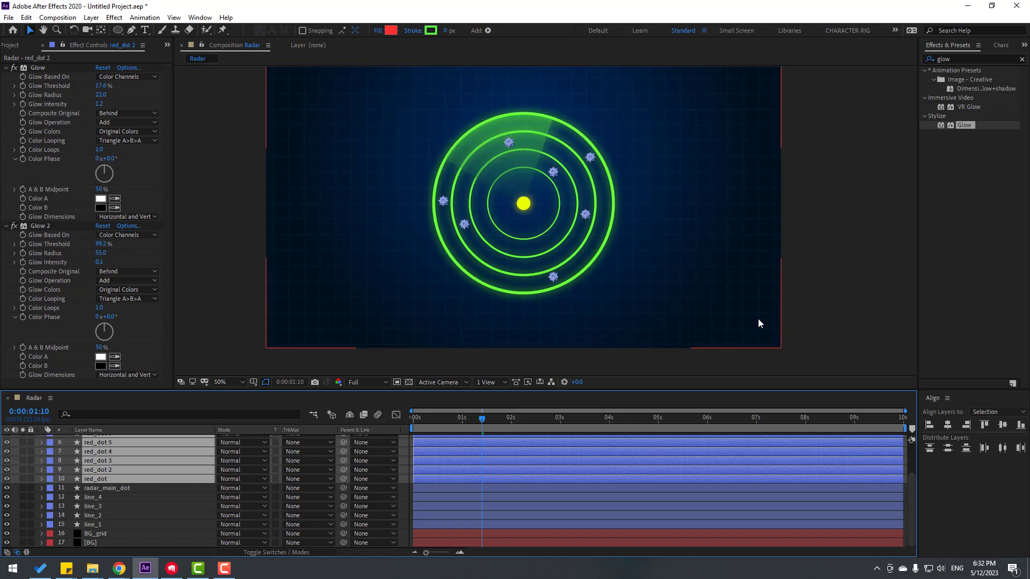